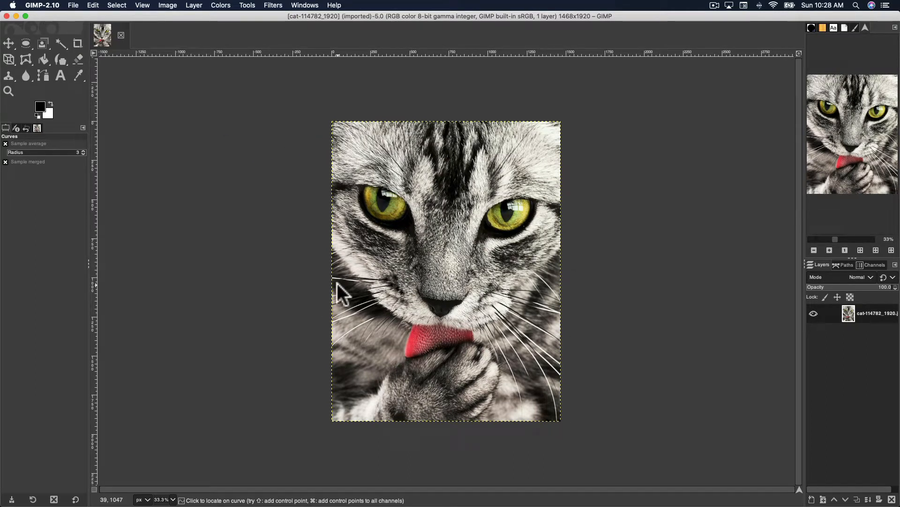
# Step: Desaturate the cat photo using the Luminance mode
pyautogui.click(220, 5)
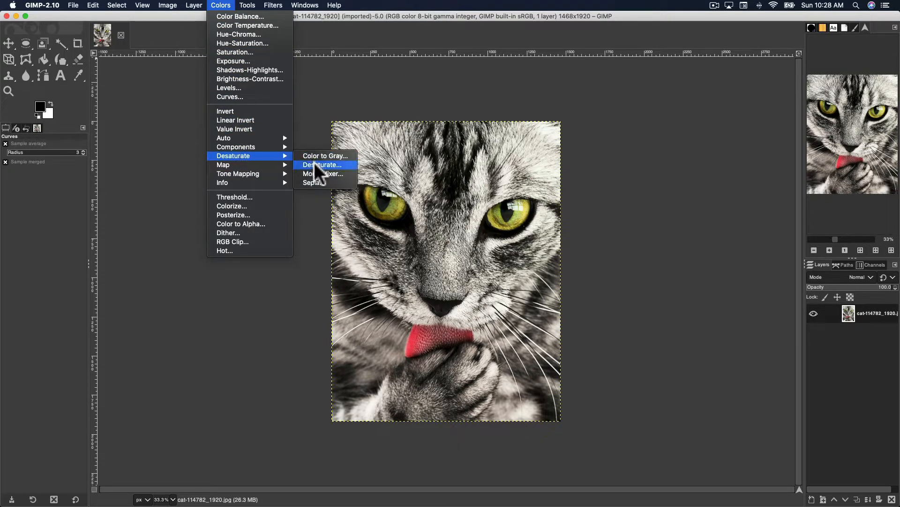
pyautogui.click(314, 164)
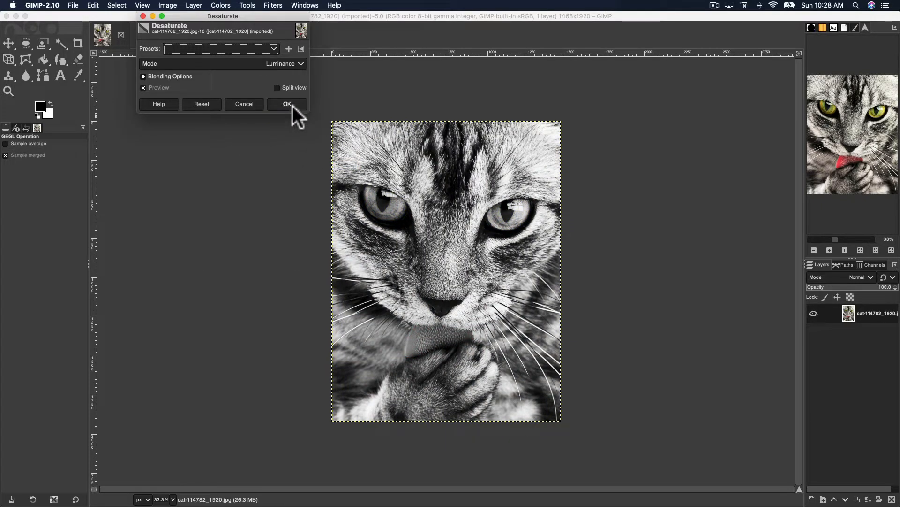
pyautogui.click(292, 106)
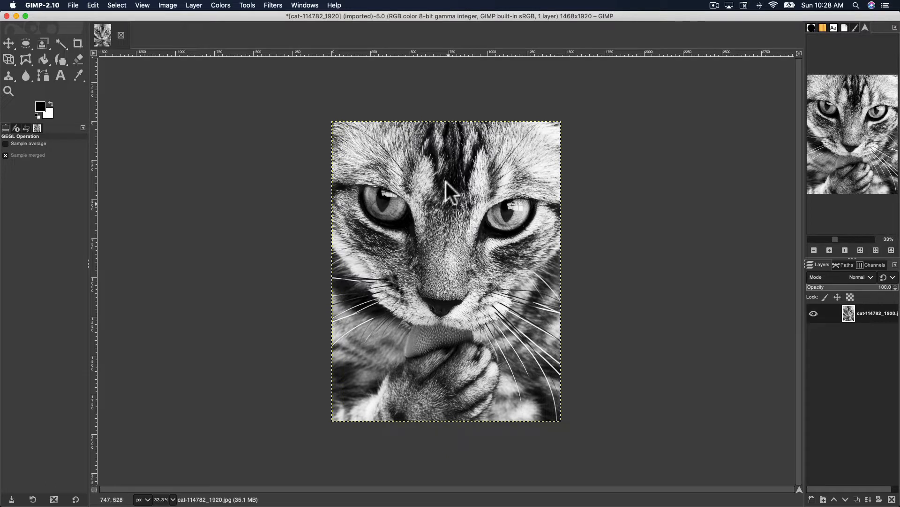
# Step: Duplicate the desaturated cat layer
pyautogui.click(202, 5)
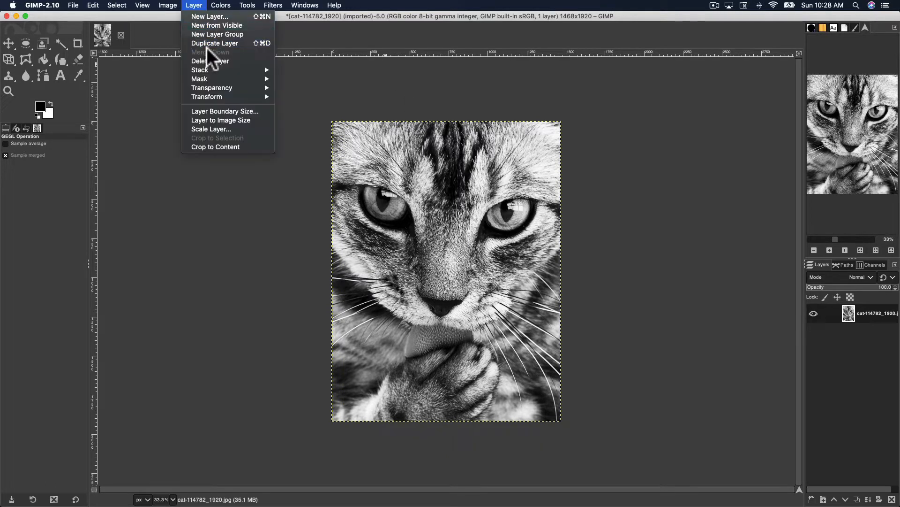
pyautogui.moveTo(207, 92)
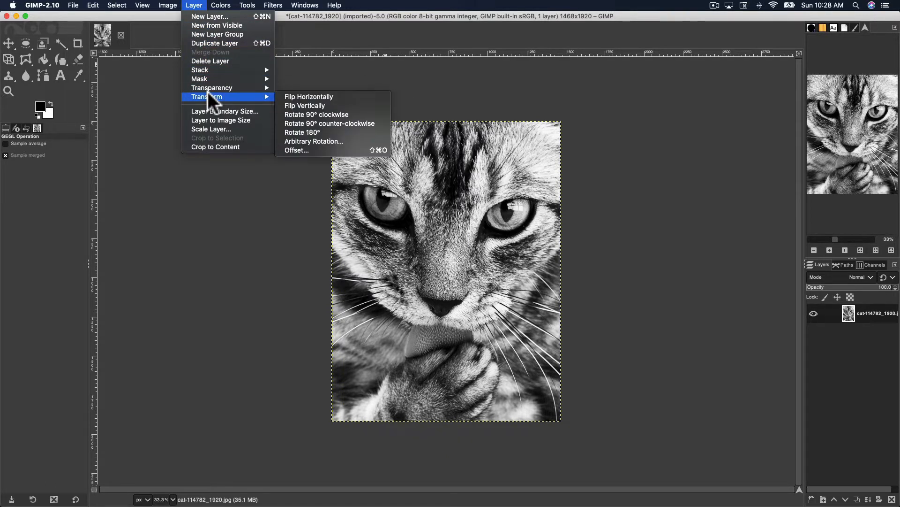
pyautogui.click(215, 43)
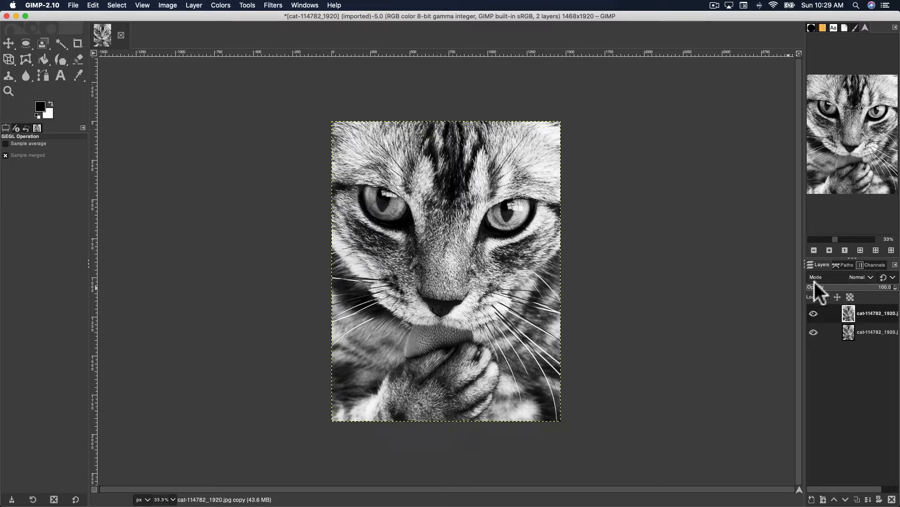
# Step: Set the duplicated layer's blend mode to Dodge and invert its colors
pyautogui.click(861, 276)
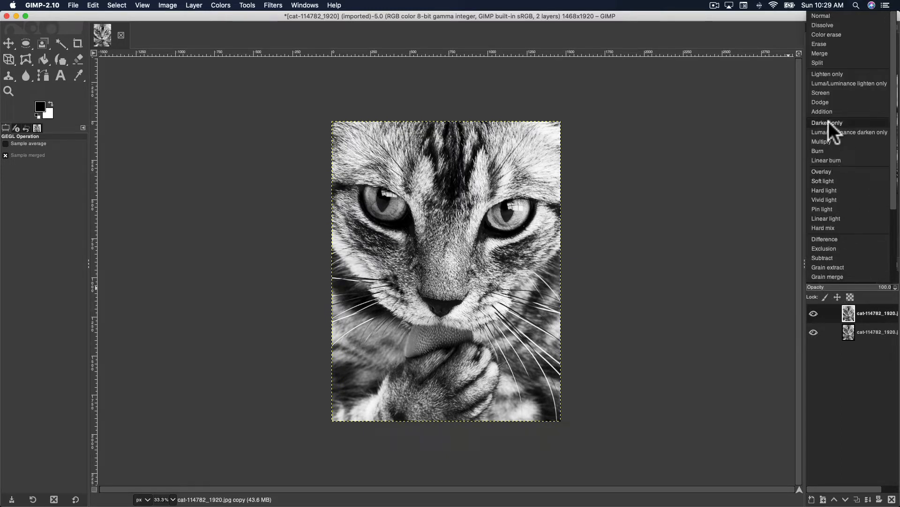
pyautogui.click(820, 102)
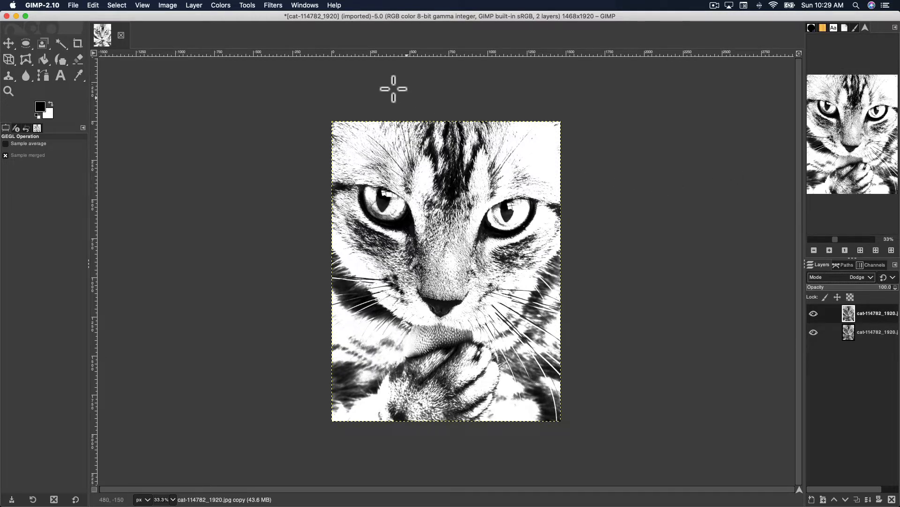
pyautogui.click(224, 5)
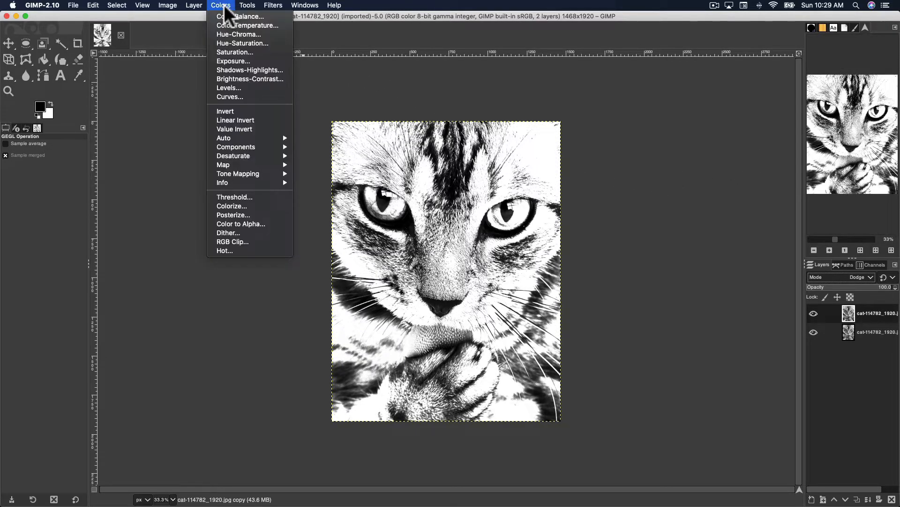
pyautogui.click(224, 111)
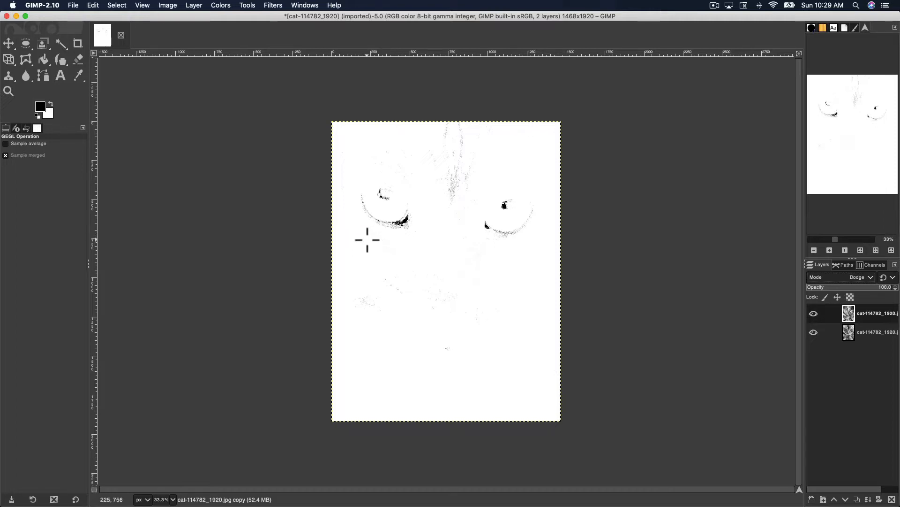
# Step: Open the Gaussian Blur filter for the inverted copy layer
pyautogui.click(277, 5)
pyautogui.moveTo(285, 59)
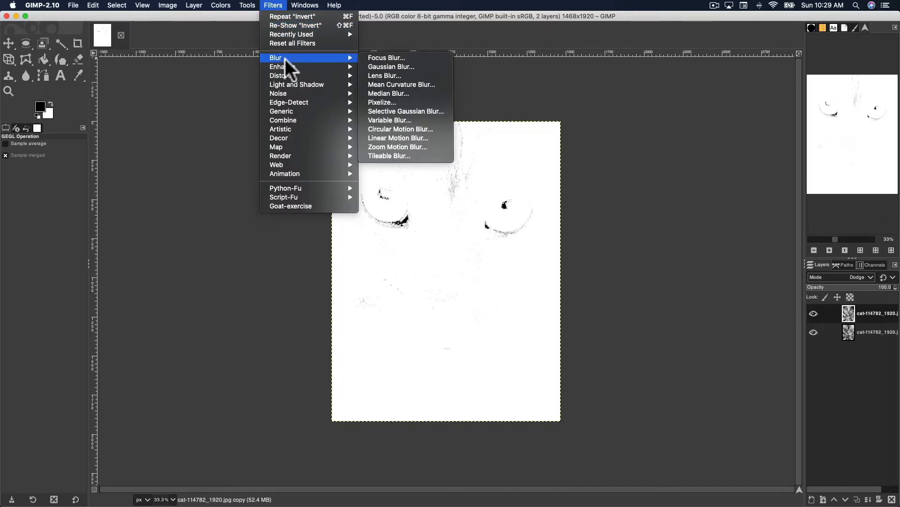
pyautogui.click(384, 67)
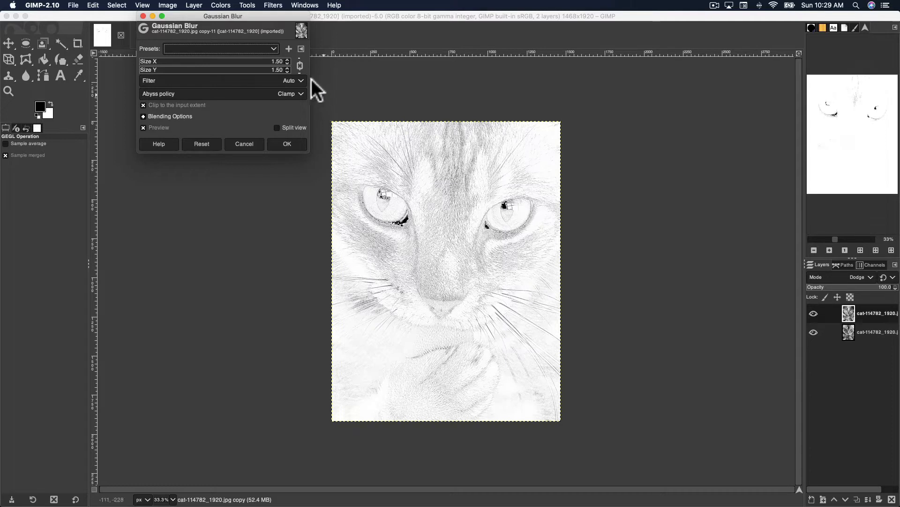
# Step: Try Gaussian Blur sizes between 0.50 and 4.50 on the copy layer to compare the sketch line strength
pyautogui.click(286, 60)
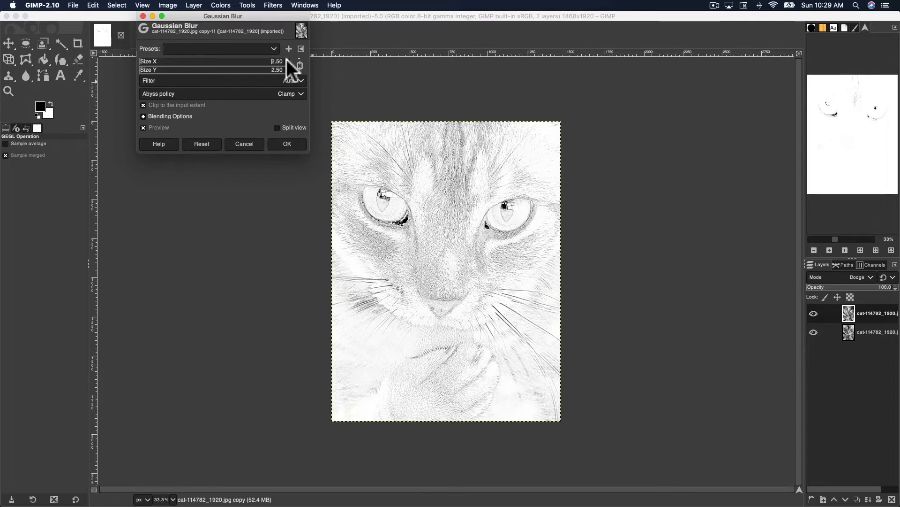
pyautogui.click(286, 60)
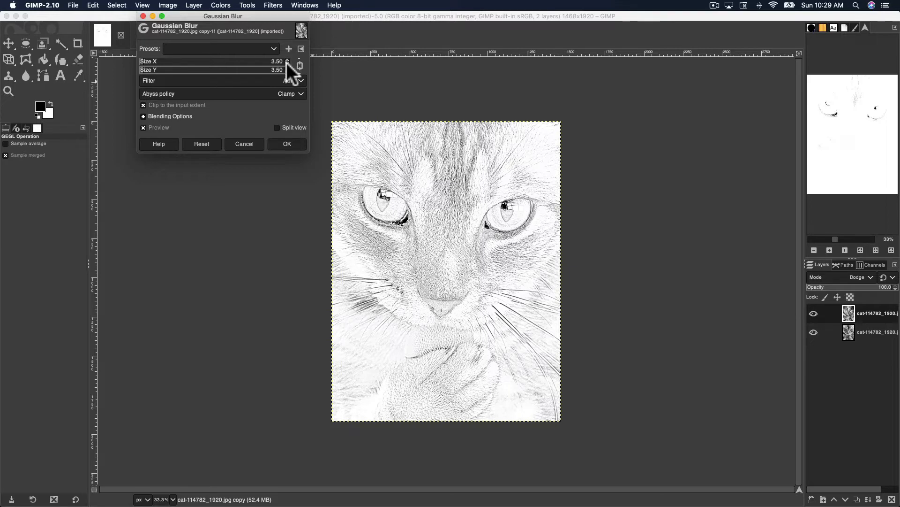
pyautogui.click(287, 63)
pyautogui.click(287, 63)
pyautogui.click(287, 63)
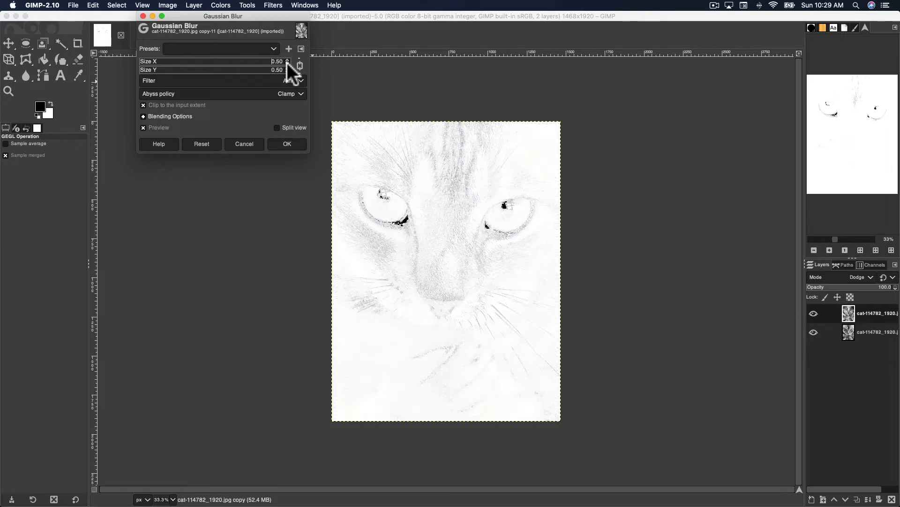
pyautogui.click(288, 58)
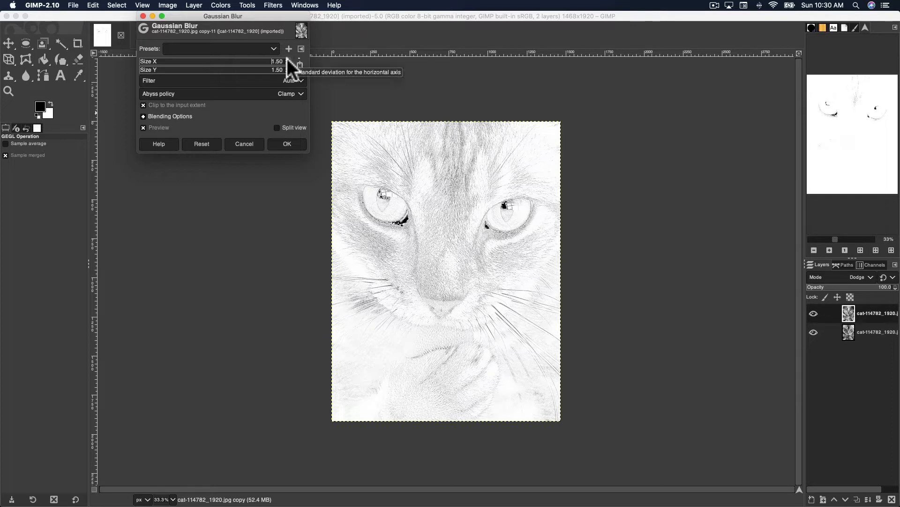
pyautogui.scroll(1, 287, 58)
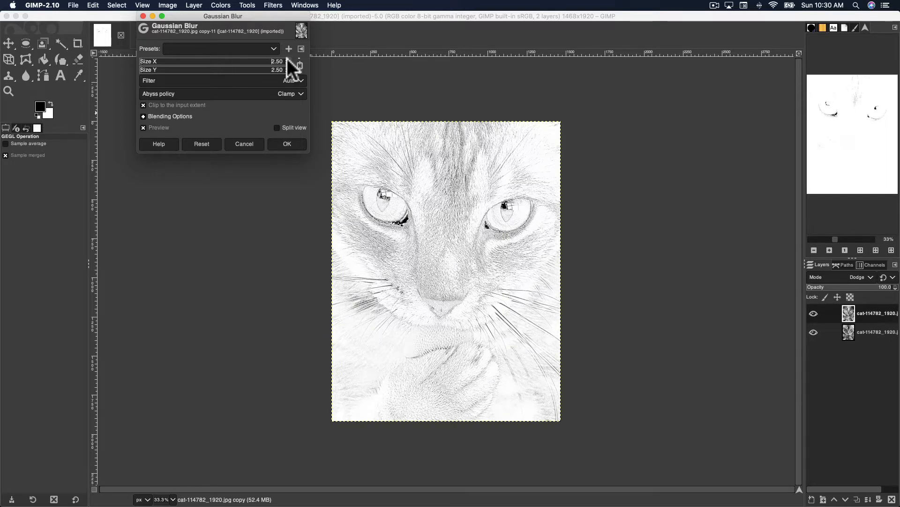
pyautogui.scroll(1, 287, 58)
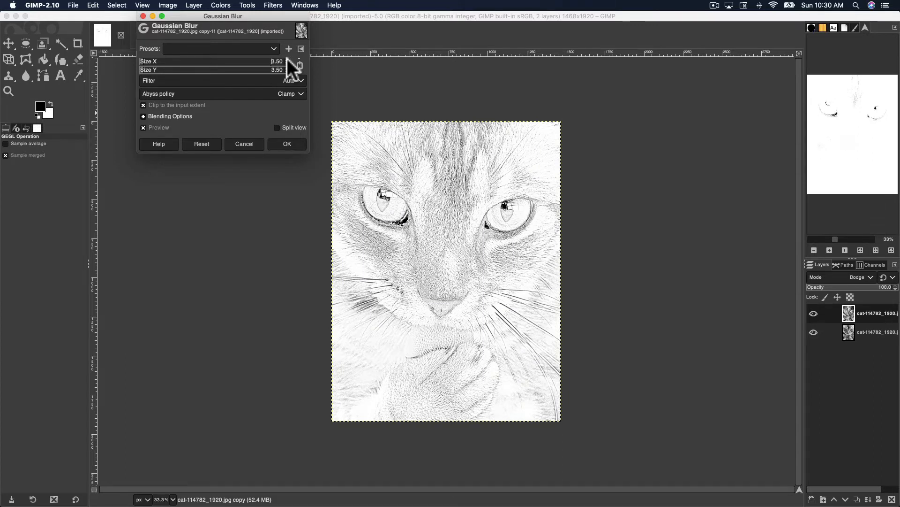
pyautogui.scroll(1, 287, 58)
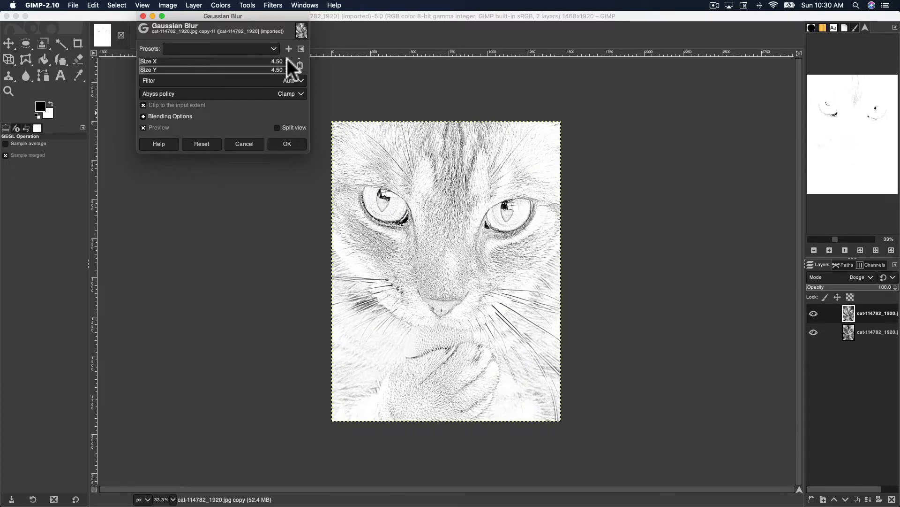
pyautogui.scroll(-2, 288, 63)
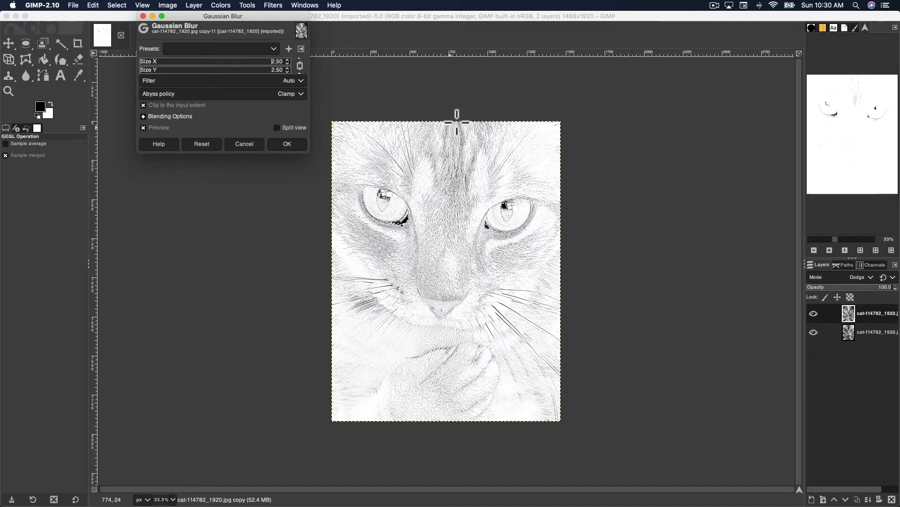
# Step: Try the blur at 0.50 and raise its X and Y sizes stepwise past 7.50 to compare darker sketch lines
pyautogui.click(288, 61)
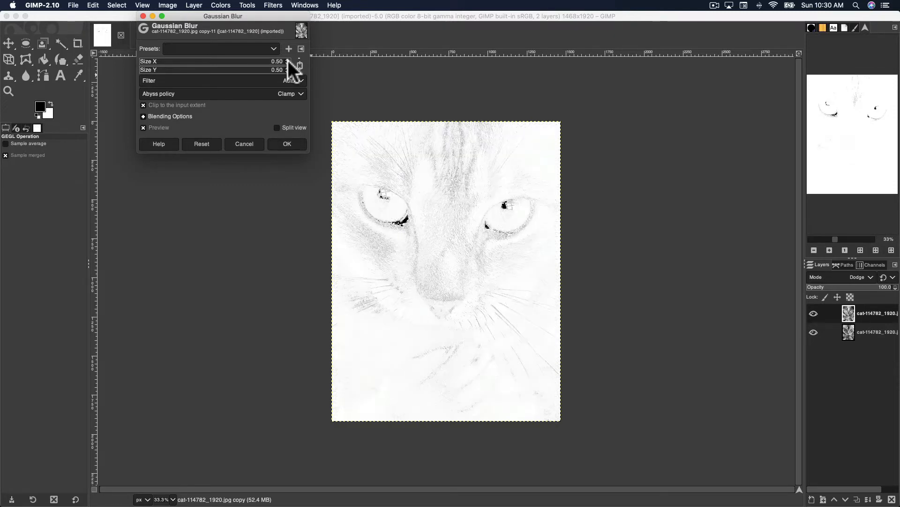
pyautogui.click(288, 60)
pyautogui.click(288, 60)
pyautogui.click(288, 59)
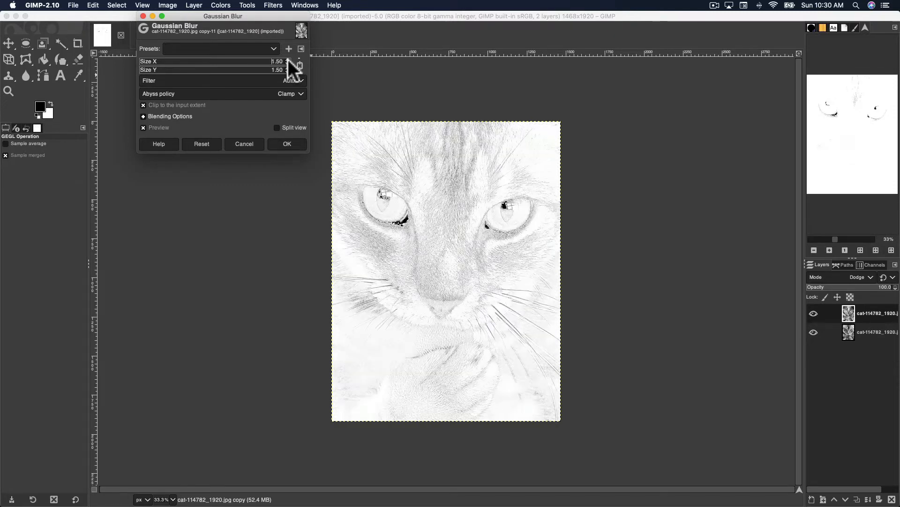
pyautogui.click(288, 60)
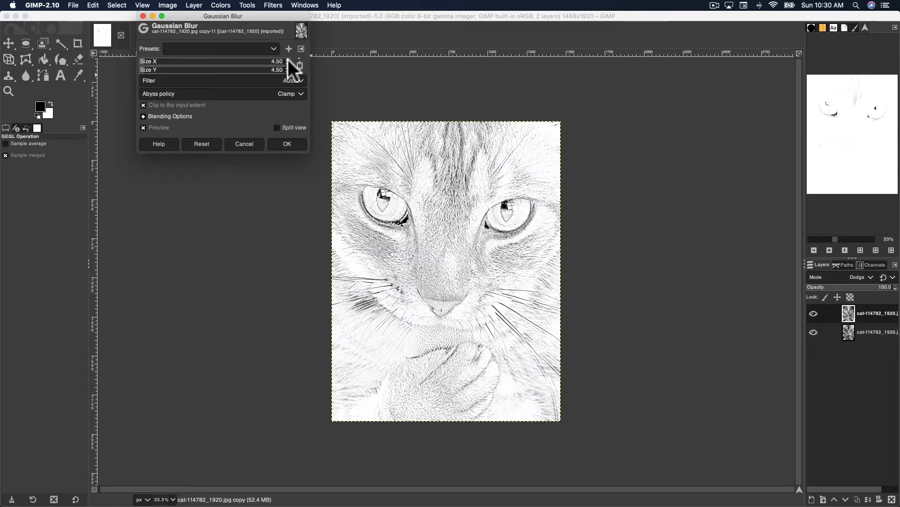
pyautogui.click(288, 60)
pyautogui.click(288, 60)
pyautogui.click(288, 60)
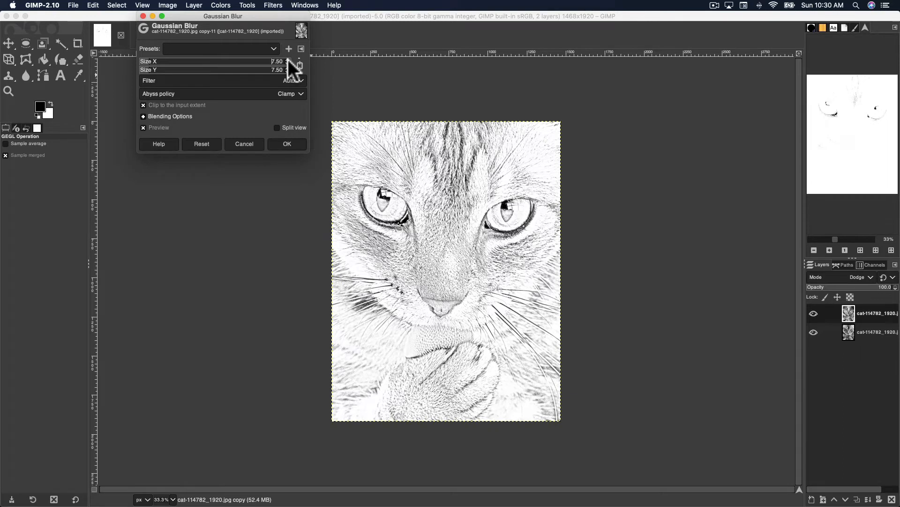
pyautogui.click(288, 60)
# Step: Set the Gaussian Blur size X and Y to 3.50 and apply the blur to the copy layer
pyautogui.click(288, 63)
pyautogui.click(289, 63)
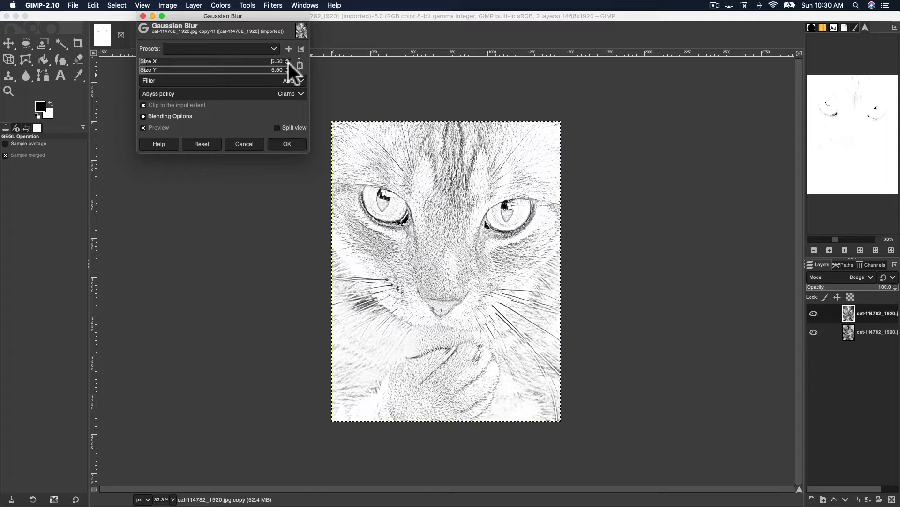
pyautogui.click(288, 62)
pyautogui.click(288, 63)
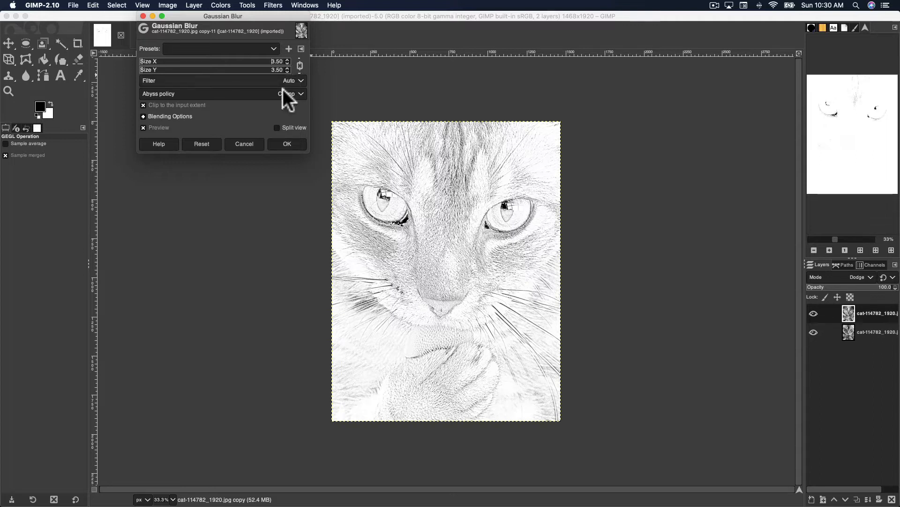
pyautogui.click(287, 146)
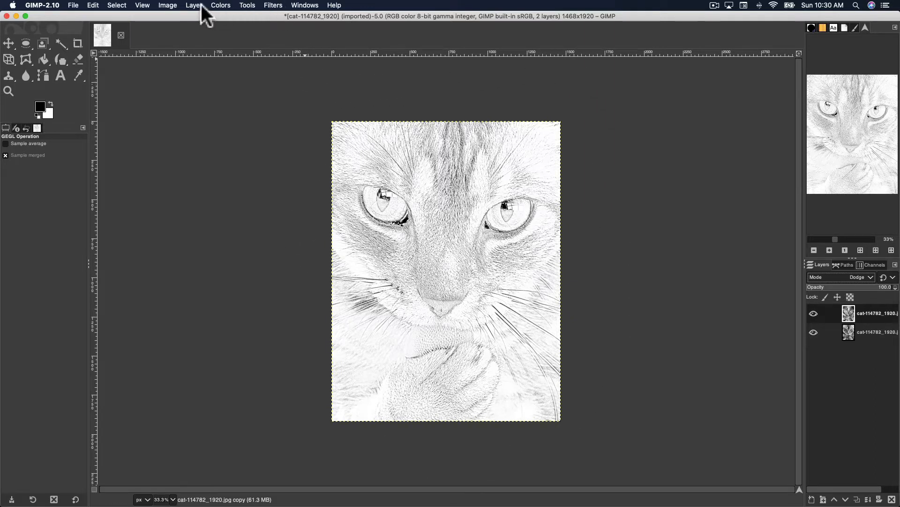
# Step: Flatten the image into a single layer
pyautogui.click(167, 5)
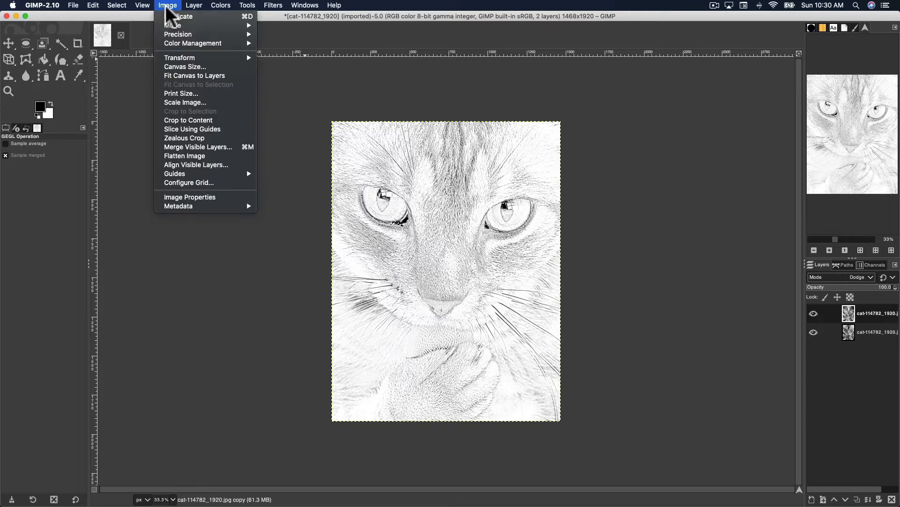
pyautogui.click(191, 157)
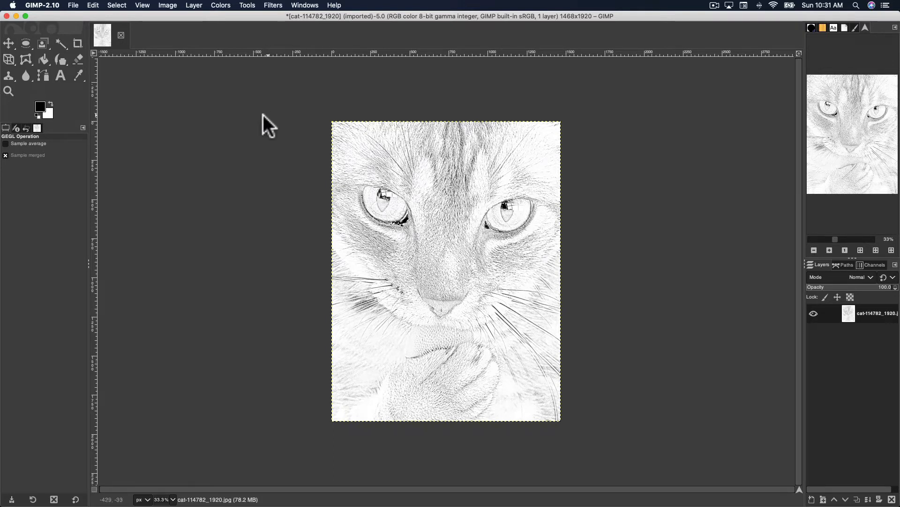
pyautogui.click(73, 5)
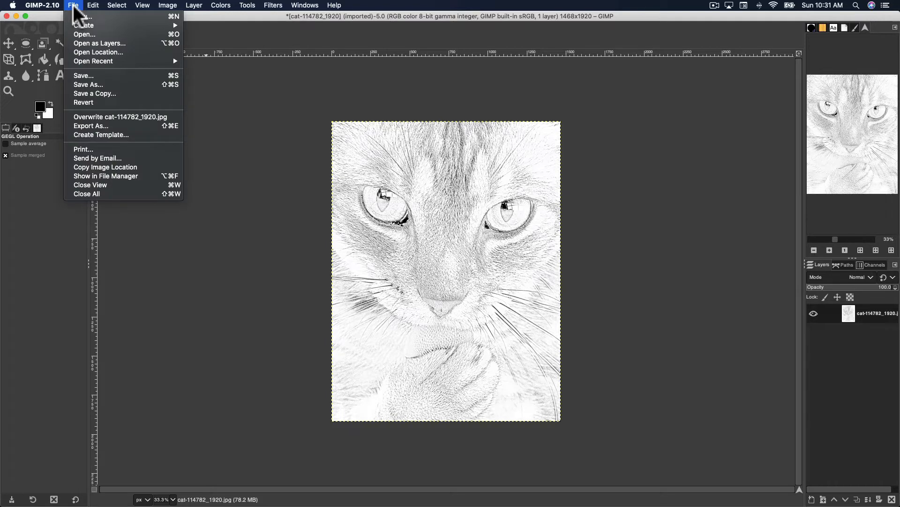
pyautogui.click(97, 85)
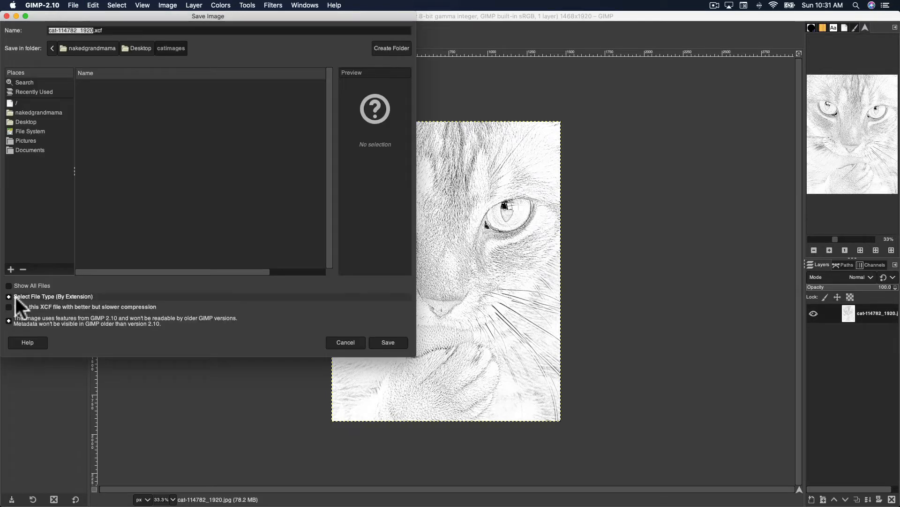
pyautogui.click(14, 296)
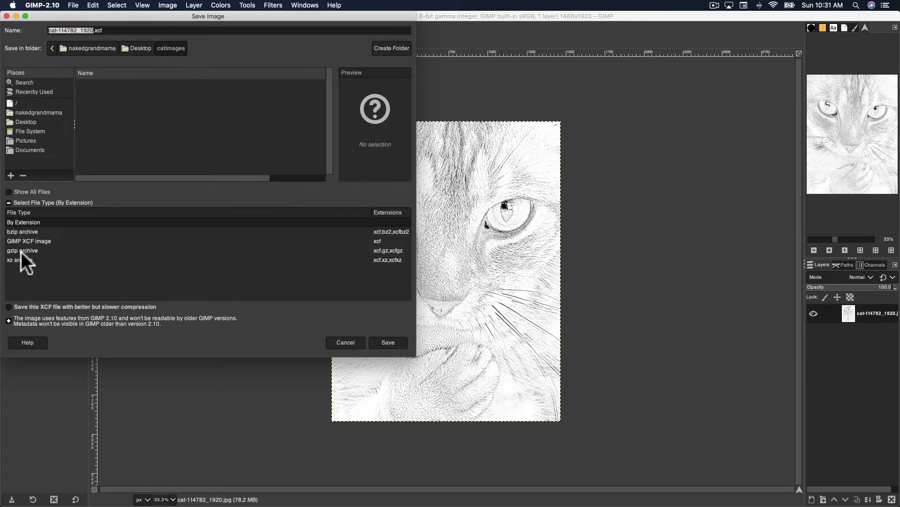
pyautogui.click(347, 341)
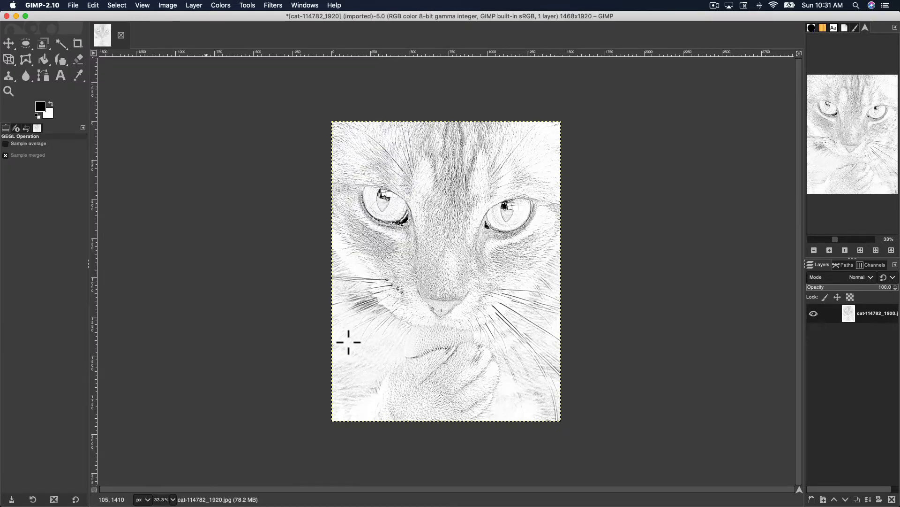
# Step: Start exporting the flattened cat sketch to the catimages folder under the name catimge5
pyautogui.click(75, 6)
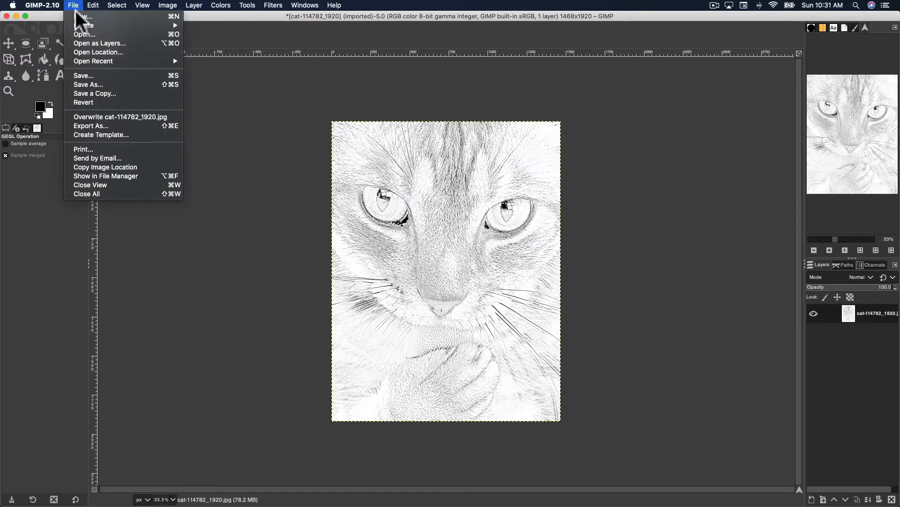
pyautogui.click(83, 125)
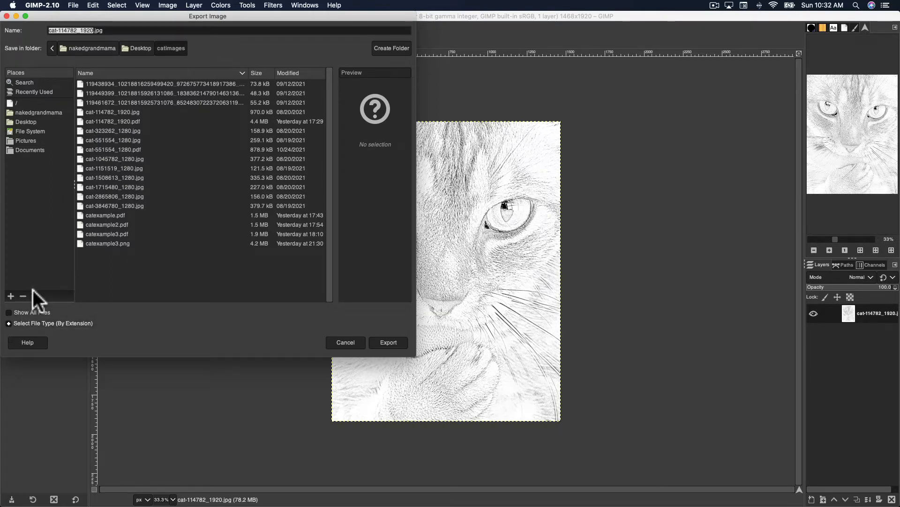
pyautogui.tripleClick(89, 33)
pyautogui.write('cat.jp')
pyautogui.press('BackSpace')
pyautogui.press('BackSpace')
pyautogui.press('BackSpace')
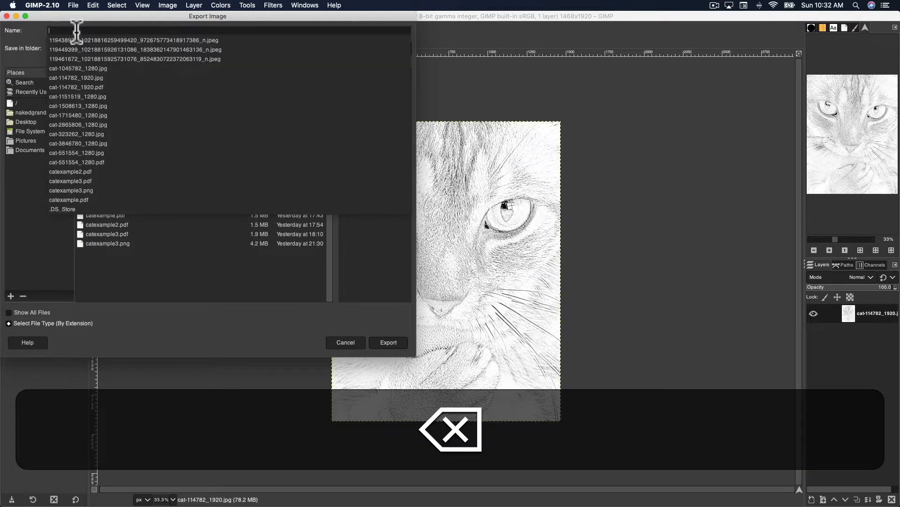
pyautogui.write('imge5')
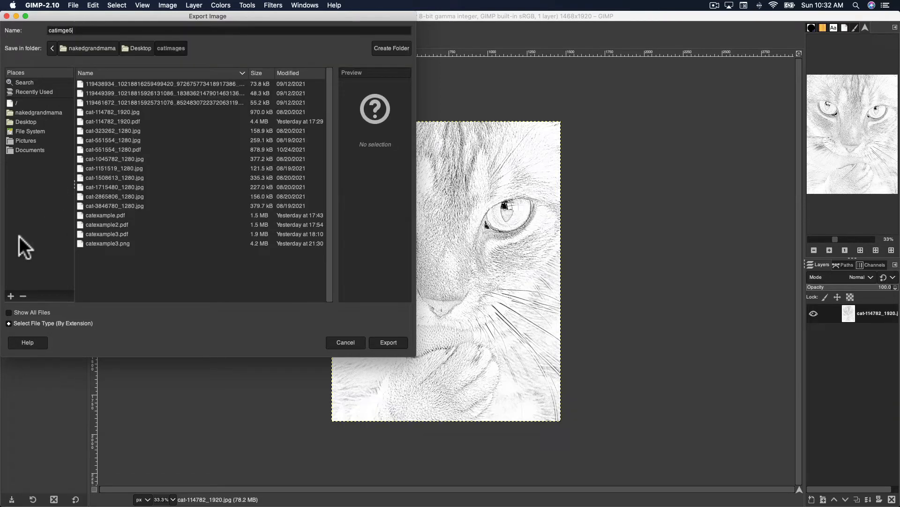
# Step: Choose Portable Document Format as the file type and export the cat sketch with the default PDF options
pyautogui.click(8, 324)
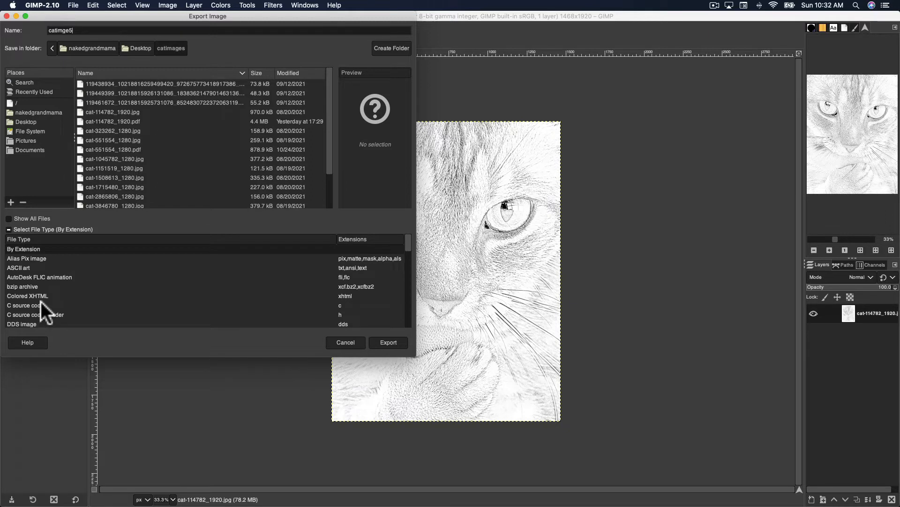
pyautogui.scroll(-5, 40, 303)
pyautogui.scroll(-8, 40, 302)
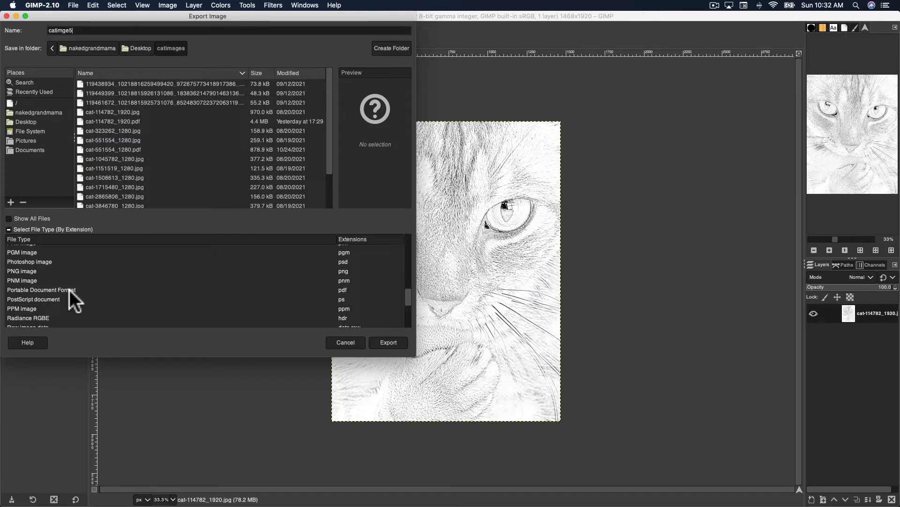
pyautogui.click(29, 289)
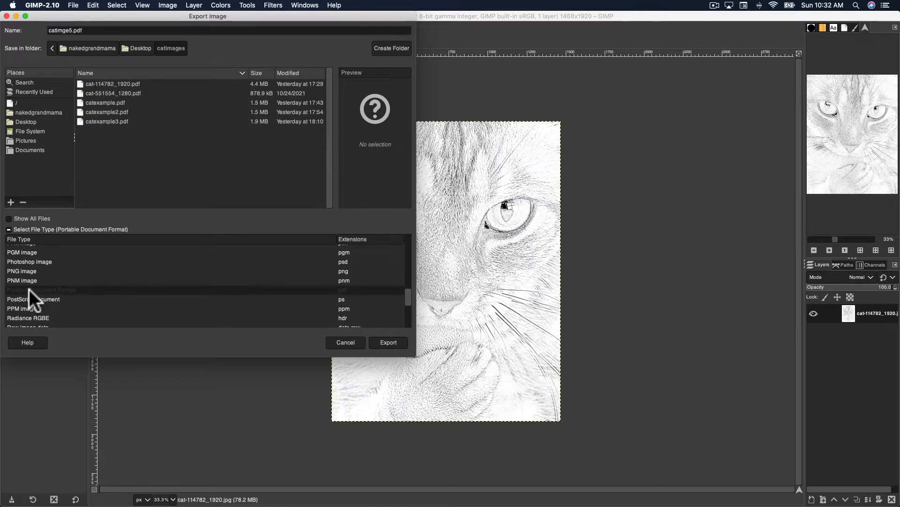
pyautogui.click(389, 342)
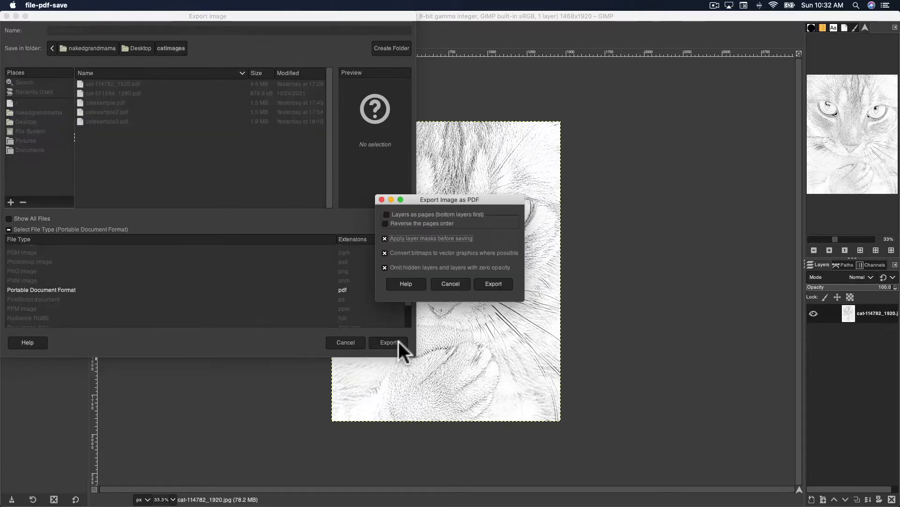
pyautogui.click(493, 285)
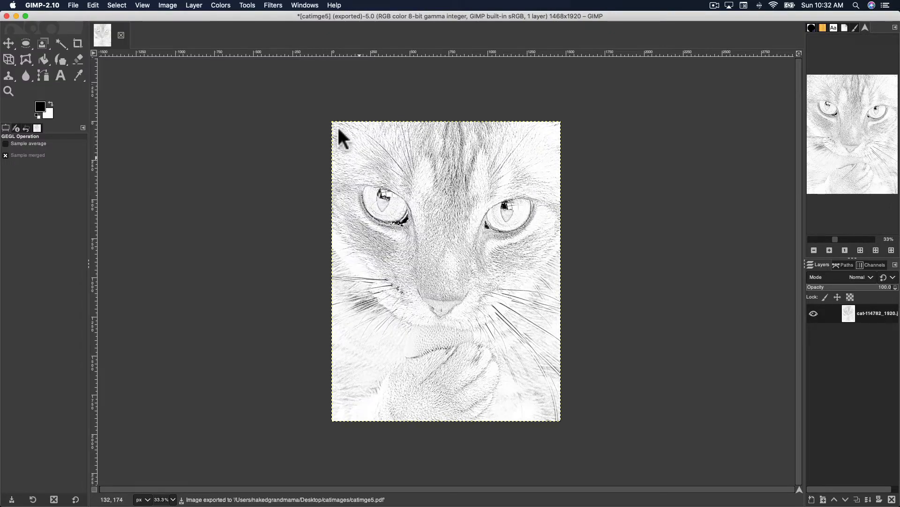
# Step: Open the horse photo haflinger-5316218_1280.jpg from the horseimages folder
pyautogui.click(75, 5)
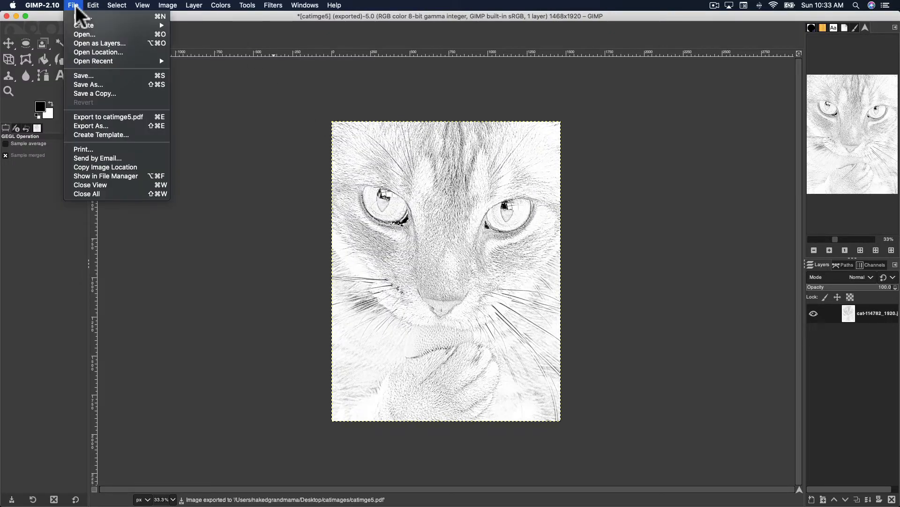
pyautogui.click(82, 30)
pyautogui.click(124, 111)
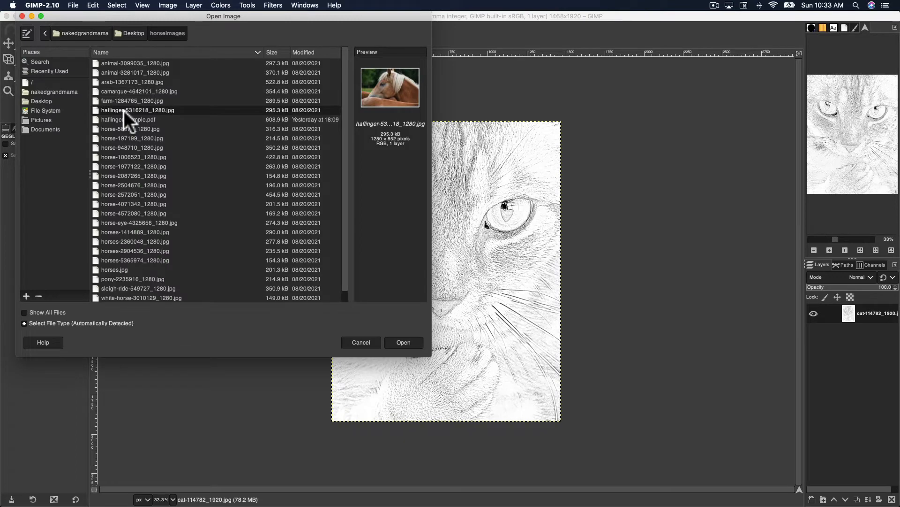
pyautogui.click(400, 339)
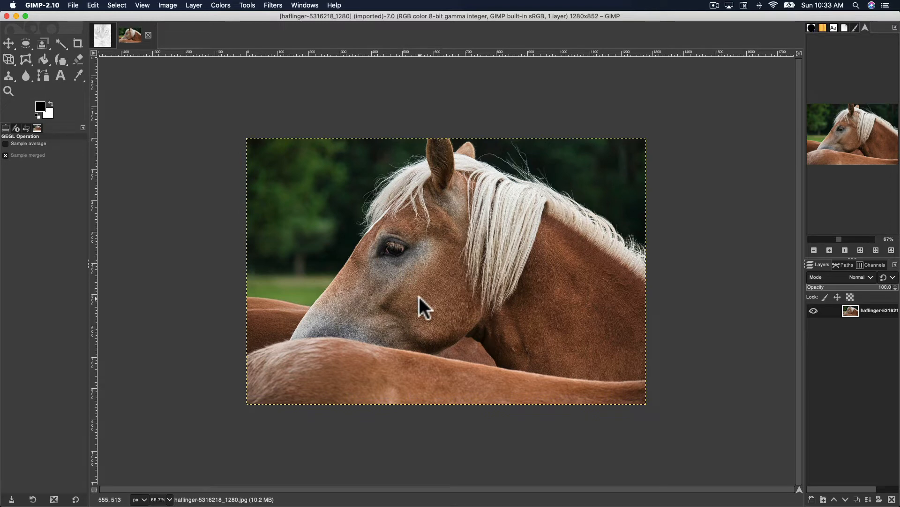
# Step: Desaturate the horse photo to black and white with the Desaturate command
pyautogui.click(220, 5)
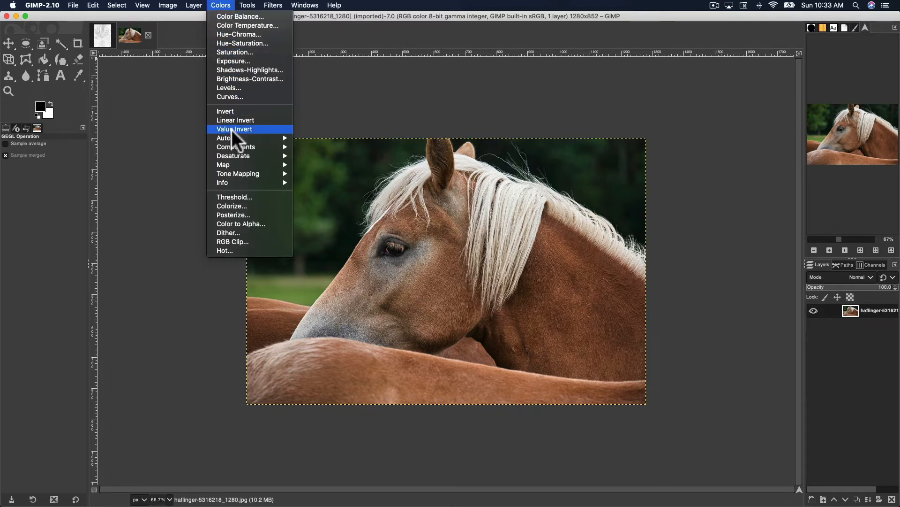
pyautogui.moveTo(254, 156)
pyautogui.click(305, 164)
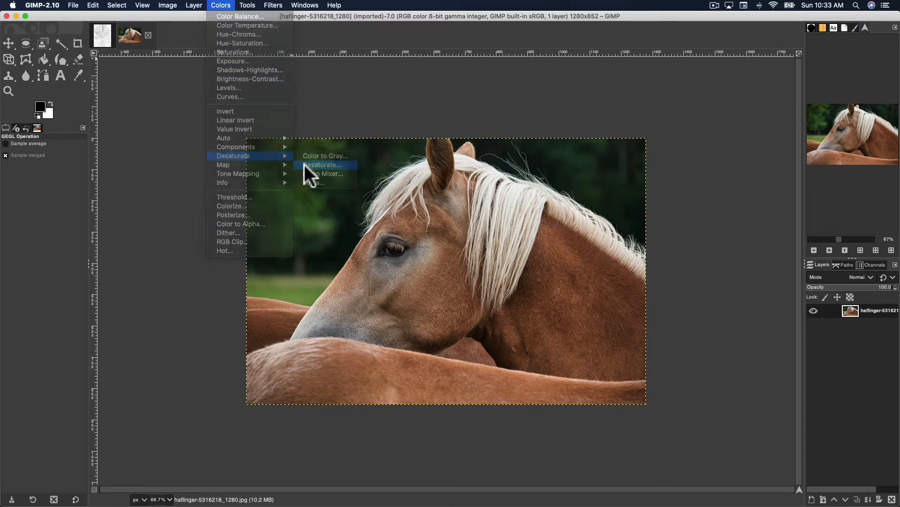
pyautogui.click(299, 100)
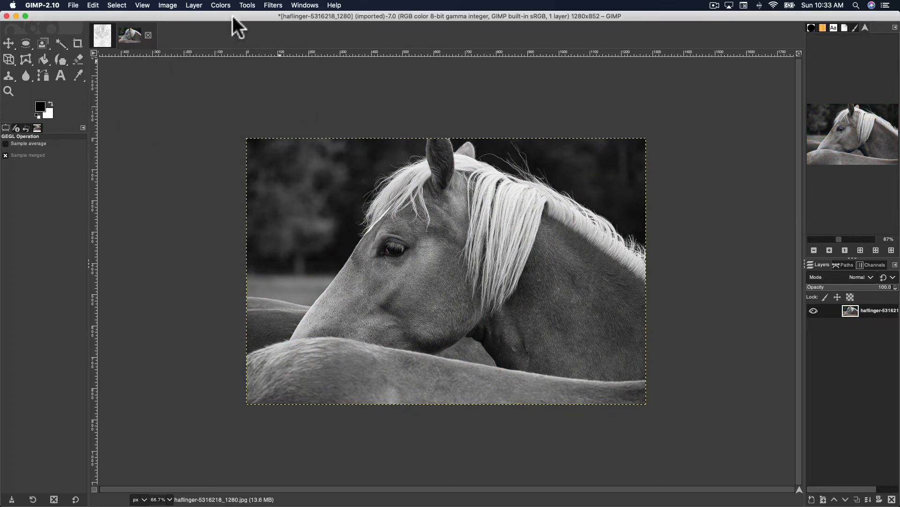
# Step: Duplicate the desaturated horse layer and set the copy's blend mode to Dodge
pyautogui.click(201, 8)
pyautogui.click(206, 43)
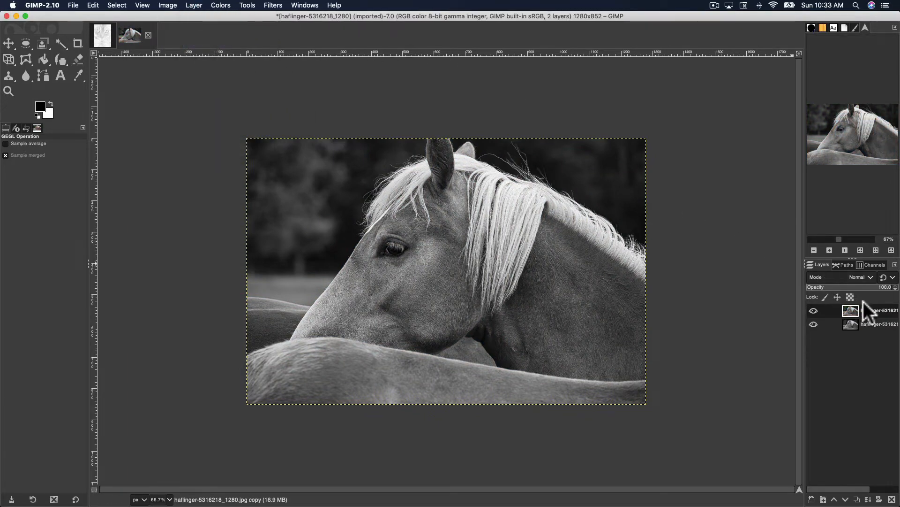
pyautogui.click(857, 277)
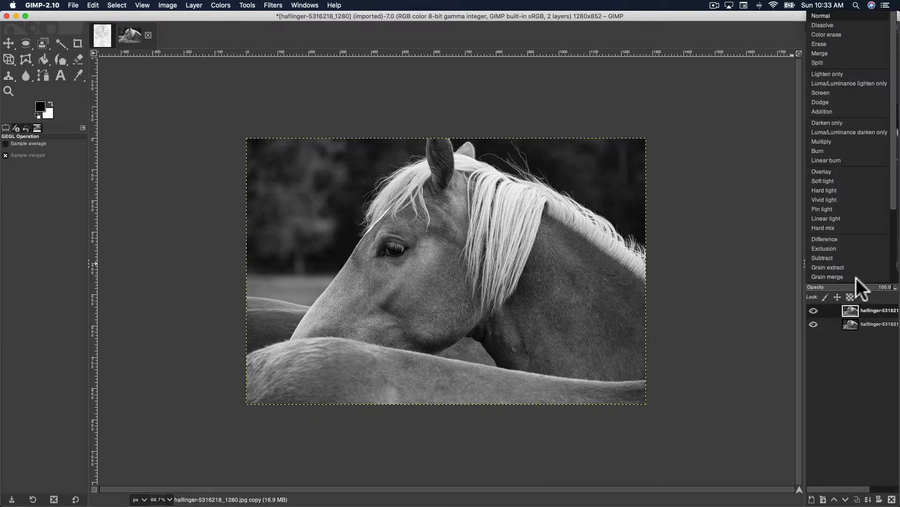
pyautogui.click(826, 101)
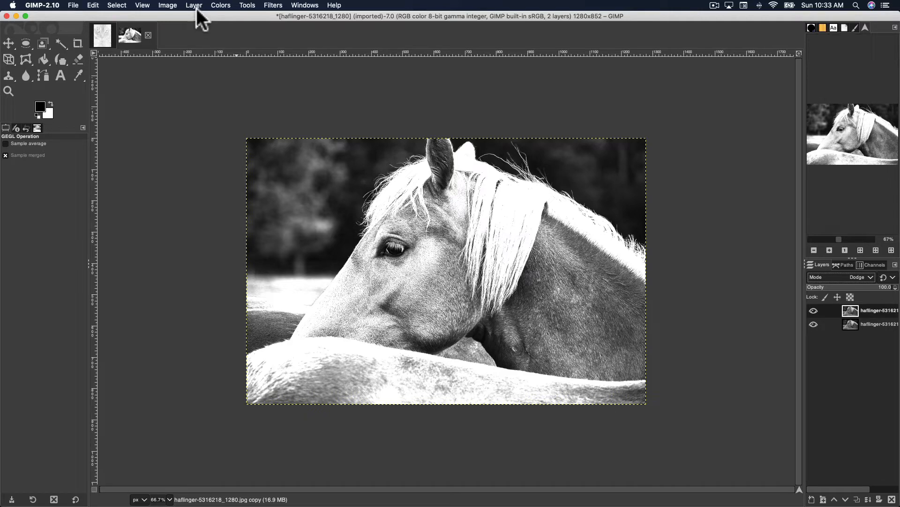
# Step: Invert the colors of the horse copy layer and start a Gaussian Blur on it
pyautogui.click(220, 5)
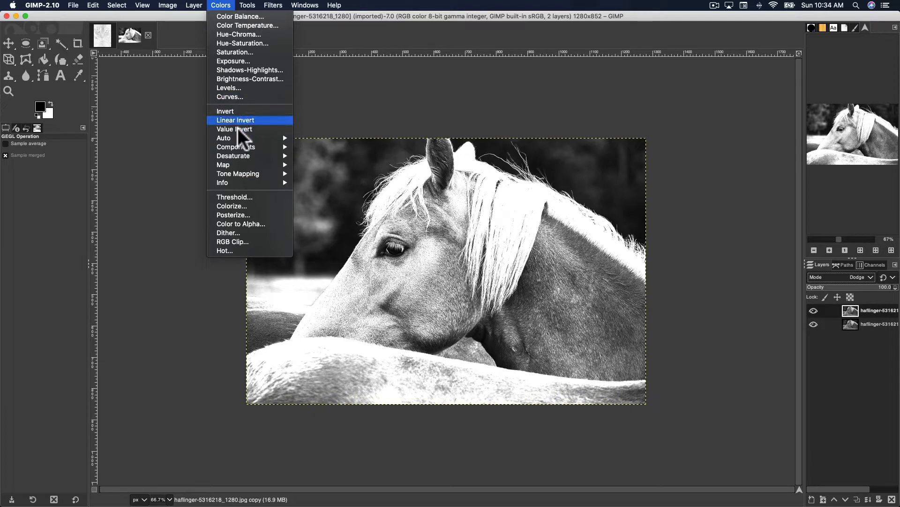
pyautogui.moveTo(243, 155)
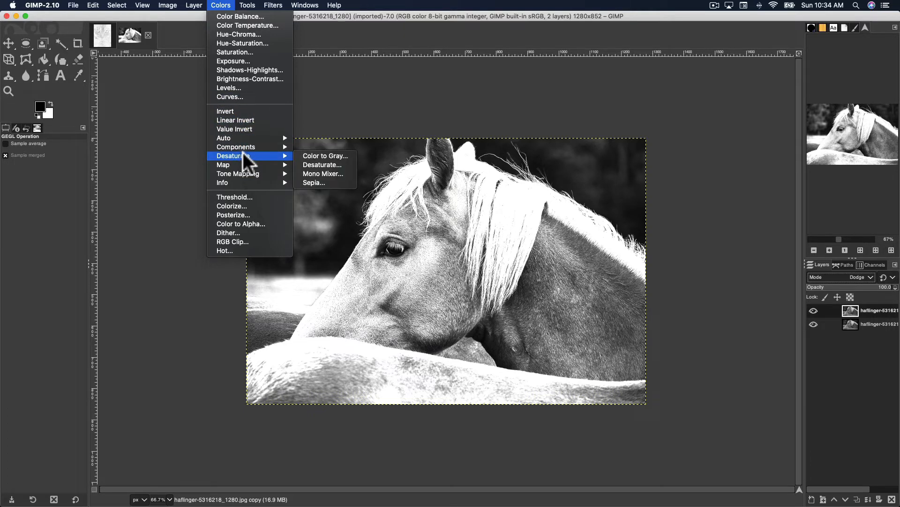
pyautogui.click(231, 112)
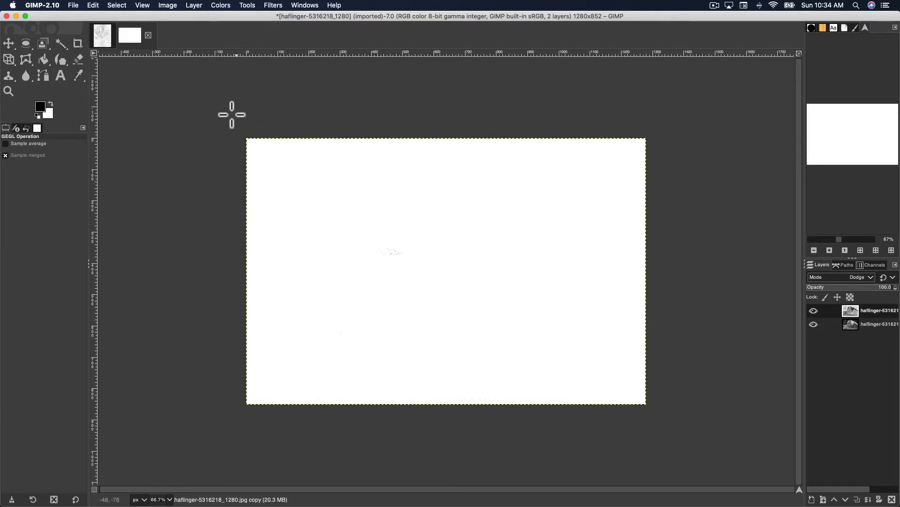
pyautogui.click(270, 5)
pyautogui.moveTo(282, 58)
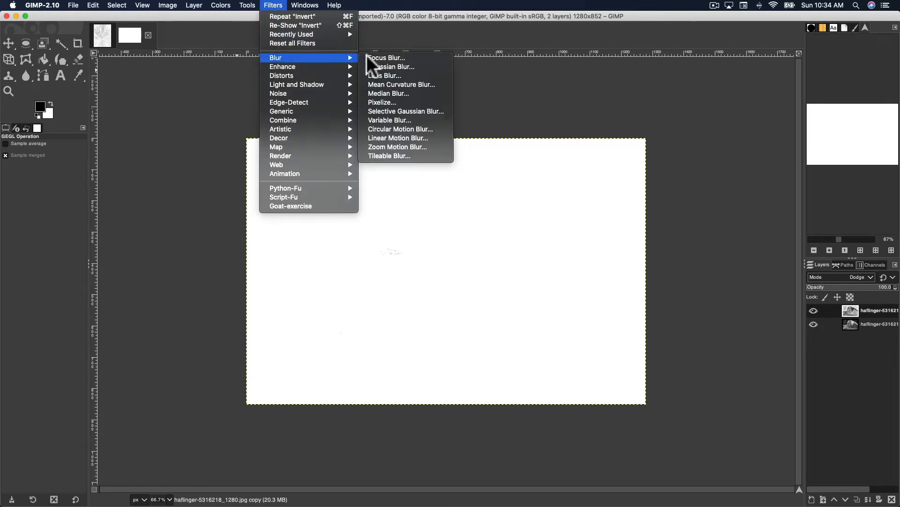
pyautogui.click(382, 67)
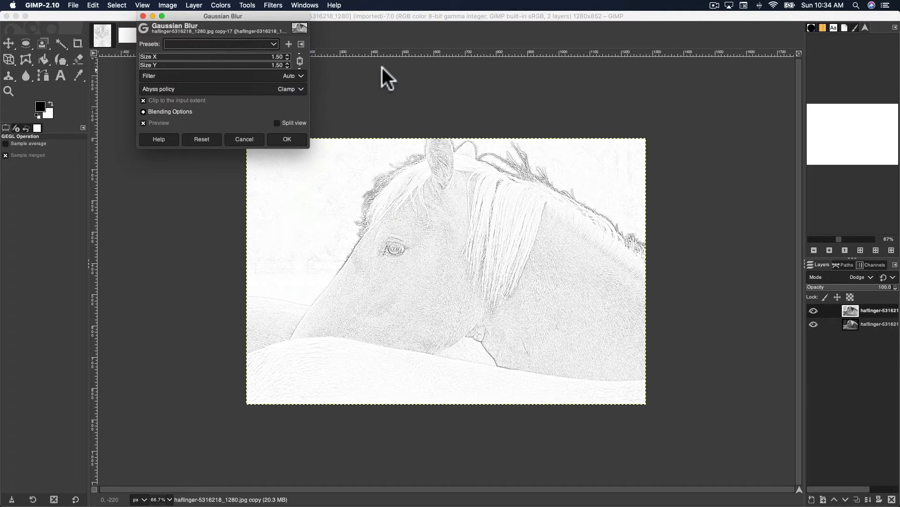
# Step: Try raising the Gaussian Blur X and Y sizes stepwise to 23.50 to compare darker sketch lines on the horse
pyautogui.click(286, 55)
pyautogui.click(287, 56)
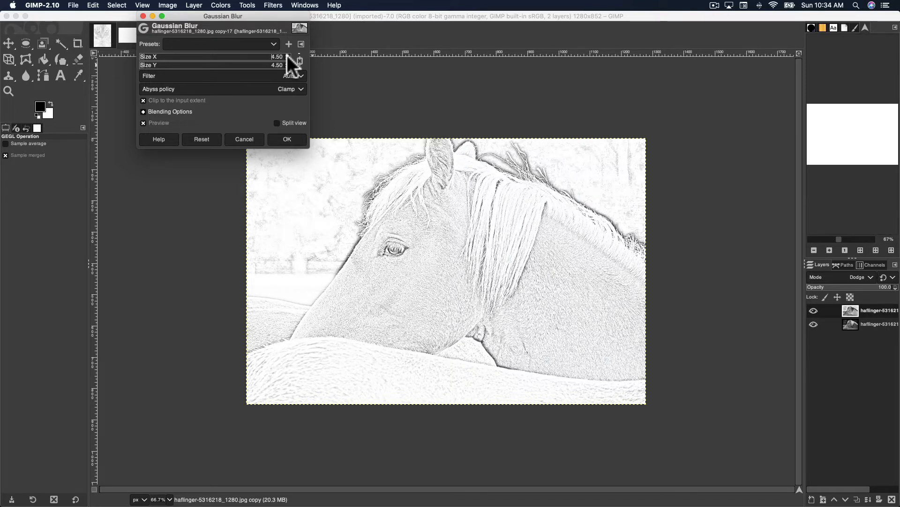
pyautogui.click(287, 55)
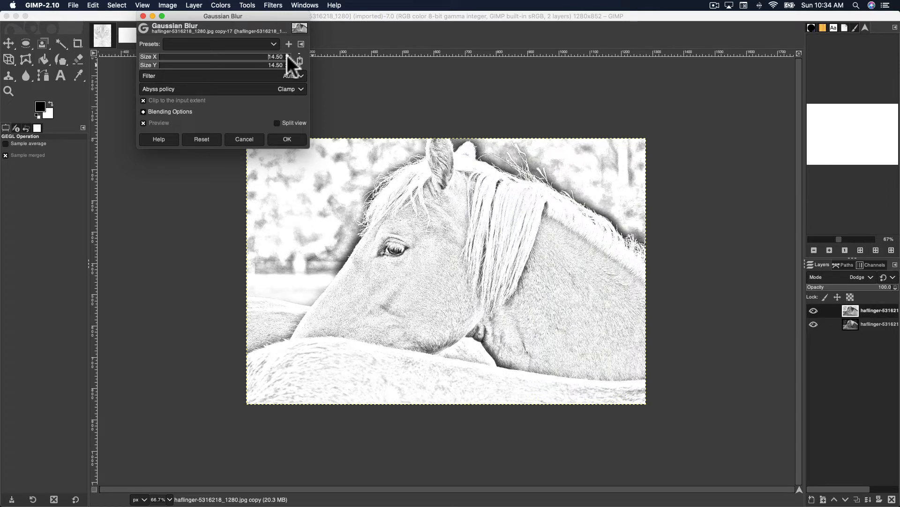
pyautogui.click(287, 55)
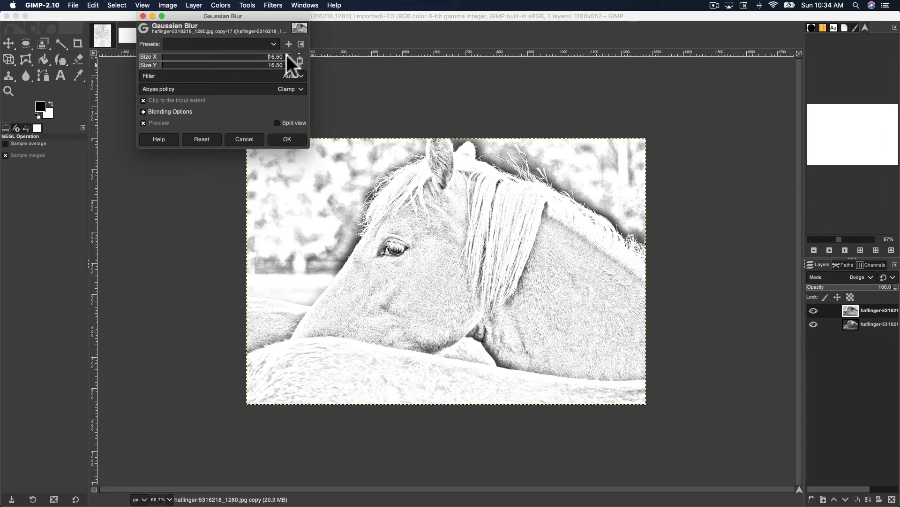
pyautogui.click(287, 55)
pyautogui.click(287, 55)
pyautogui.click(287, 55)
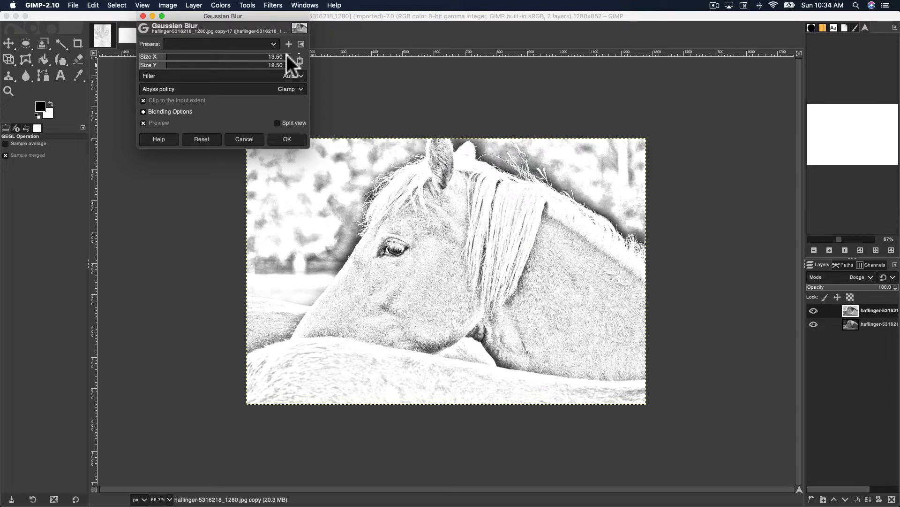
pyautogui.click(287, 55)
pyautogui.click(287, 55)
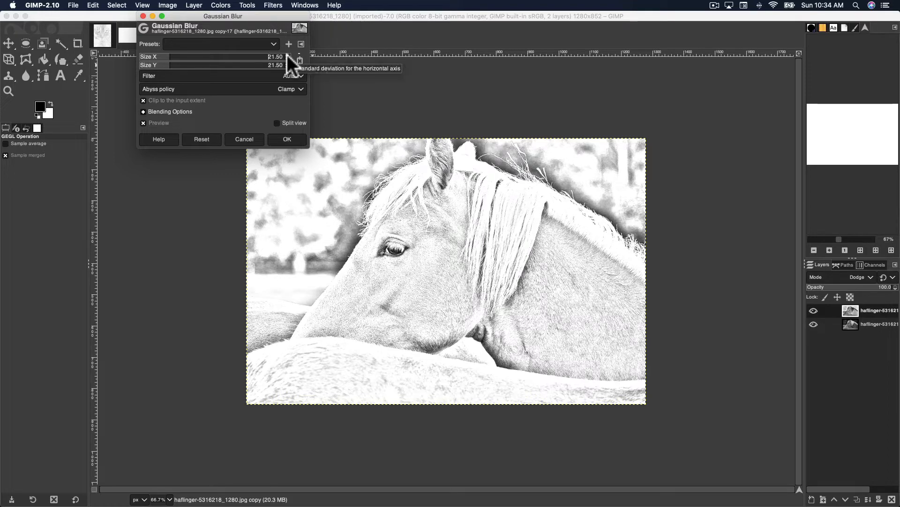
pyautogui.click(287, 55)
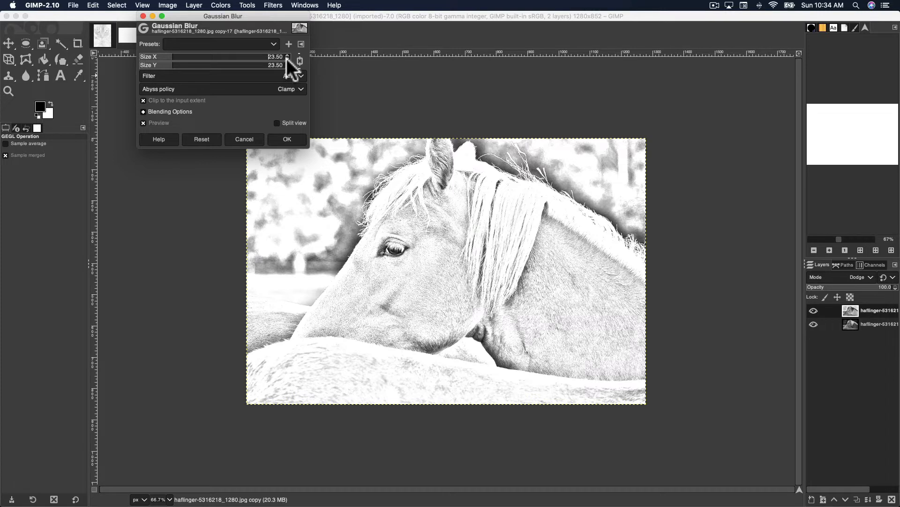
# Step: Set the Gaussian Blur size X and Y to 5.50 and apply the blur to the horse copy layer
pyautogui.scroll(-9, 287, 58)
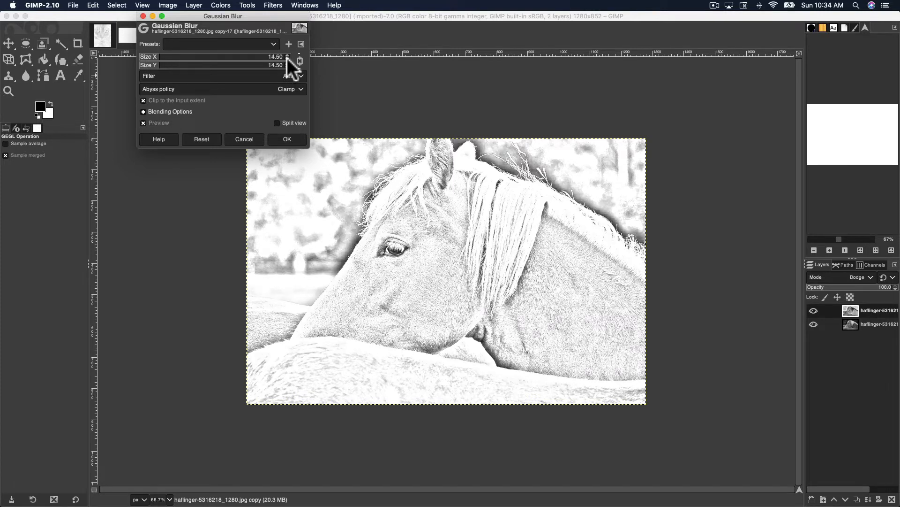
pyautogui.scroll(-8, 287, 58)
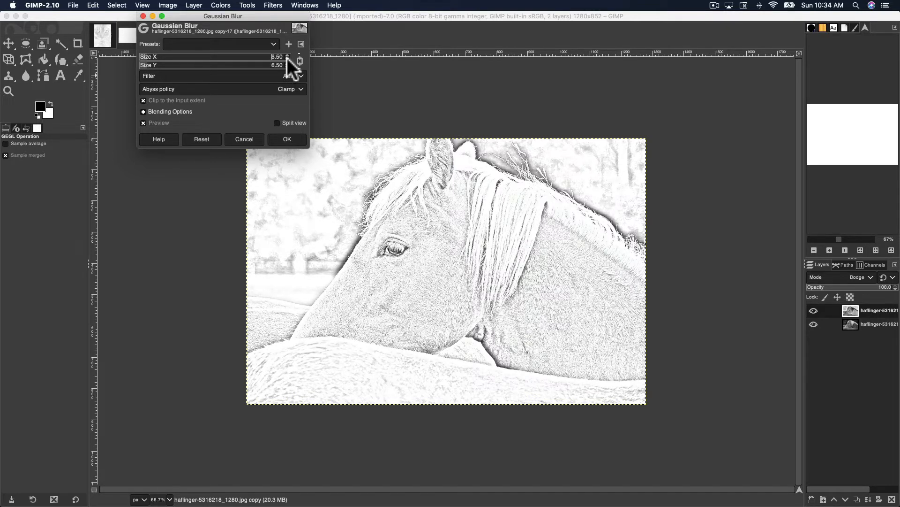
pyautogui.scroll(-2, 287, 58)
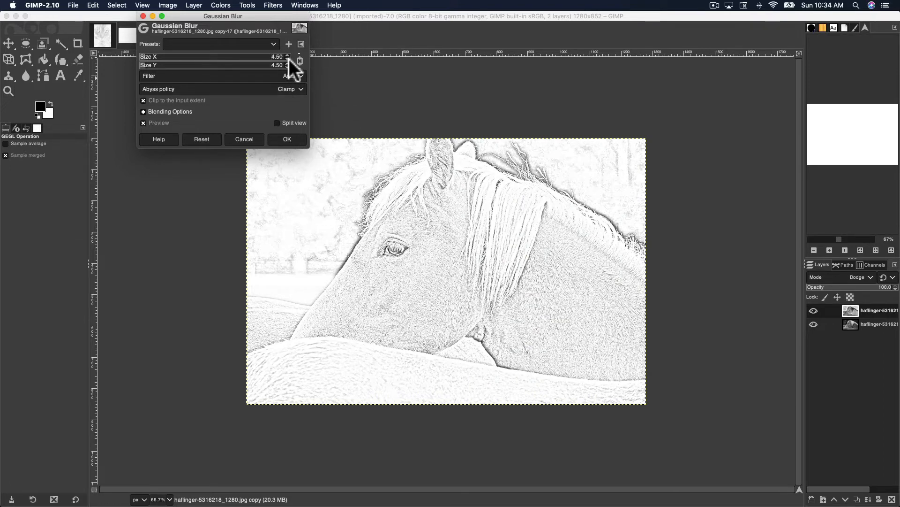
pyautogui.scroll(-1, 288, 58)
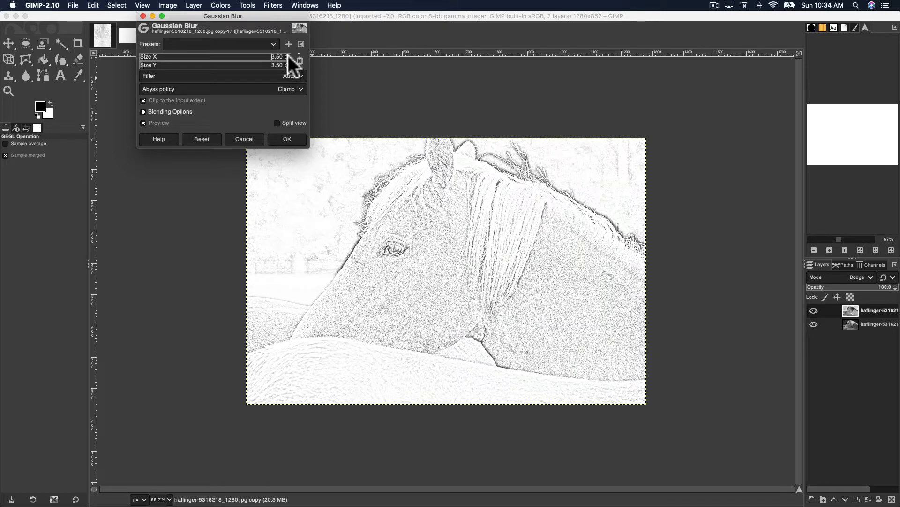
pyautogui.scroll(2, 288, 56)
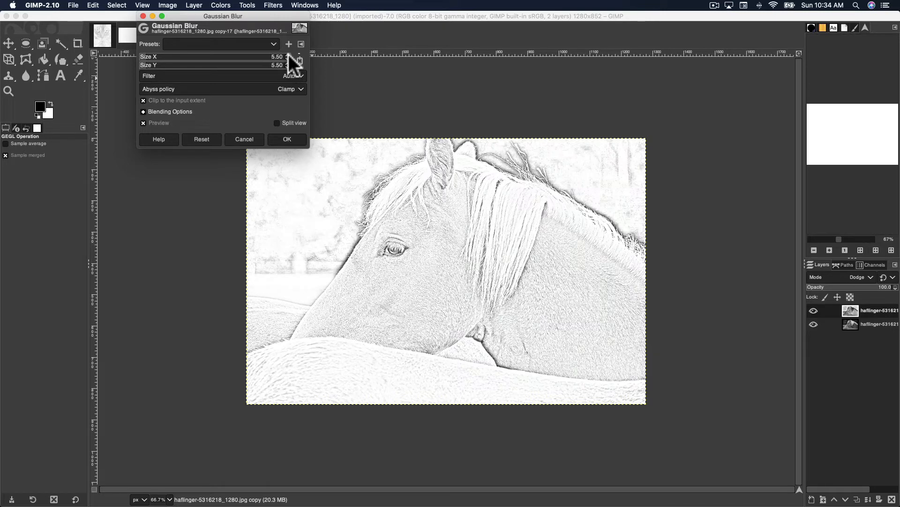
pyautogui.click(281, 140)
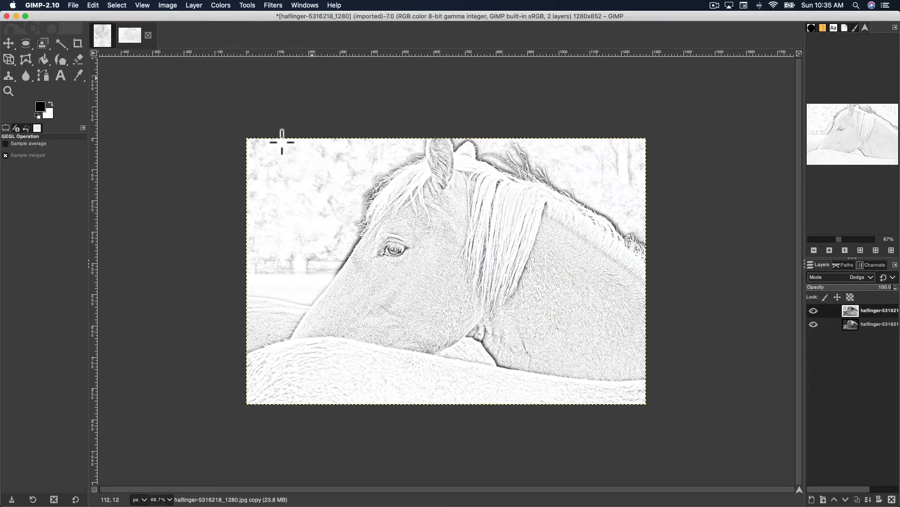
# Step: Apply Curves to the horse copy layer with a Value curve point at input 133, output 132, and flatten the image
pyautogui.click(220, 5)
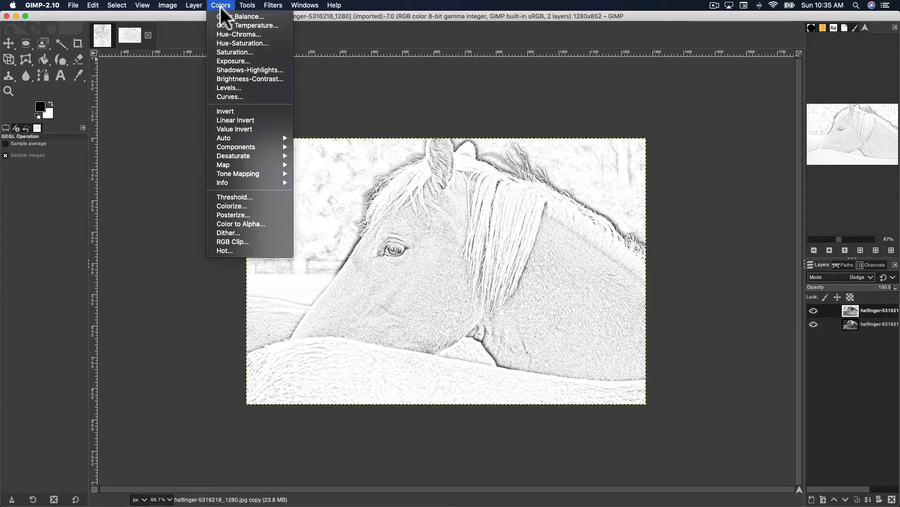
pyautogui.click(229, 96)
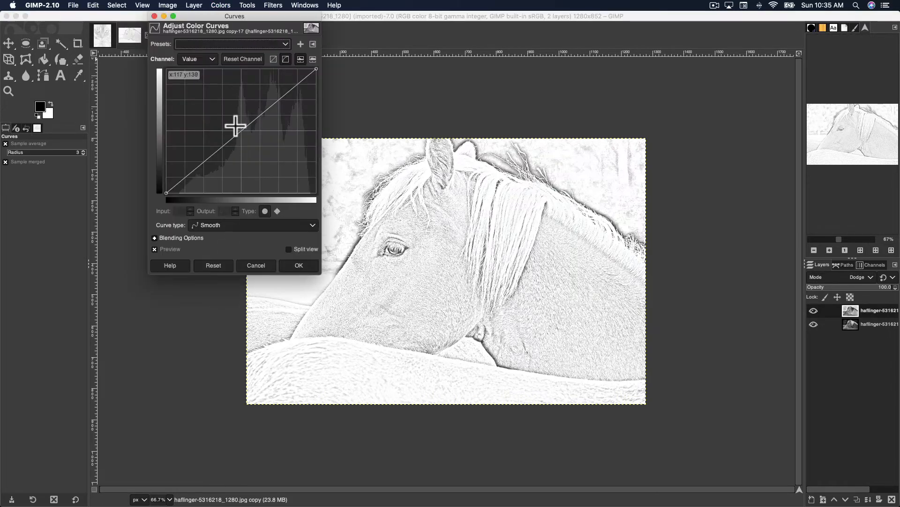
pyautogui.click(241, 130)
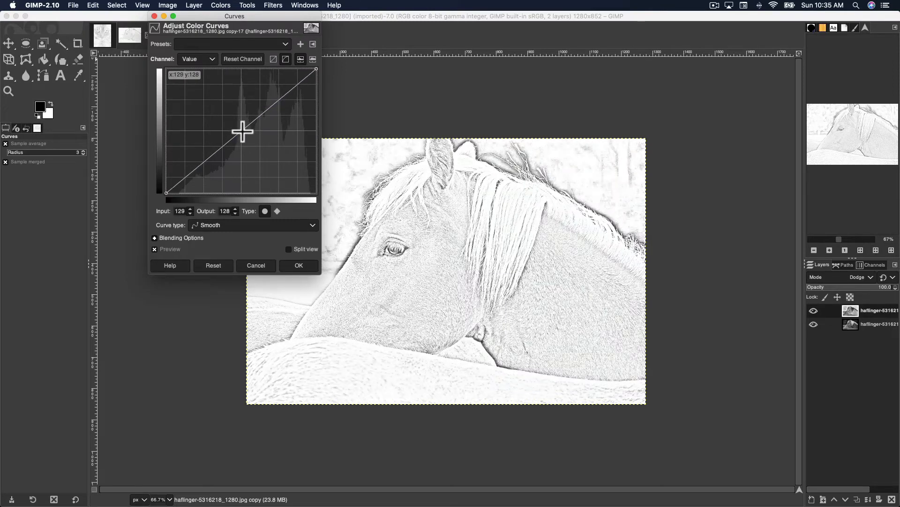
pyautogui.moveTo(242, 132); pyautogui.dragTo(241, 132)
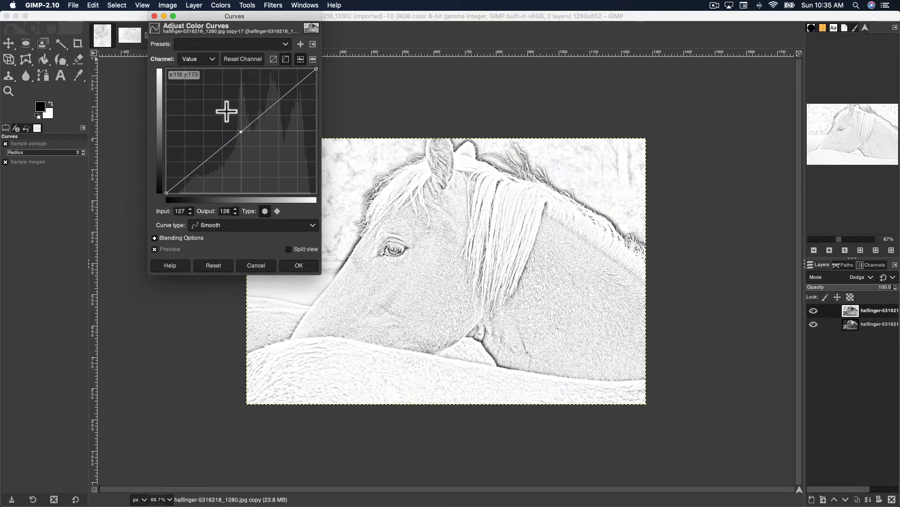
pyautogui.moveTo(241, 131)
pyautogui.mouseDown()
pyautogui.moveTo(273, 134)
pyautogui.moveTo(239, 150)
pyautogui.moveTo(217, 131)
pyautogui.moveTo(227, 161)
pyautogui.moveTo(255, 148)
pyautogui.moveTo(245, 128)
pyautogui.mouseUp()
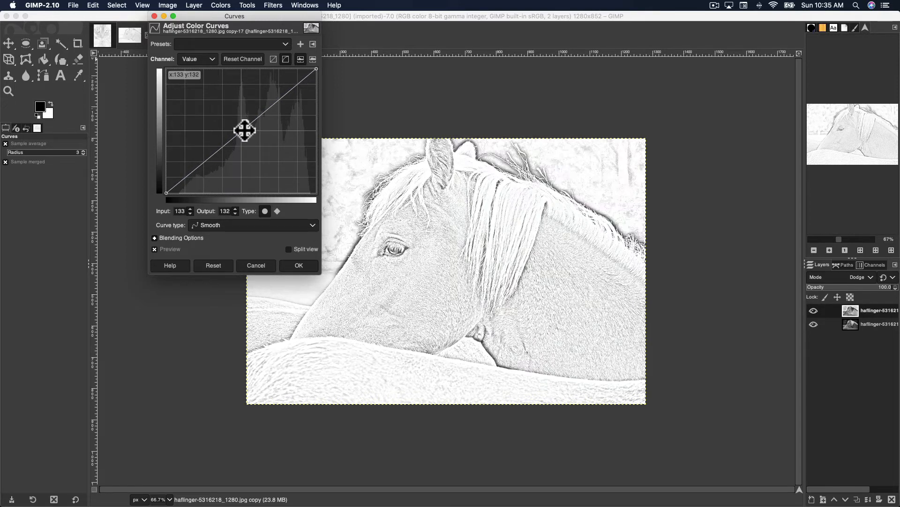
pyautogui.click(298, 265)
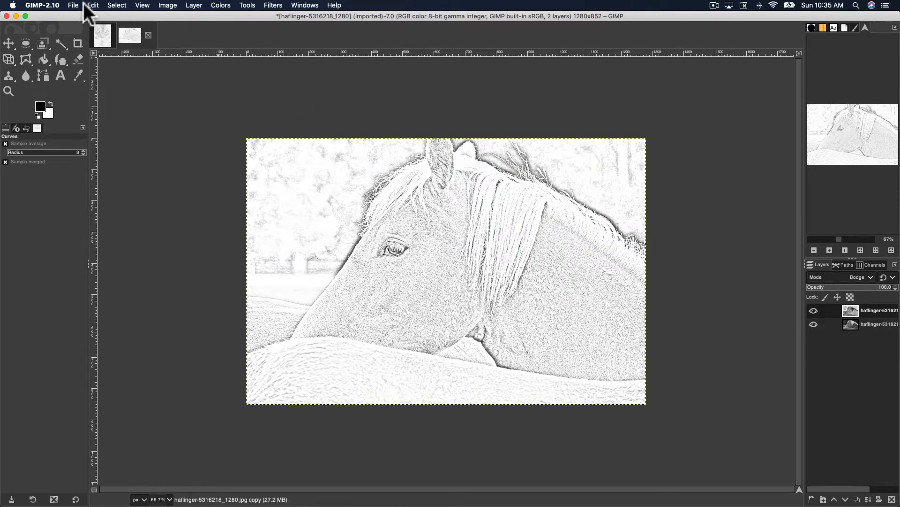
pyautogui.click(168, 5)
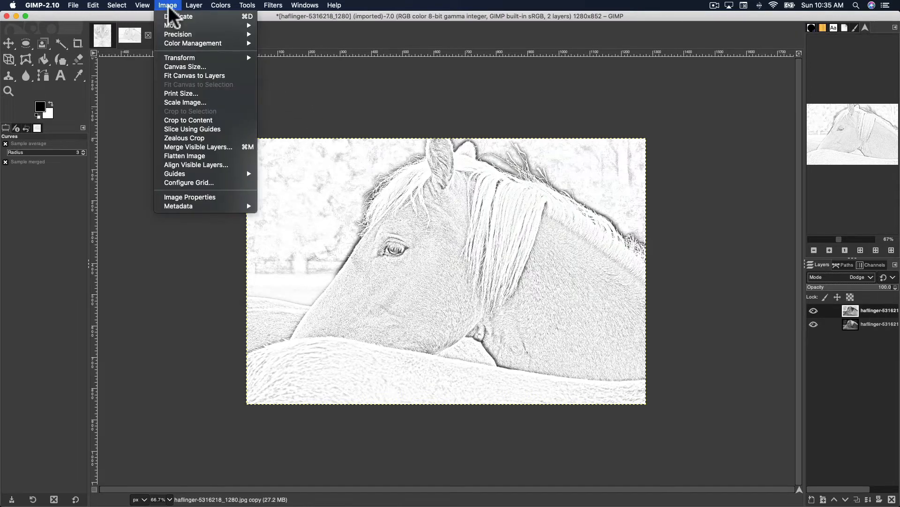
pyautogui.click(194, 157)
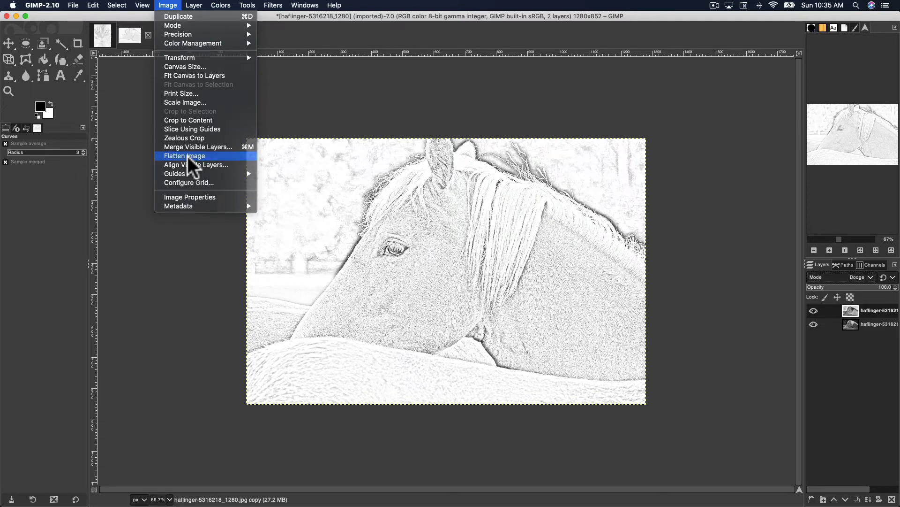
# Step: Open the flower photo cosmos-3711568_1280.jpg from the flowersimages folder on the Desktop
pyautogui.click(74, 5)
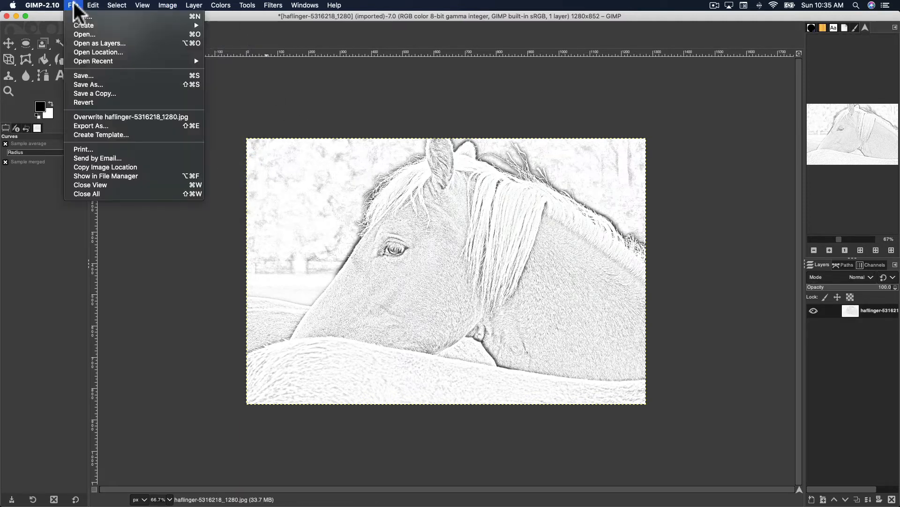
pyautogui.click(83, 34)
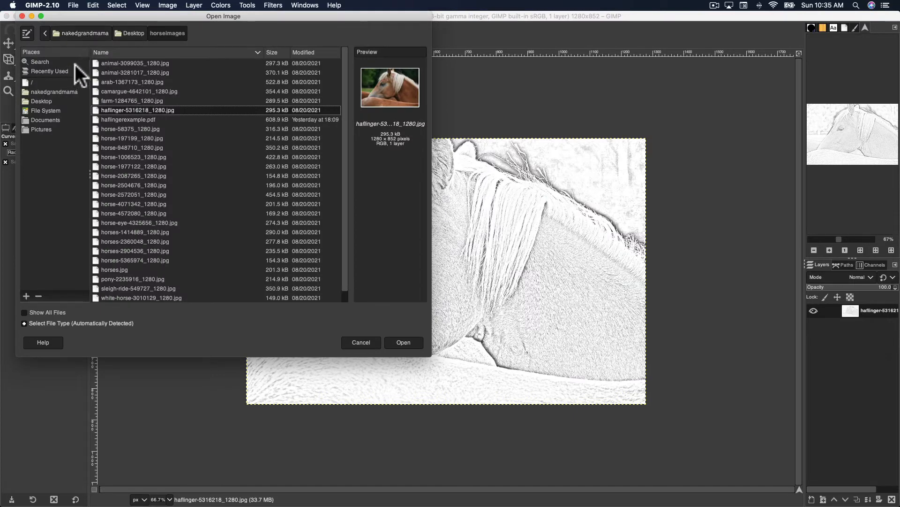
pyautogui.click(127, 33)
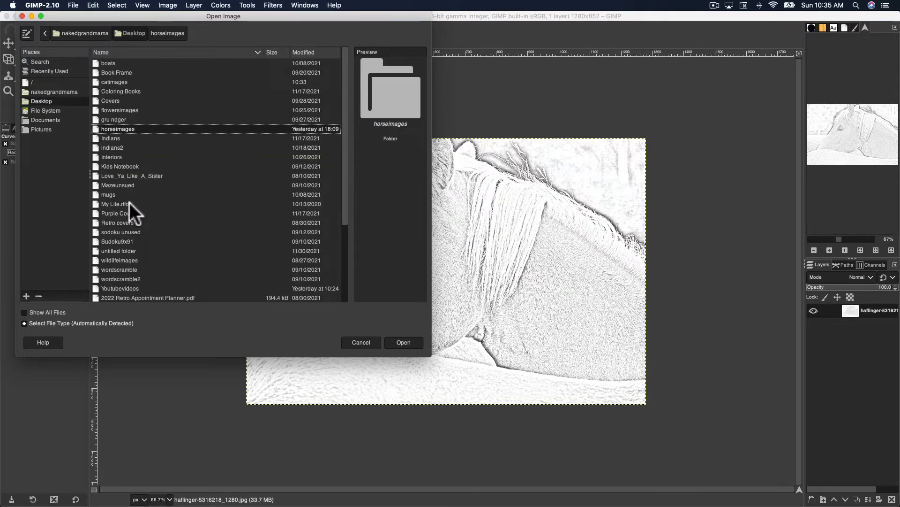
pyautogui.scroll(-5, 129, 203)
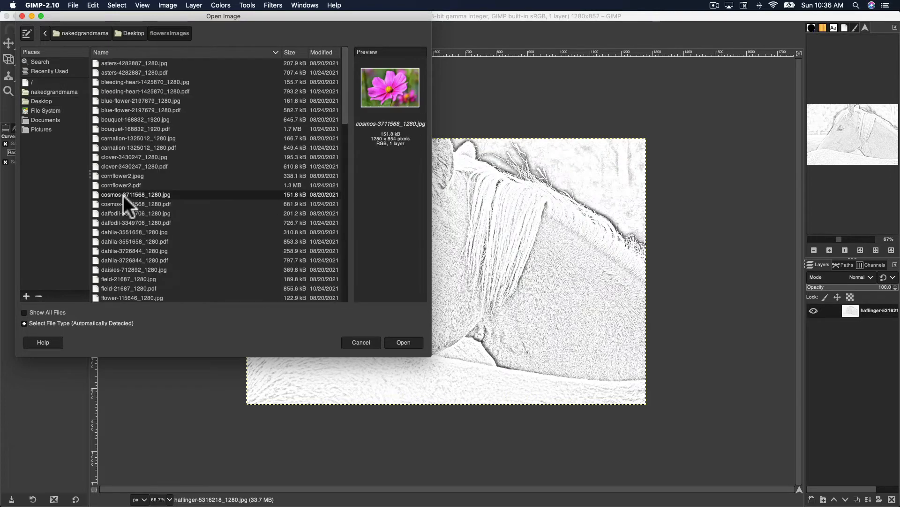
pyautogui.click(409, 341)
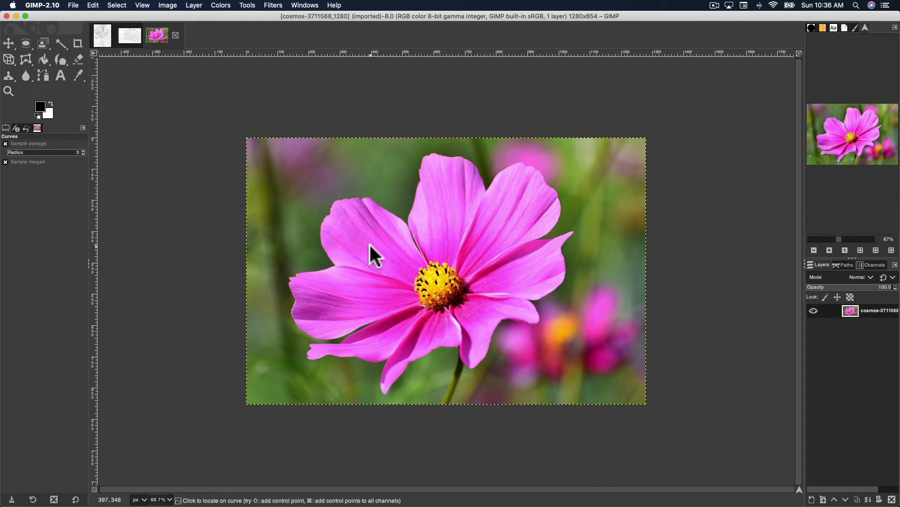
# Step: Desaturate the cosmos flower photo and duplicate its layer
pyautogui.click(221, 5)
pyautogui.moveTo(248, 156)
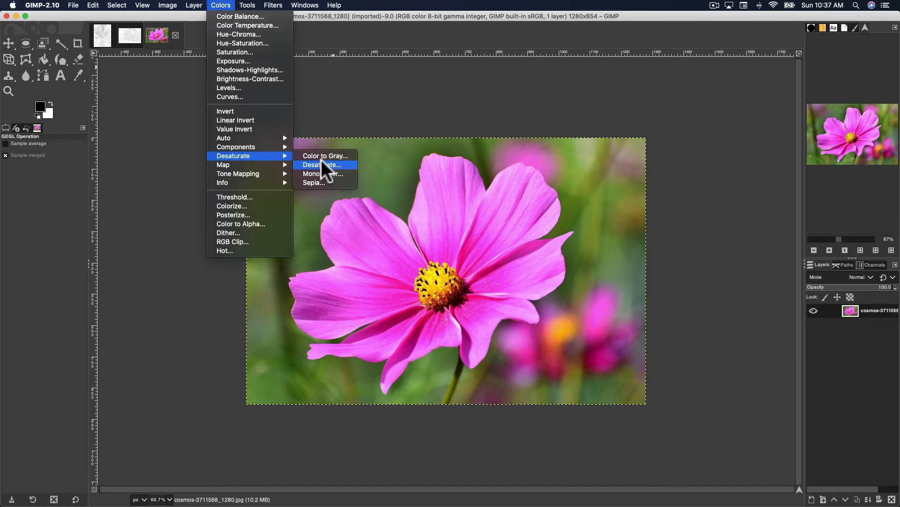
pyautogui.click(320, 165)
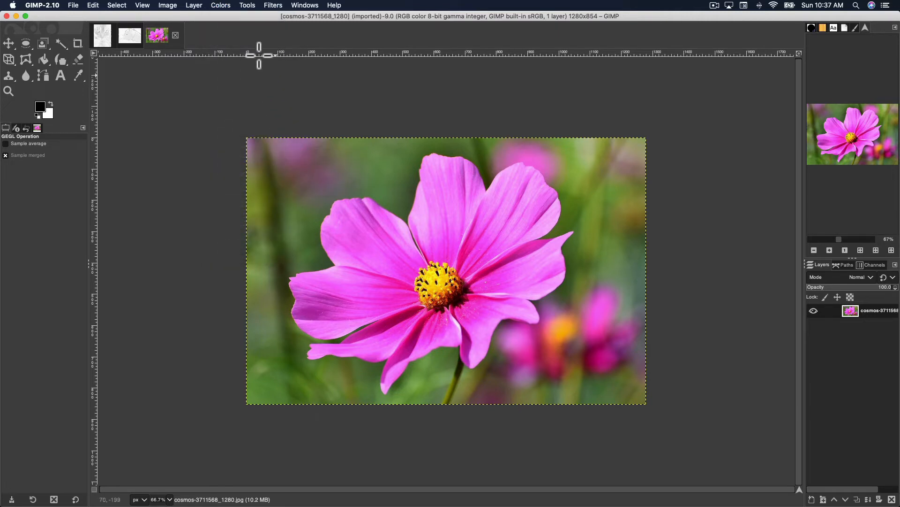
pyautogui.click(287, 99)
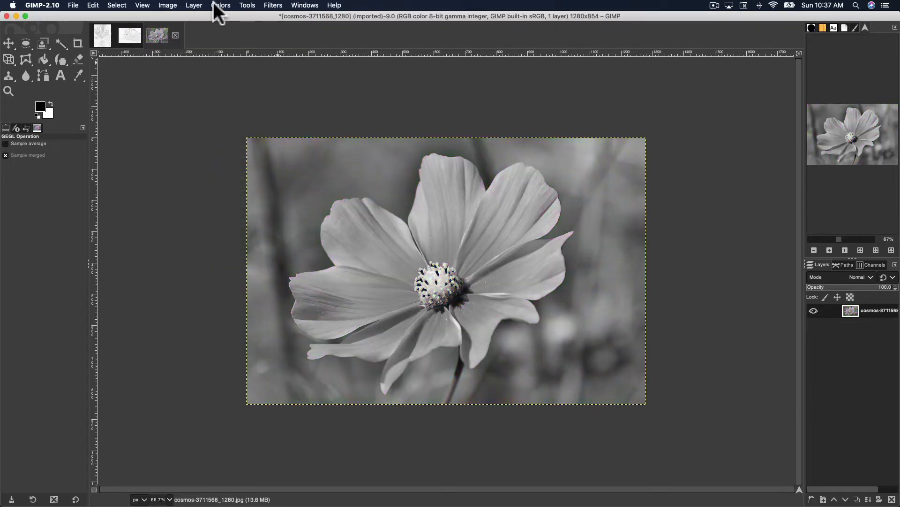
pyautogui.click(199, 4)
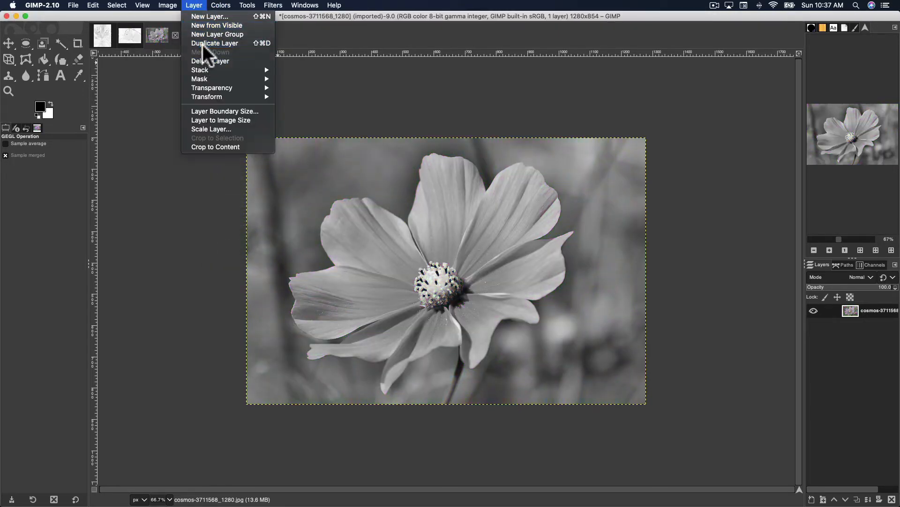
pyautogui.click(203, 45)
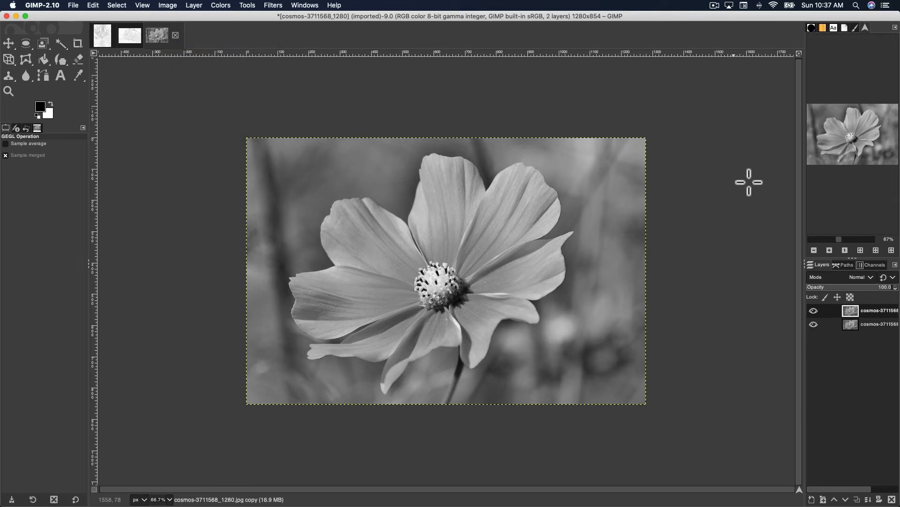
# Step: Set the flower copy layer's blend mode to Dodge and invert its colors
pyautogui.click(865, 277)
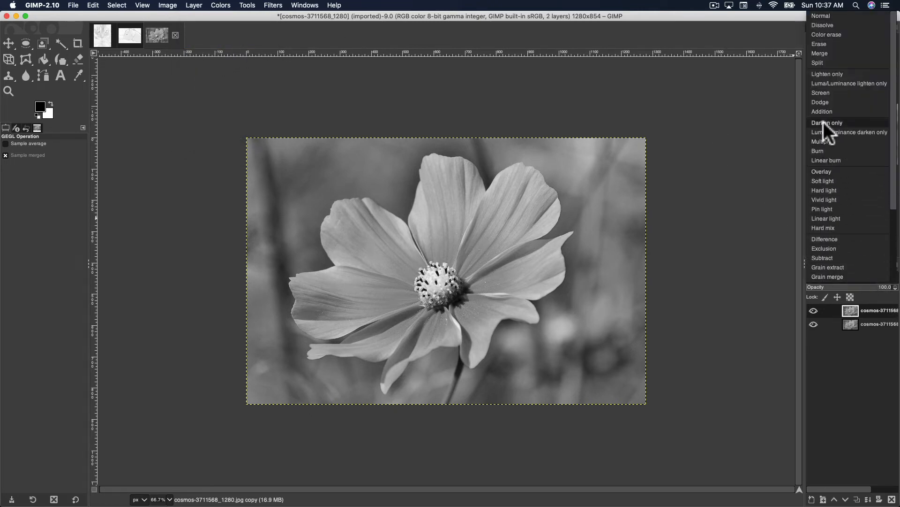
pyautogui.click(821, 102)
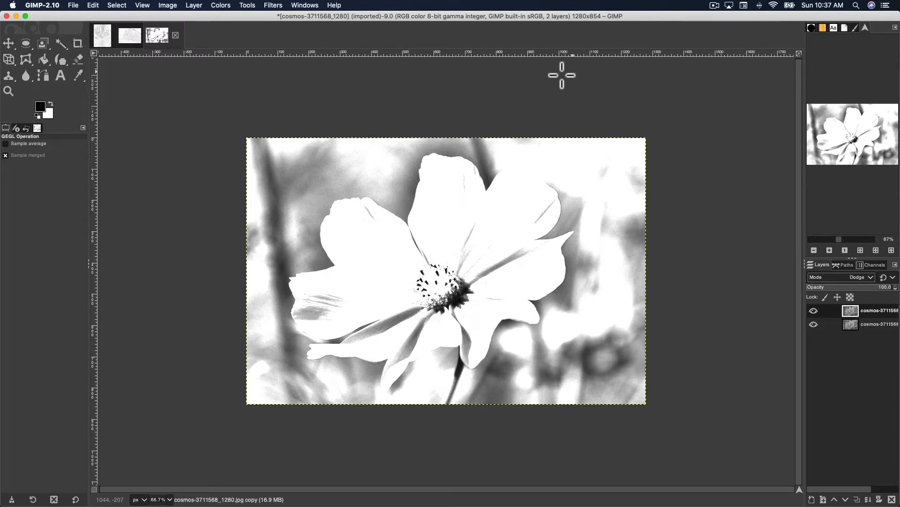
pyautogui.click(230, 5)
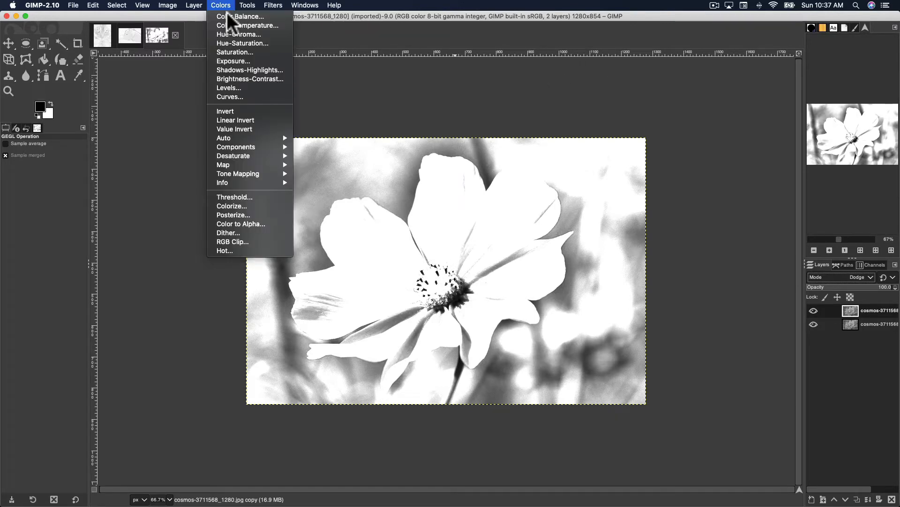
pyautogui.click(242, 109)
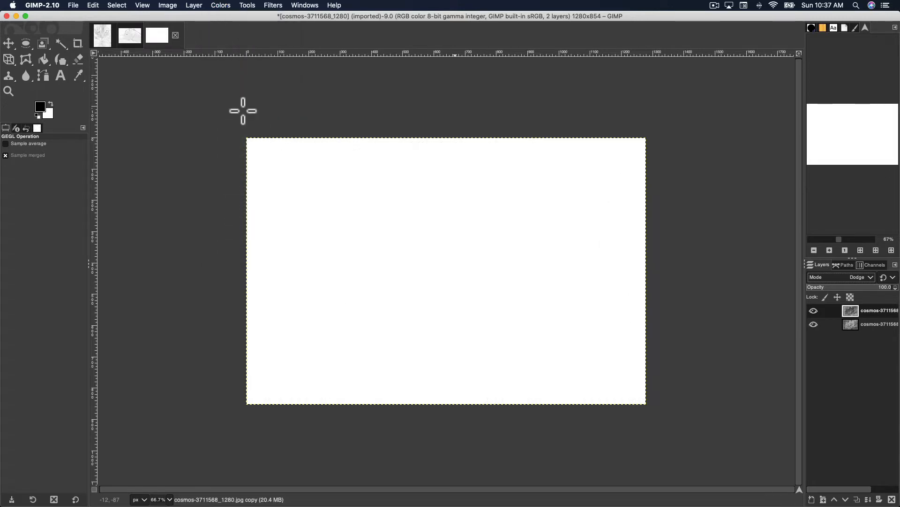
pyautogui.click(275, 5)
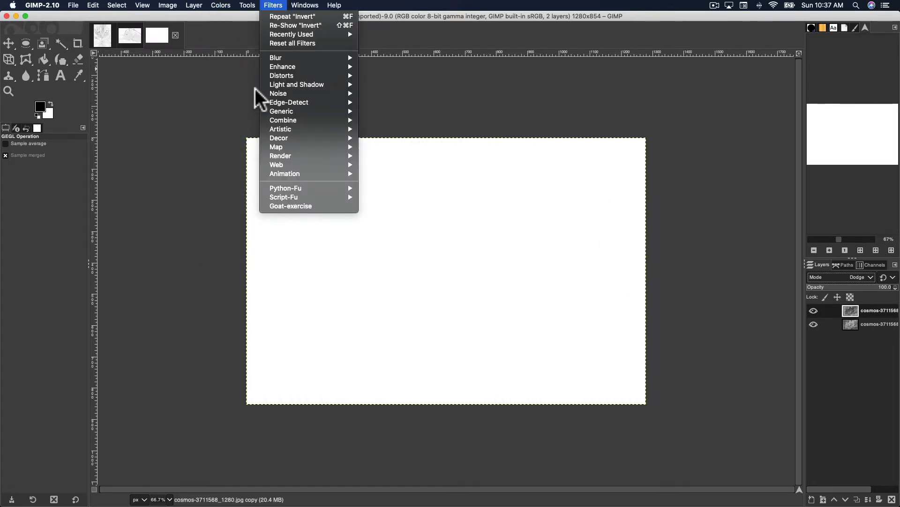
pyautogui.click(218, 86)
pyautogui.click(218, 8)
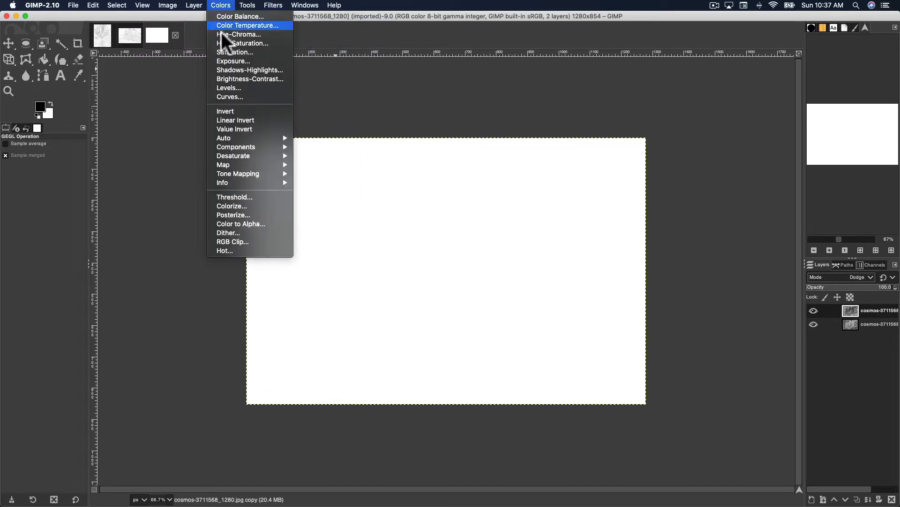
pyautogui.click(226, 96)
pyautogui.moveTo(244, 129)
pyautogui.mouseDown()
pyautogui.moveTo(252, 152)
pyautogui.moveTo(273, 140)
pyautogui.moveTo(238, 160)
pyautogui.moveTo(241, 171)
pyautogui.moveTo(247, 157)
pyautogui.moveTo(275, 161)
pyautogui.moveTo(252, 111)
pyautogui.moveTo(253, 129)
pyautogui.moveTo(247, 123)
pyautogui.mouseUp()
pyautogui.click(255, 265)
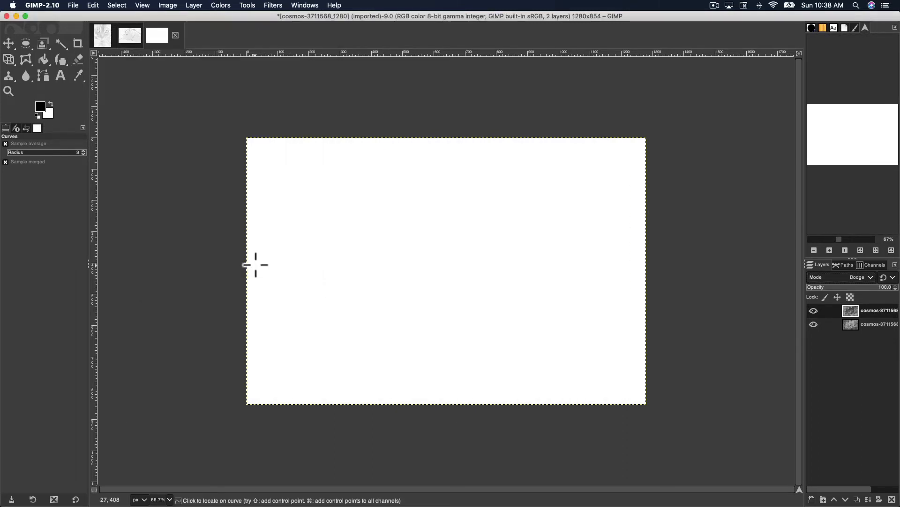
# Step: Start a Gaussian Blur on the inverted flower copy layer and raise its X and Y sizes stepwise to 16.50
pyautogui.click(270, 5)
pyautogui.moveTo(289, 59)
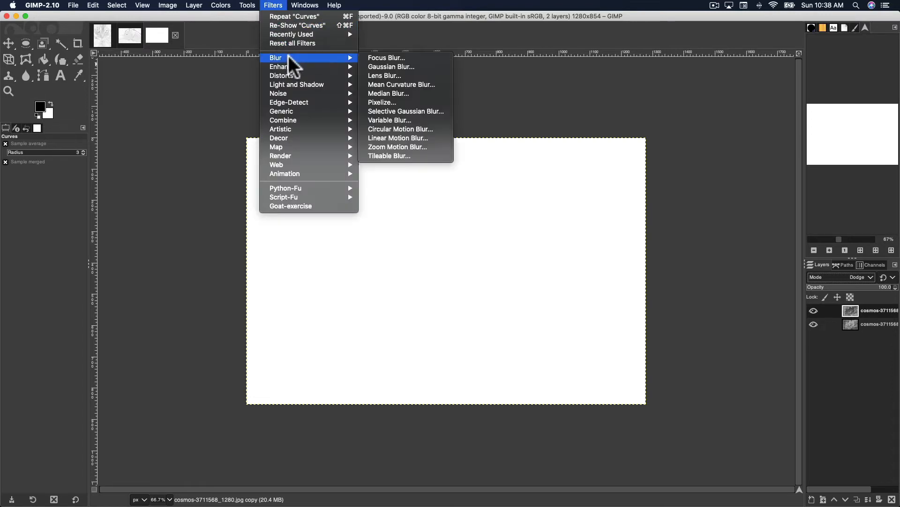
pyautogui.click(380, 66)
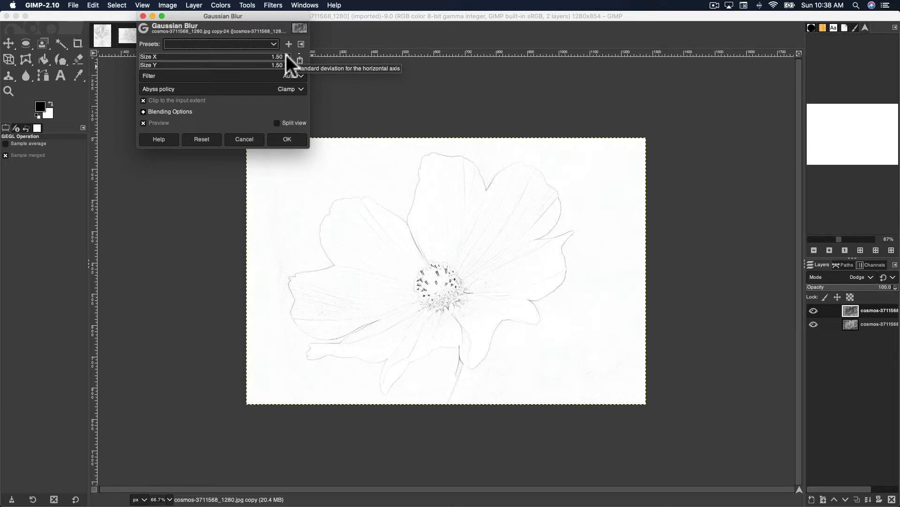
pyautogui.click(288, 56)
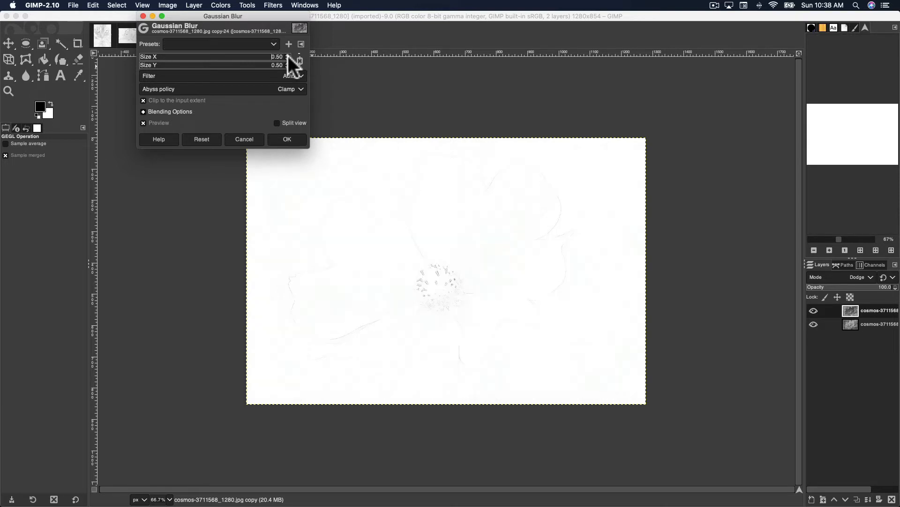
pyautogui.click(288, 53)
pyautogui.click(288, 54)
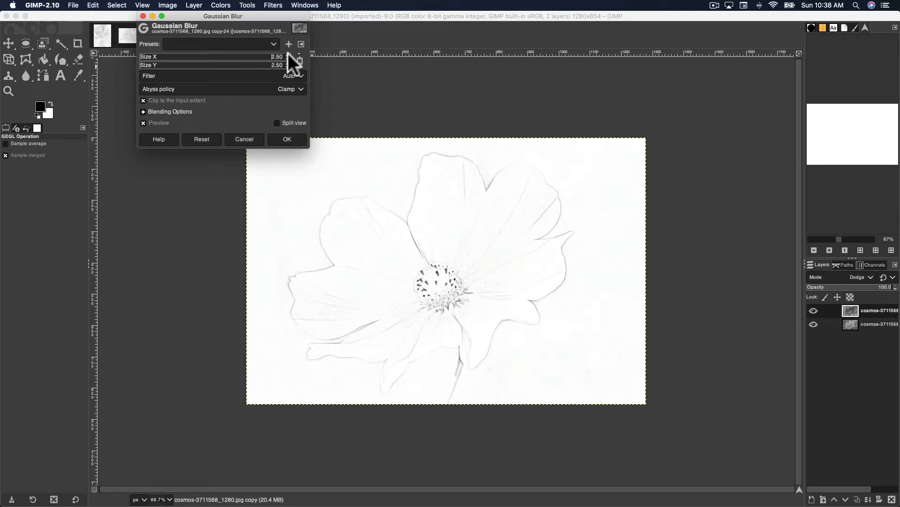
pyautogui.click(288, 54)
pyautogui.click(288, 54)
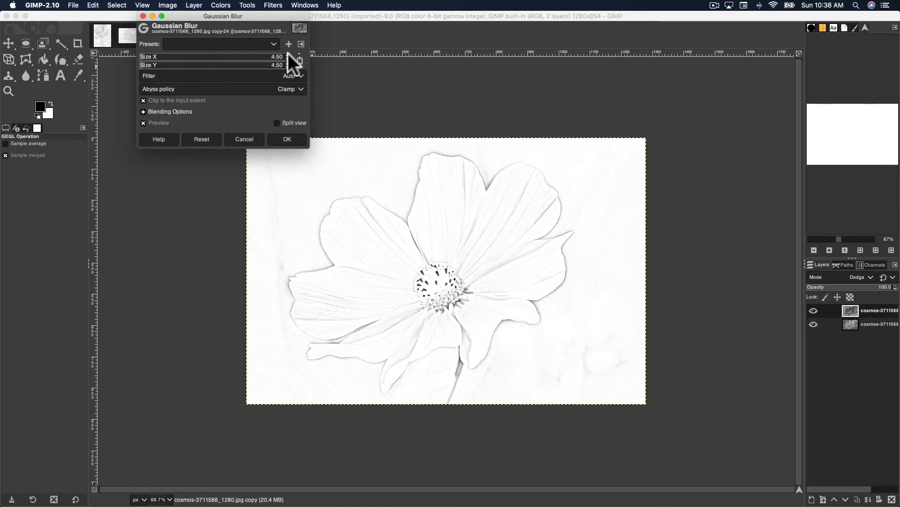
pyautogui.click(288, 53)
pyautogui.click(288, 53)
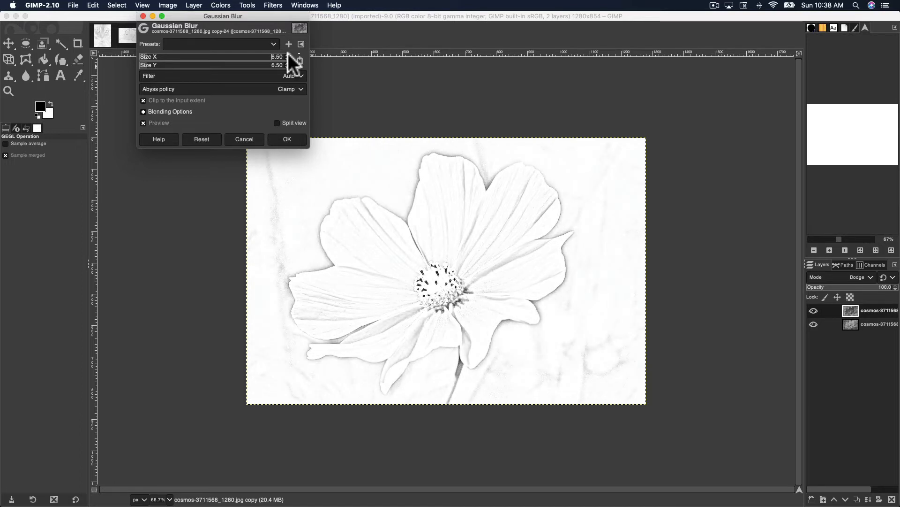
pyautogui.click(288, 53)
pyautogui.click(288, 54)
pyautogui.click(288, 54)
pyautogui.click(288, 53)
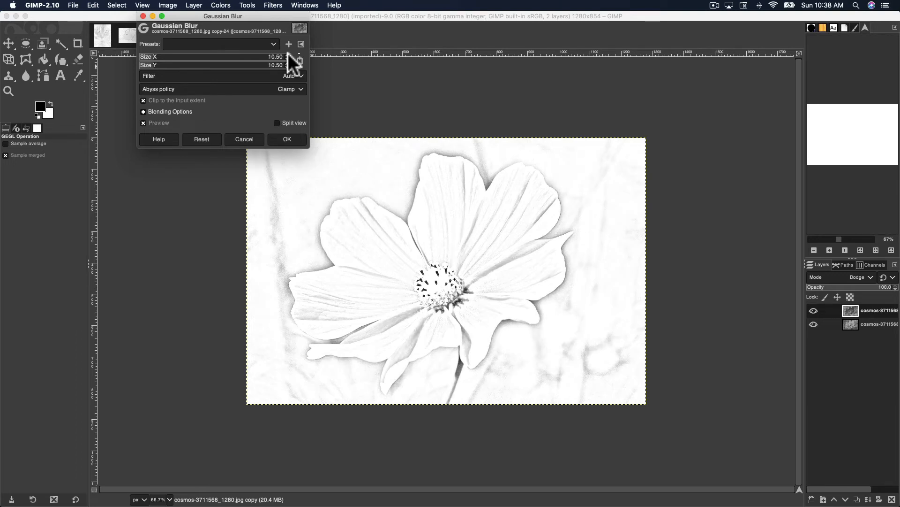
pyautogui.click(288, 54)
pyautogui.click(288, 54)
pyautogui.click(288, 53)
pyautogui.click(288, 54)
pyautogui.click(288, 54)
pyautogui.click(288, 53)
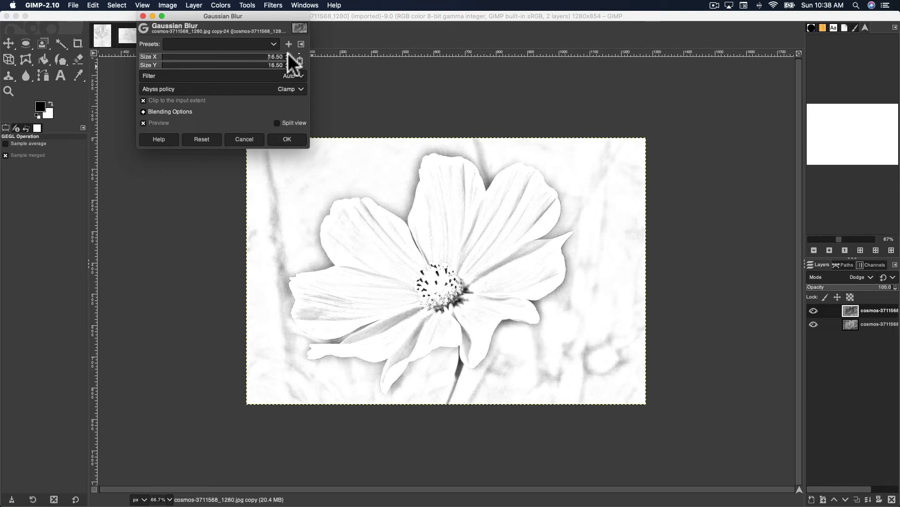
# Step: Reduce the Gaussian Blur size X and Y to 11.50 and apply the blur to the flower copy layer
pyautogui.click(288, 58)
pyautogui.click(288, 58)
pyautogui.click(288, 59)
pyautogui.click(288, 58)
pyautogui.click(288, 59)
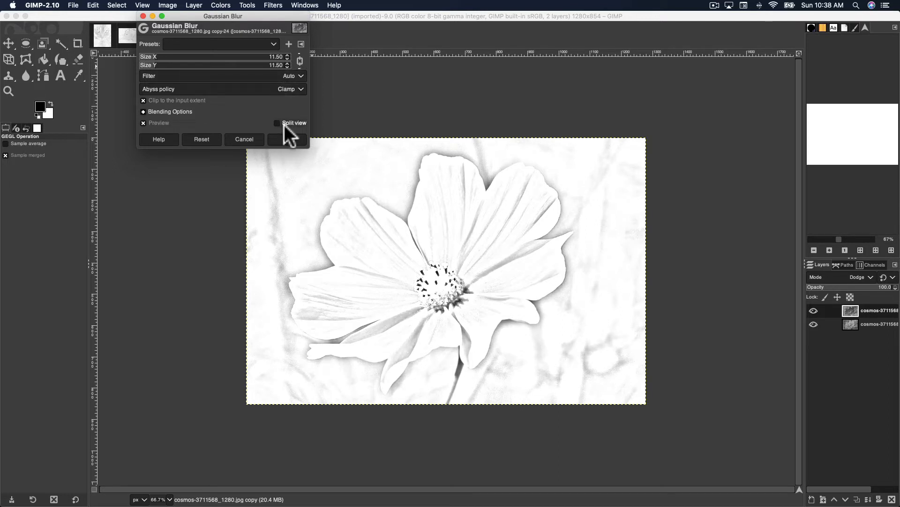
pyautogui.click(286, 139)
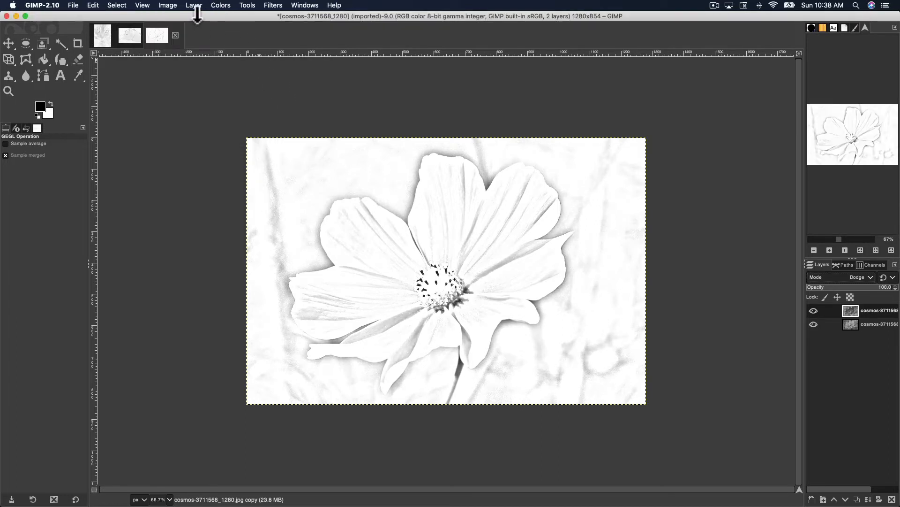
# Step: Adjust the flower copy layer's Value curve with a midpoint at input 137, output 132, and flatten the image
pyautogui.click(220, 5)
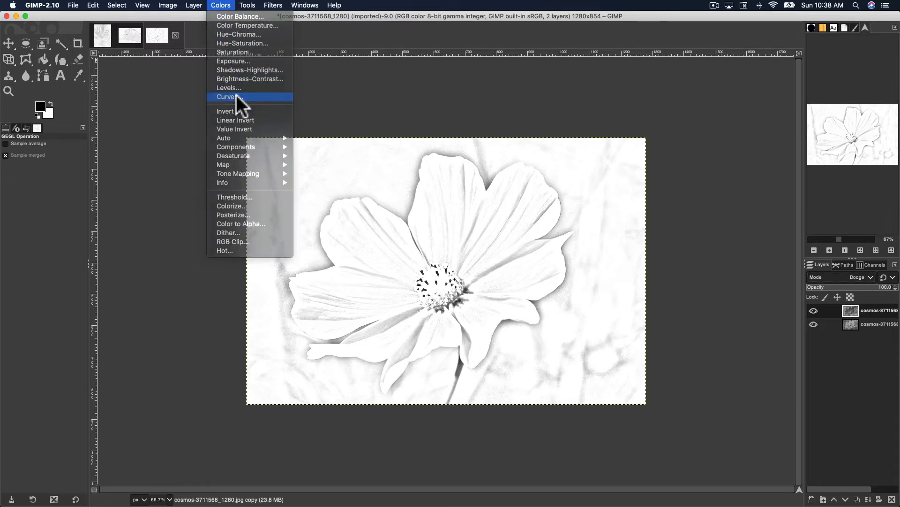
pyautogui.click(241, 98)
pyautogui.moveTo(243, 130)
pyautogui.mouseDown()
pyautogui.moveTo(236, 142)
pyautogui.moveTo(294, 117)
pyautogui.moveTo(225, 137)
pyautogui.moveTo(227, 155)
pyautogui.moveTo(247, 130)
pyautogui.mouseUp()
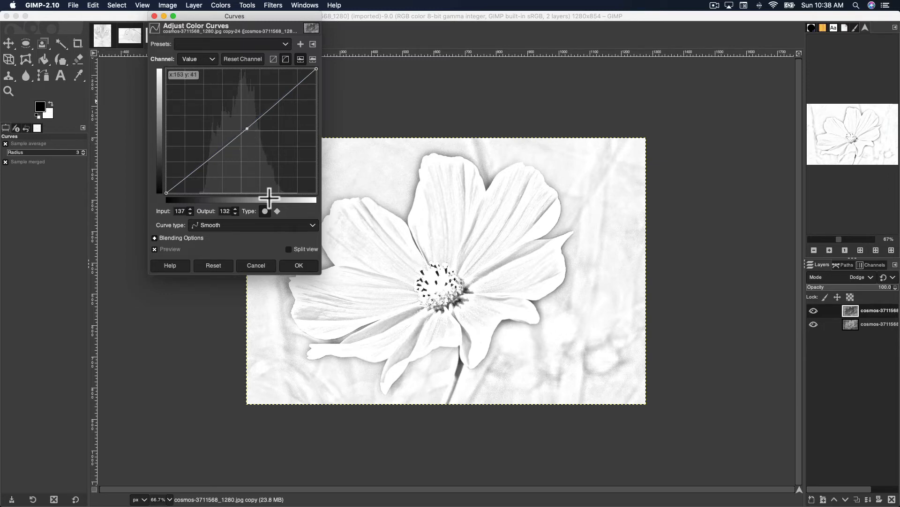
pyautogui.click(298, 266)
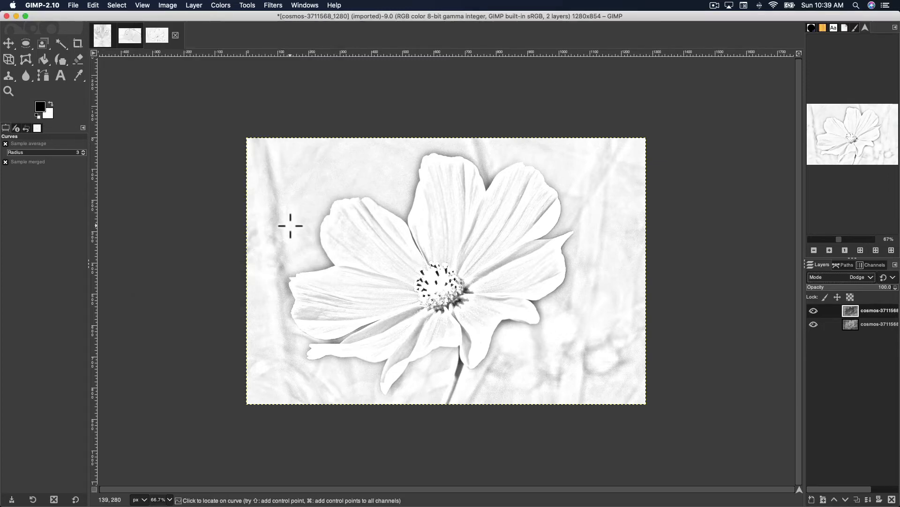
pyautogui.click(174, 5)
pyautogui.click(171, 155)
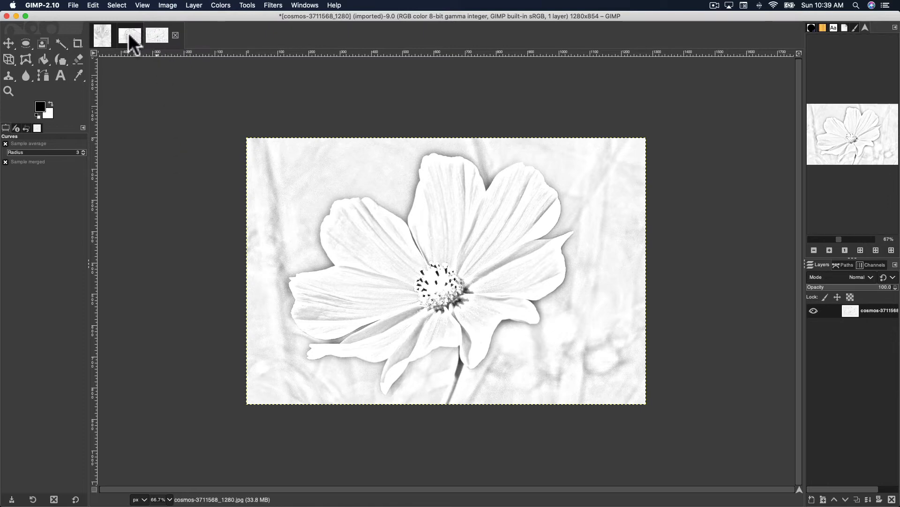
# Step: Start exporting the flattened flower sketch to the flowersimages folder and name the file cosmoexample5
pyautogui.click(73, 5)
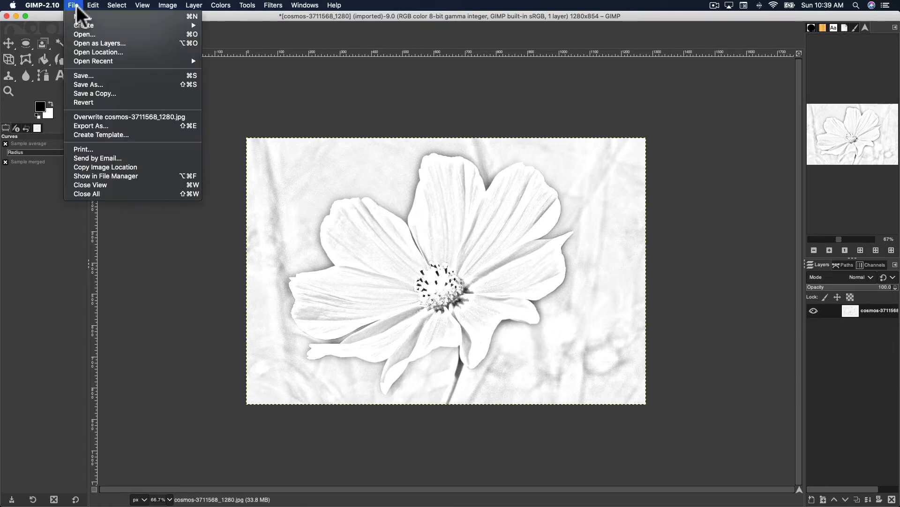
pyautogui.click(119, 127)
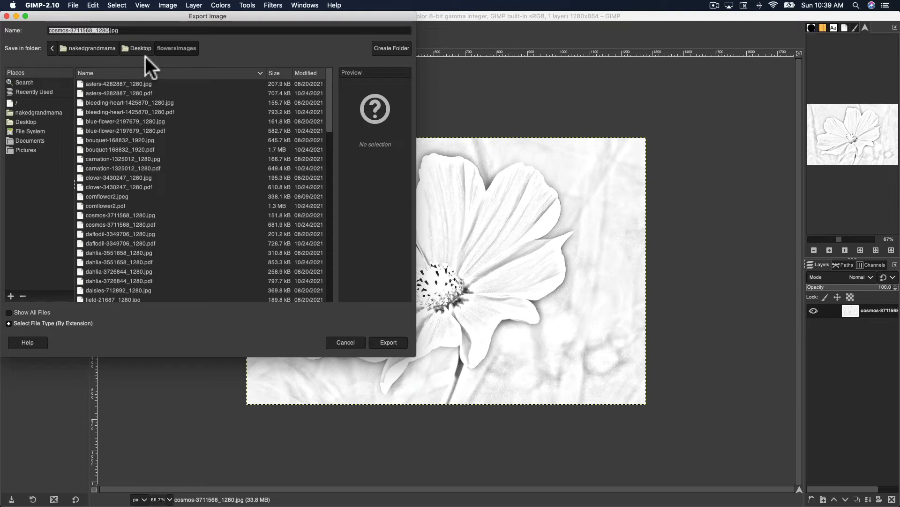
pyautogui.write('cosm')
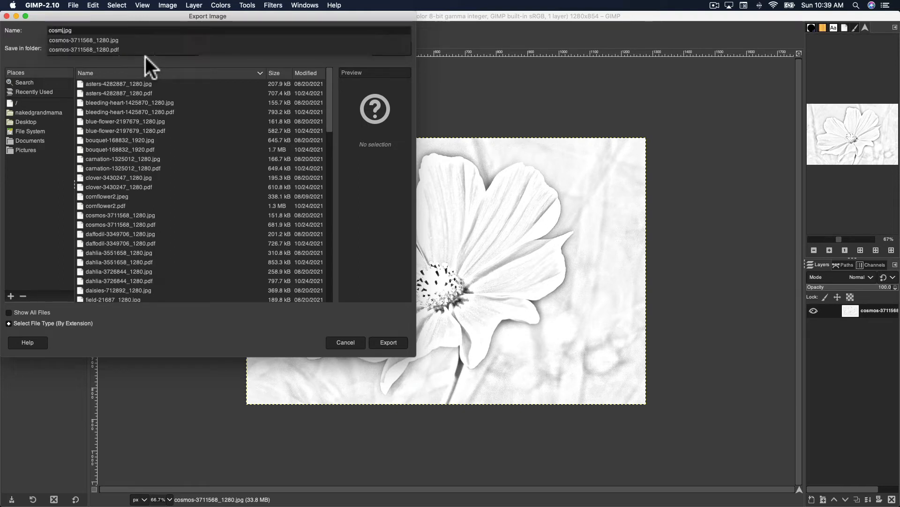
pyautogui.click(81, 29)
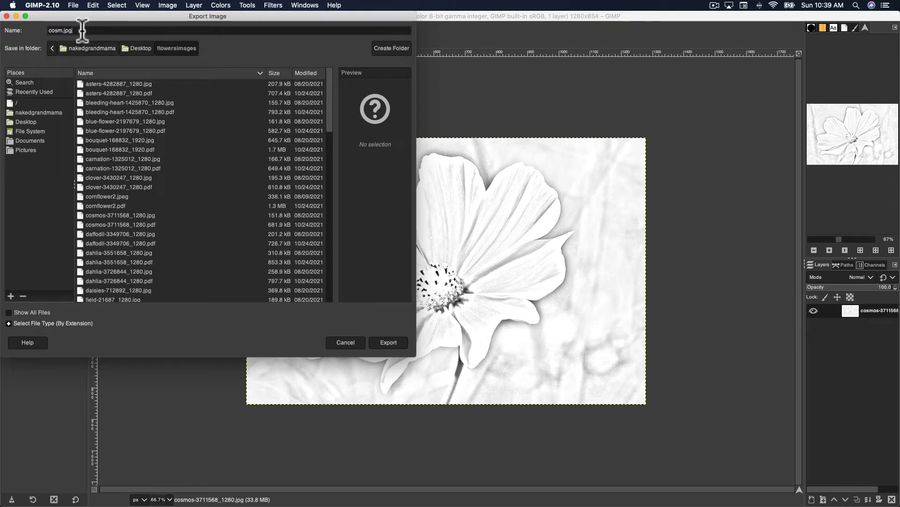
pyautogui.moveTo(83, 30); pyautogui.dragTo(57, 29)
pyautogui.press('BackSpace')
pyautogui.press('BackSpace')
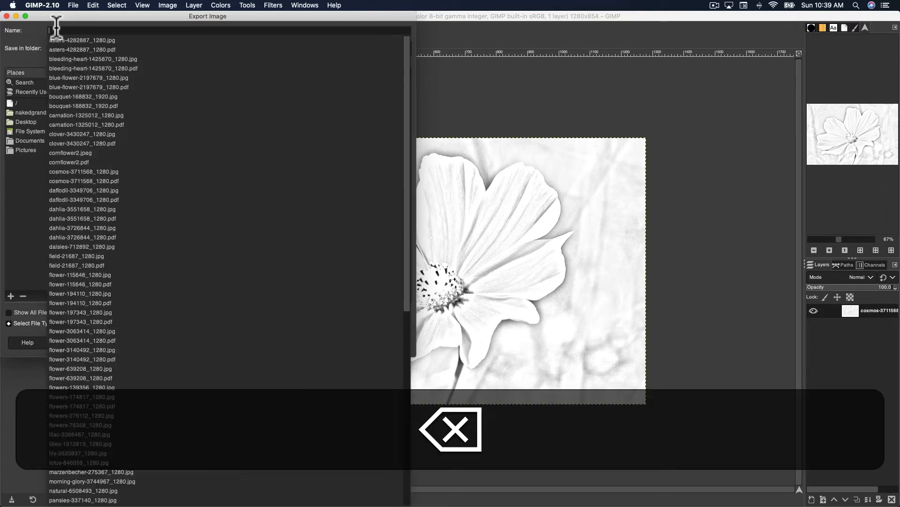
pyautogui.write('osmo')
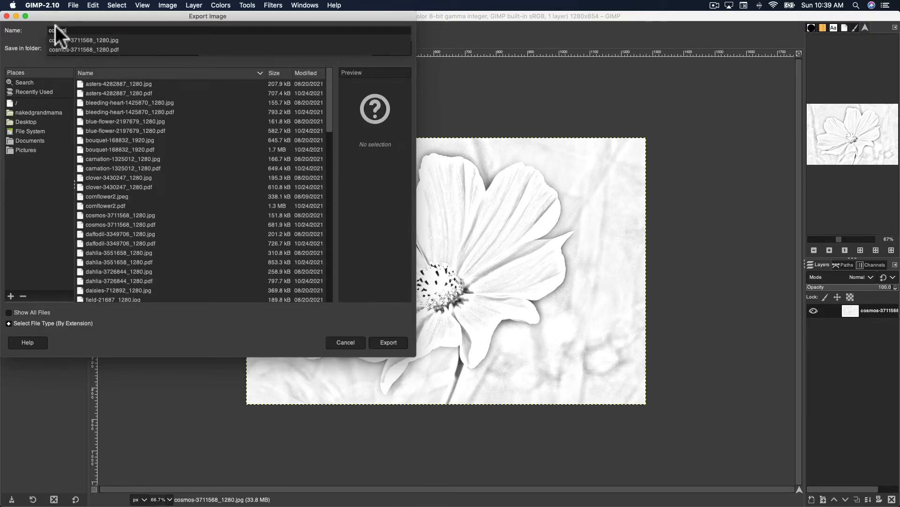
pyautogui.write('example5')
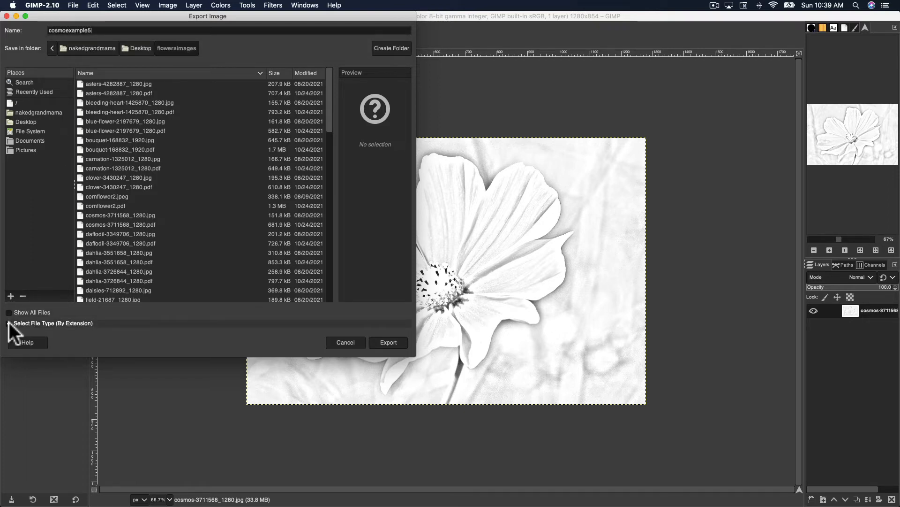
# Step: Choose Portable Document Format as the file type and export the sketch as cosmoexample5.pdf
pyautogui.click(9, 323)
pyautogui.scroll(-5, 52, 282)
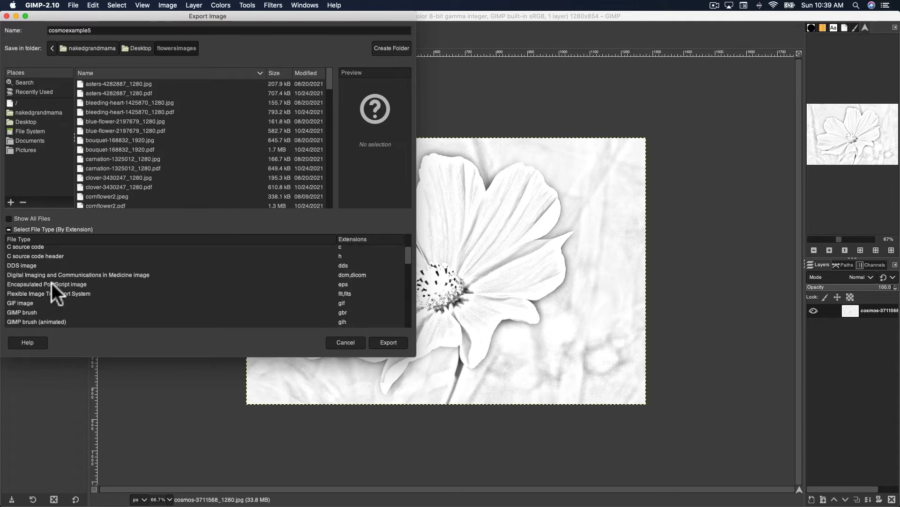
pyautogui.scroll(-5, 52, 283)
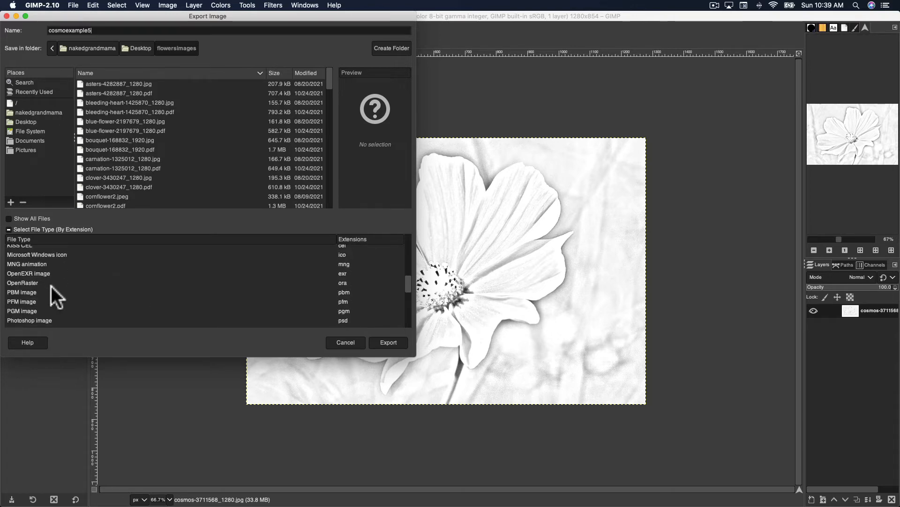
pyautogui.click(47, 303)
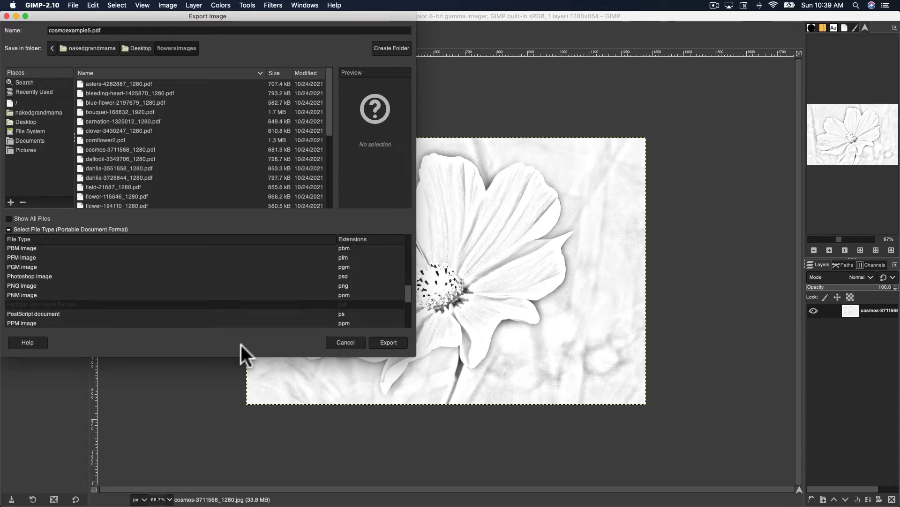
pyautogui.click(376, 342)
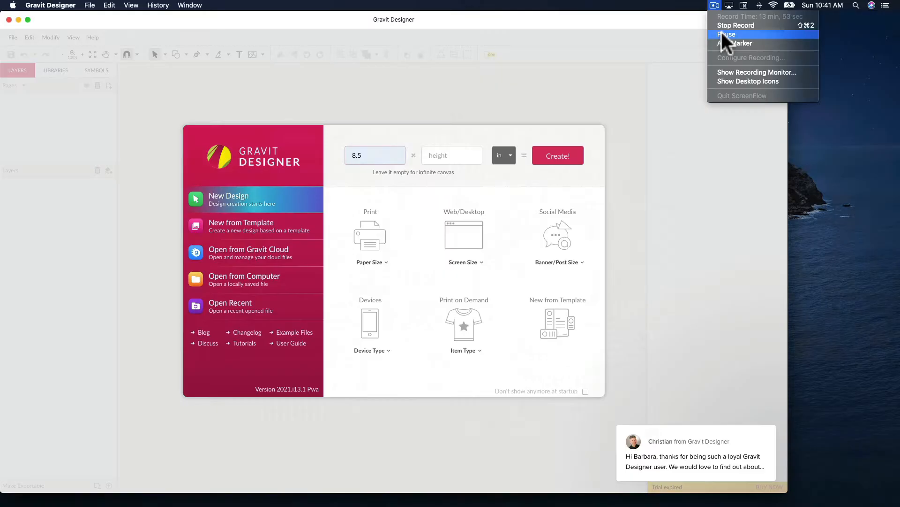
# Step: Switch to Gravit Designer and create a new design 8.5 inches wide and 11 inches high
pyautogui.click(720, 30)
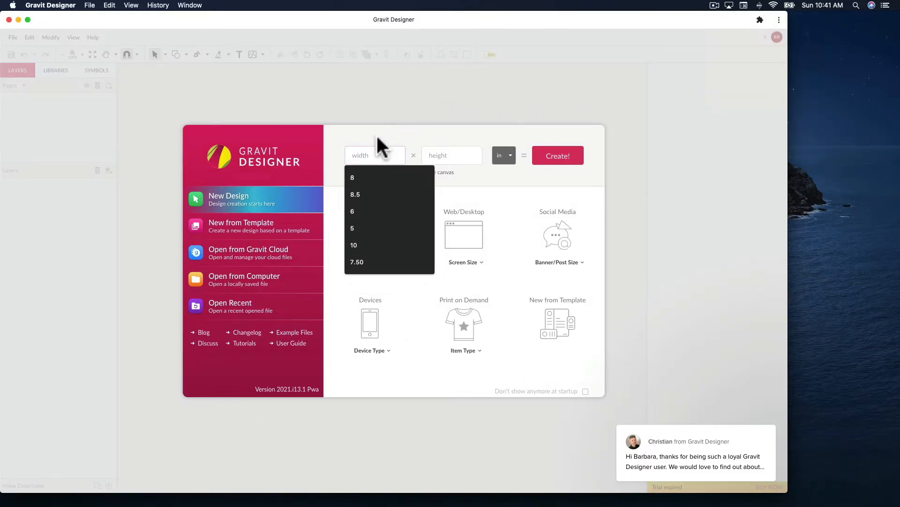
pyautogui.click(357, 194)
pyautogui.click(438, 155)
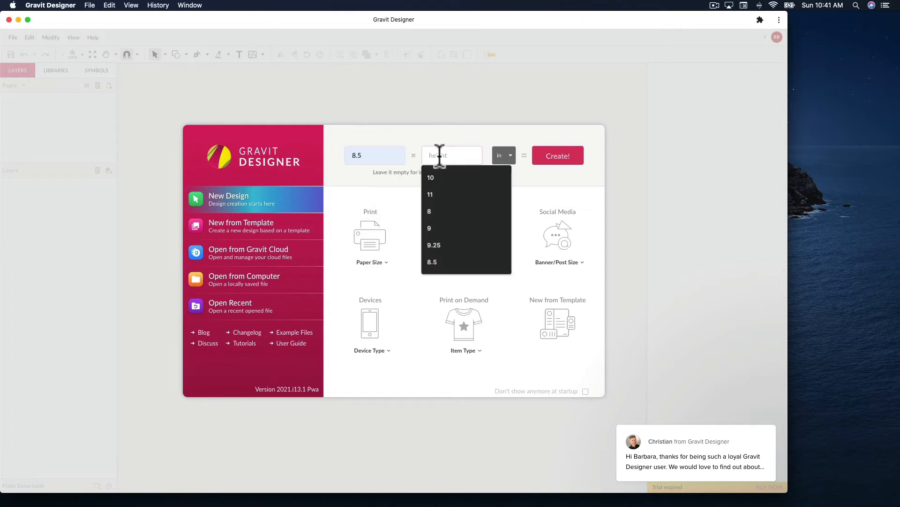
pyautogui.click(433, 193)
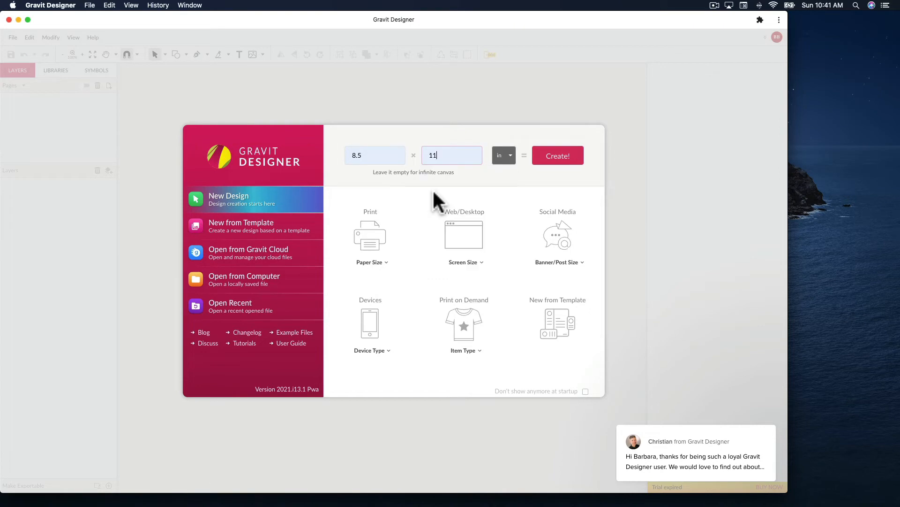
pyautogui.click(543, 157)
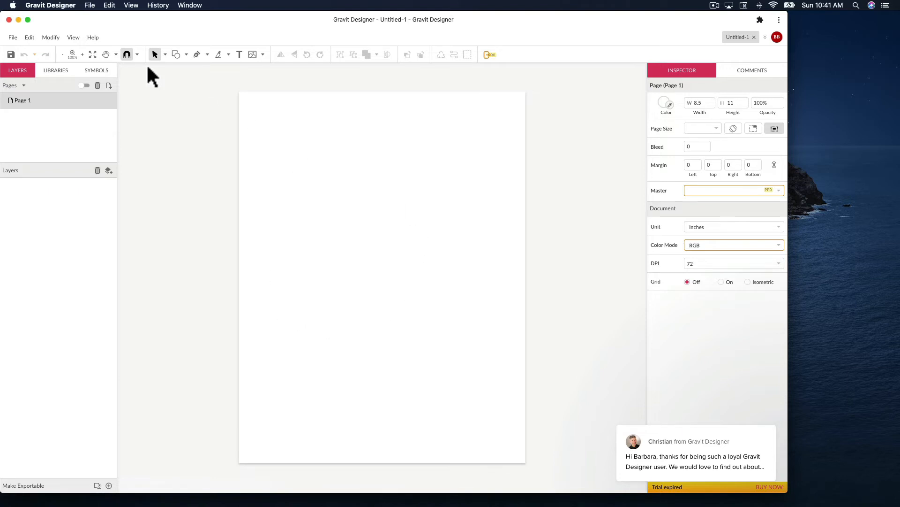
# Step: Open the local file horseexample.pdf from the horseimages folder
pyautogui.click(13, 37)
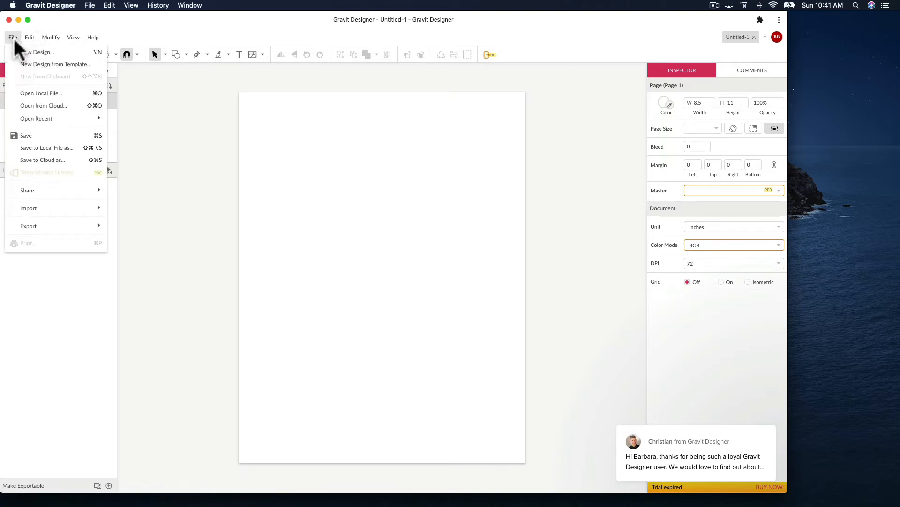
pyautogui.click(40, 94)
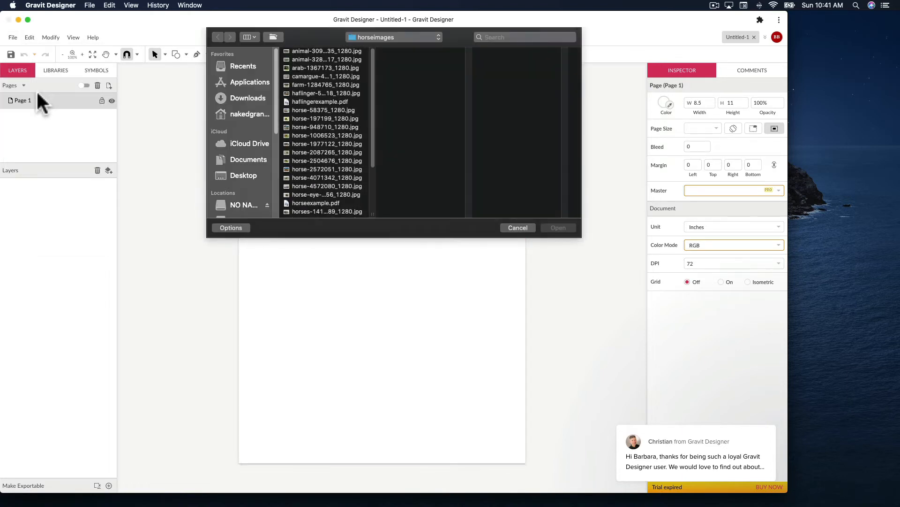
pyautogui.click(317, 202)
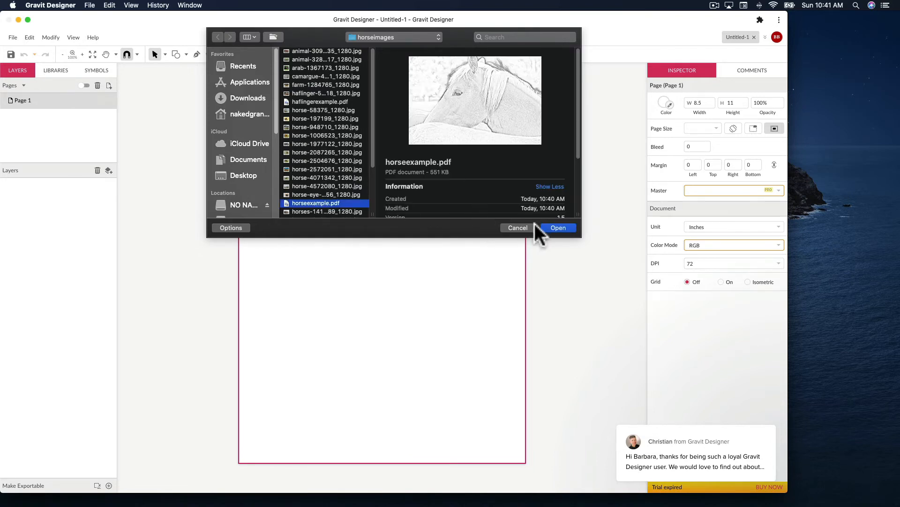
pyautogui.click(557, 228)
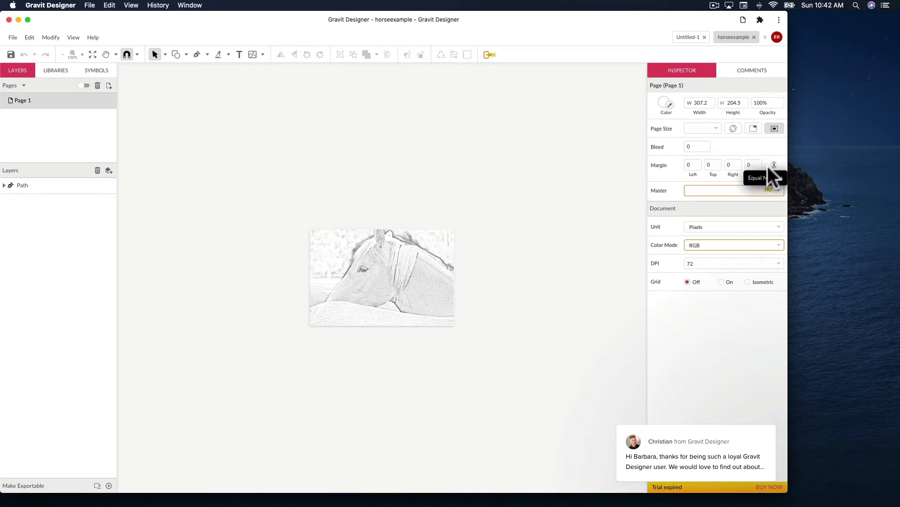
# Step: Set the horse document's unit to inches and its page size to 8.5 wide by 11 high
pyautogui.click(781, 225)
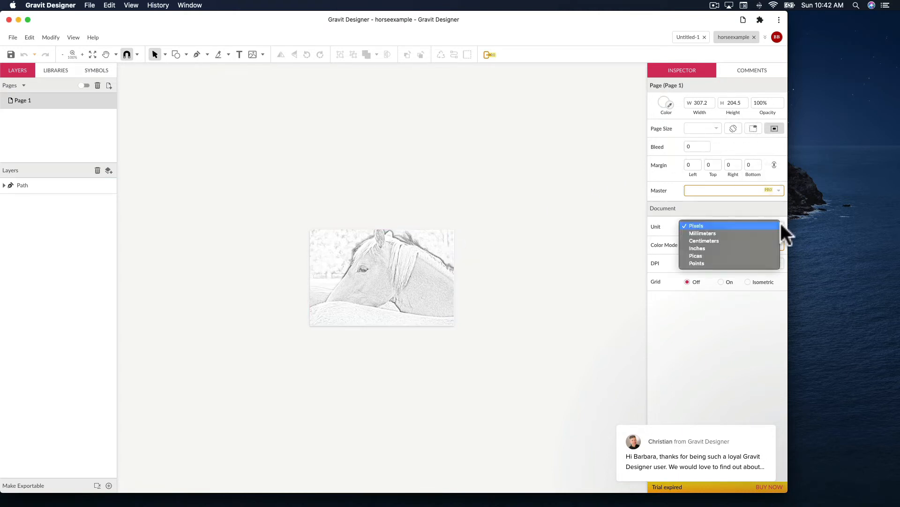
pyautogui.click(716, 248)
pyautogui.click(698, 104)
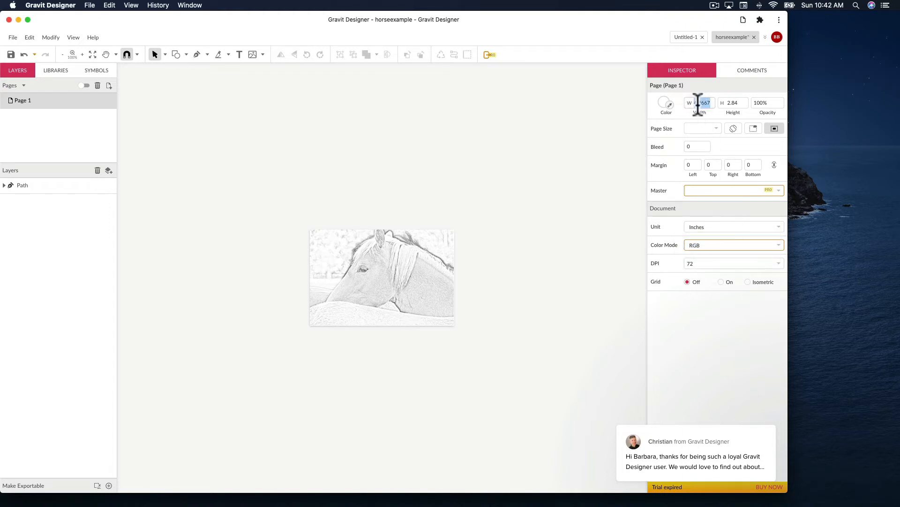
pyautogui.write('8.5')
pyautogui.press('Tab')
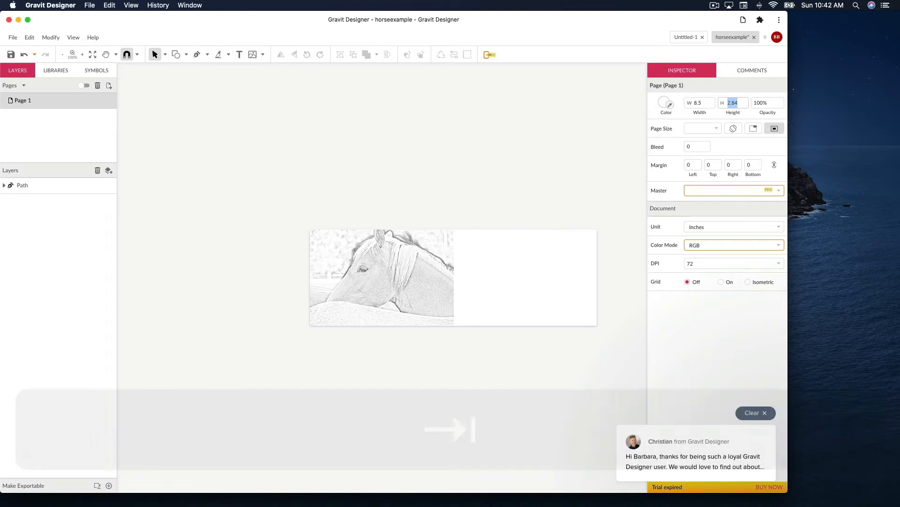
pyautogui.write('11')
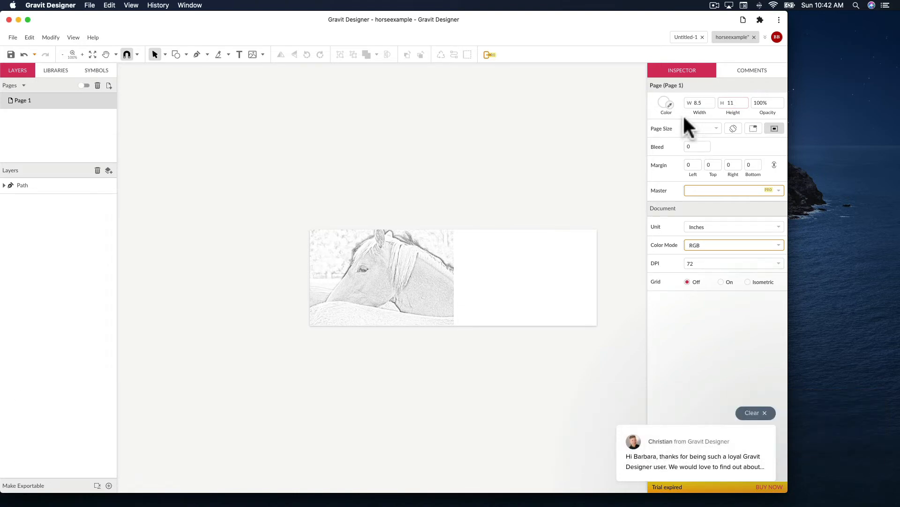
pyautogui.press('Return')
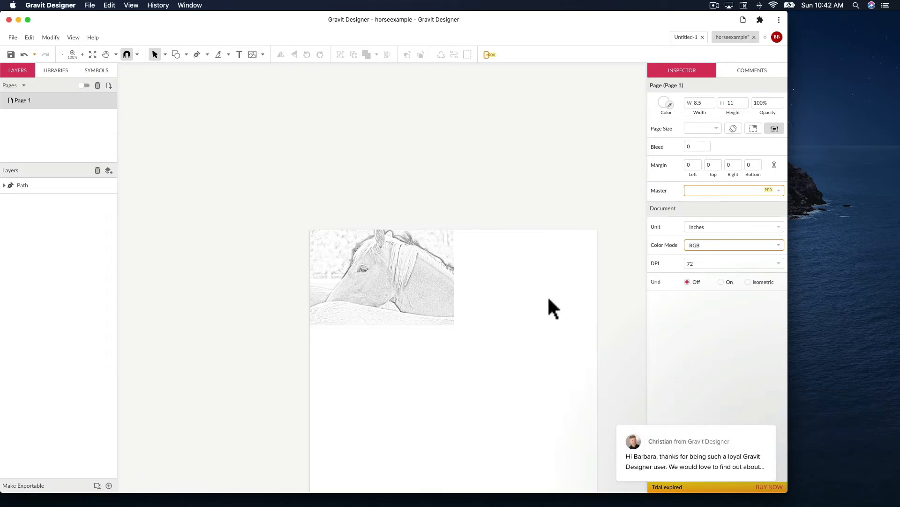
# Step: Set the page's linked margins to 3.75 inches
pyautogui.moveTo(521, 306); pyautogui.dragTo(509, 257)
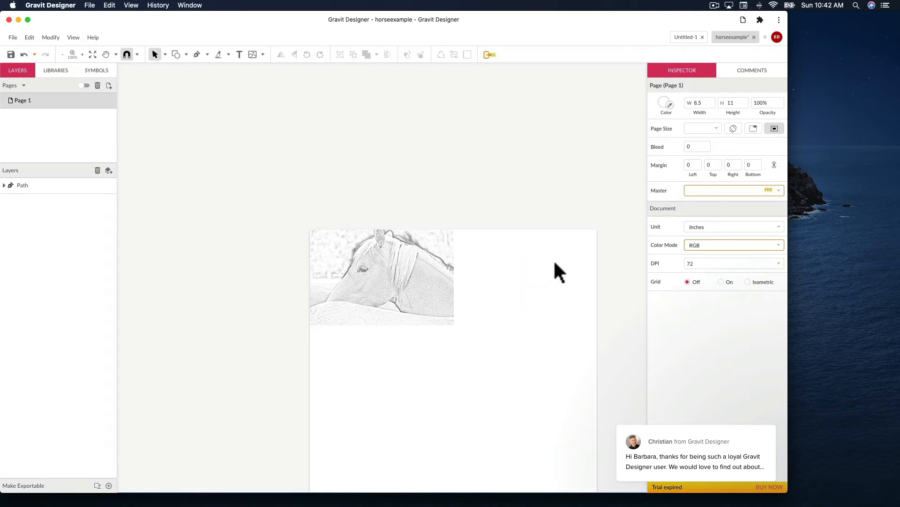
pyautogui.scroll(1, 563, 276)
pyautogui.scroll(-3, 561, 275)
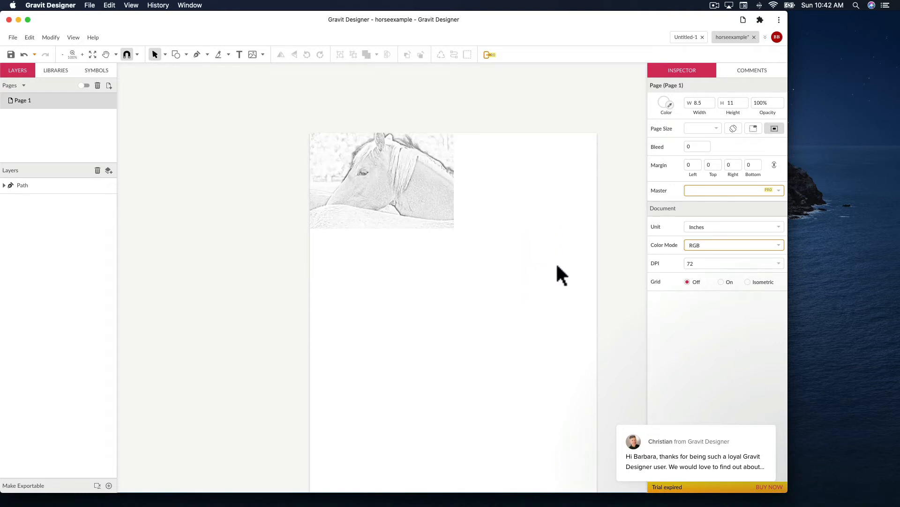
pyautogui.scroll(-3, 562, 274)
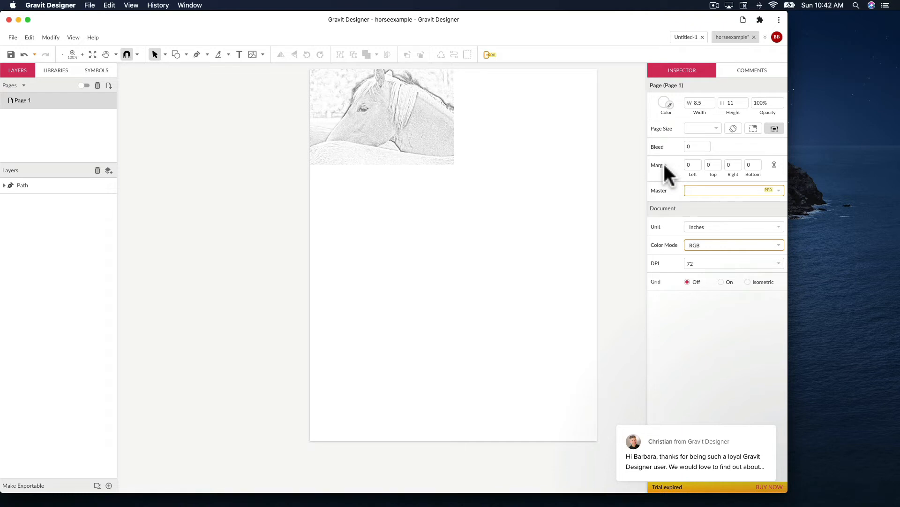
pyautogui.click(694, 166)
pyautogui.write('3.75')
pyautogui.press('Tab')
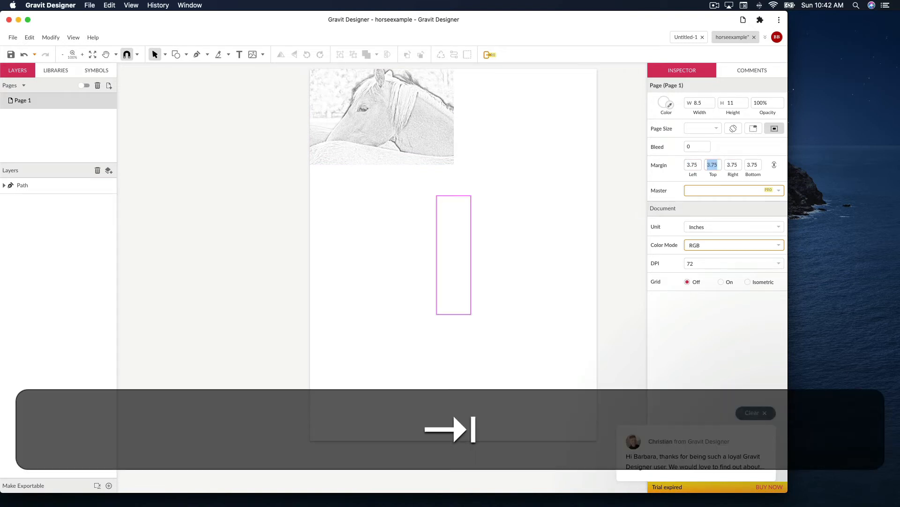
# Step: Unlink the page margins and set the top, right and bottom margins to 0.25 inches each
pyautogui.click(775, 164)
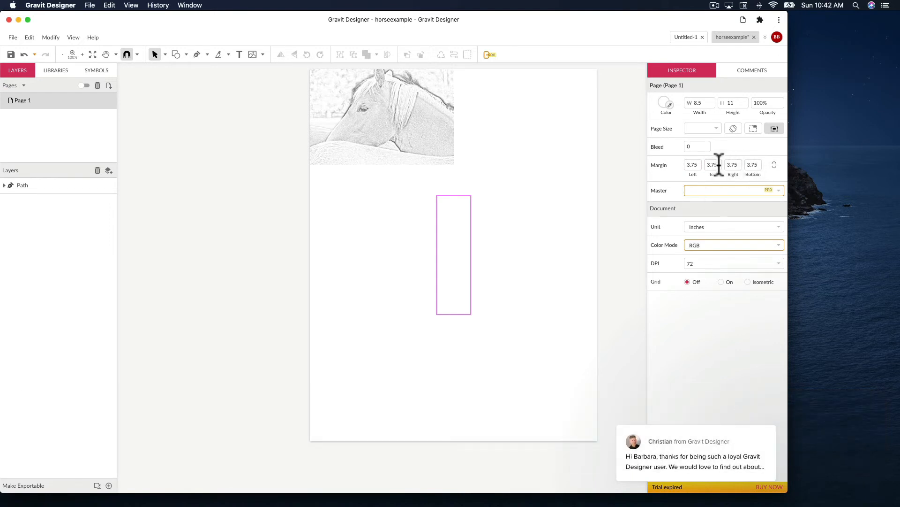
pyautogui.moveTo(719, 165); pyautogui.dragTo(708, 165)
pyautogui.write('.25')
pyautogui.press('Tab')
pyautogui.write('.25')
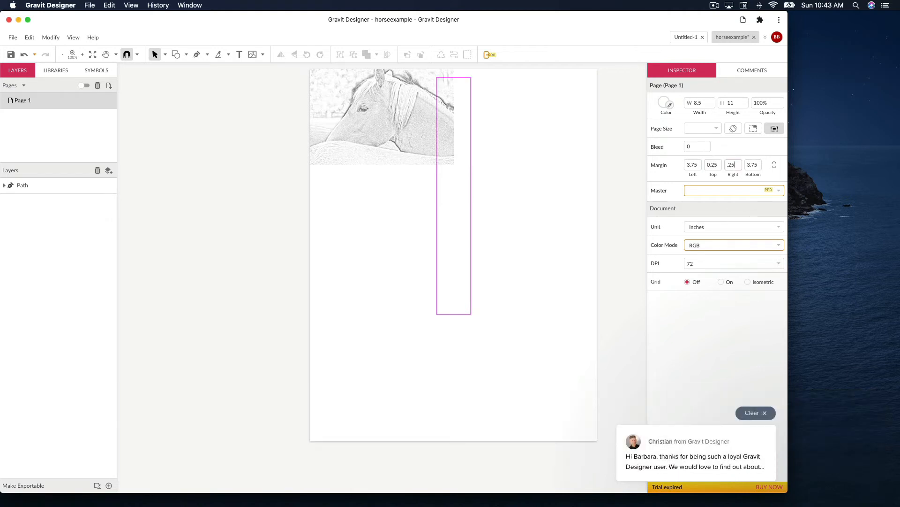
pyautogui.press('Tab')
pyautogui.write('.25')
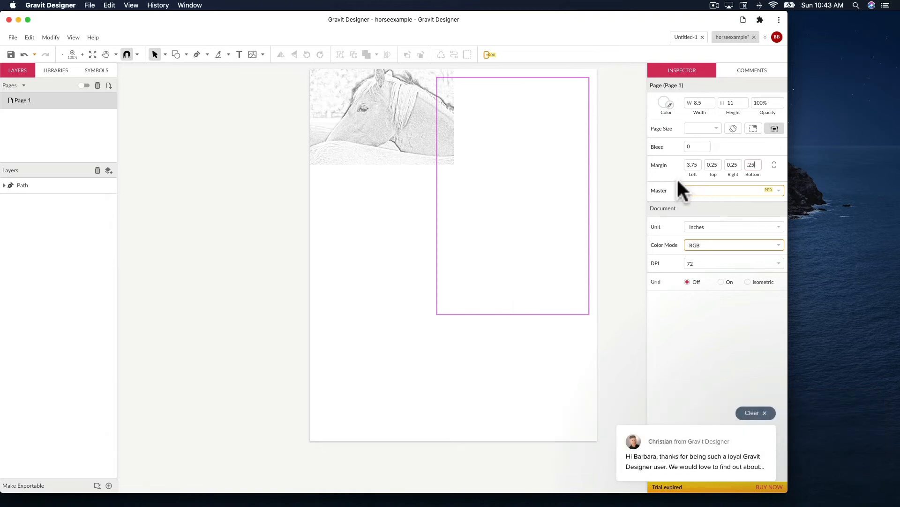
# Step: Set the horse document's resolution to 300 DPI and its left page margin to 0.375 inches
pyautogui.press('Tab')
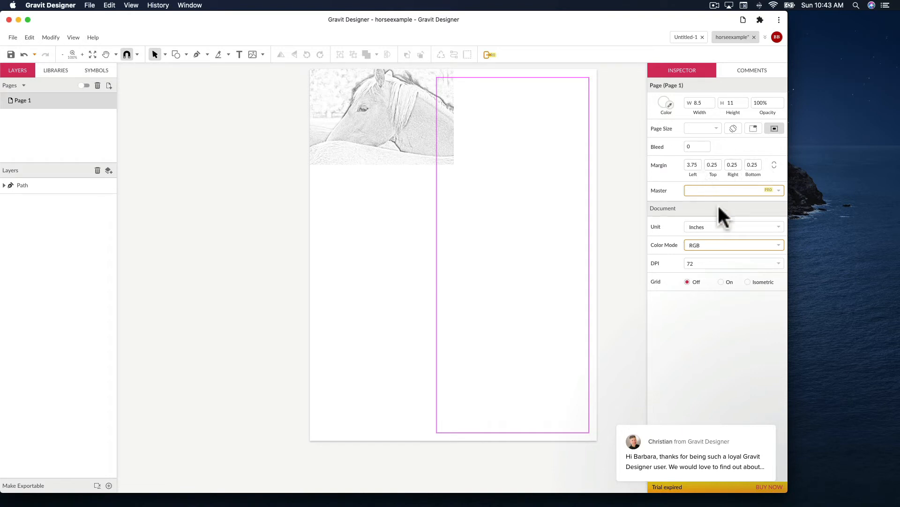
pyautogui.click(780, 260)
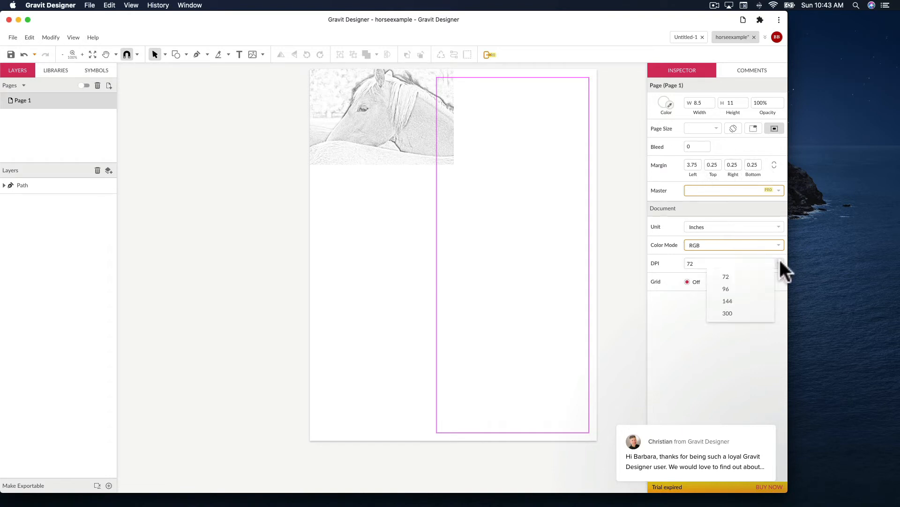
pyautogui.click(730, 309)
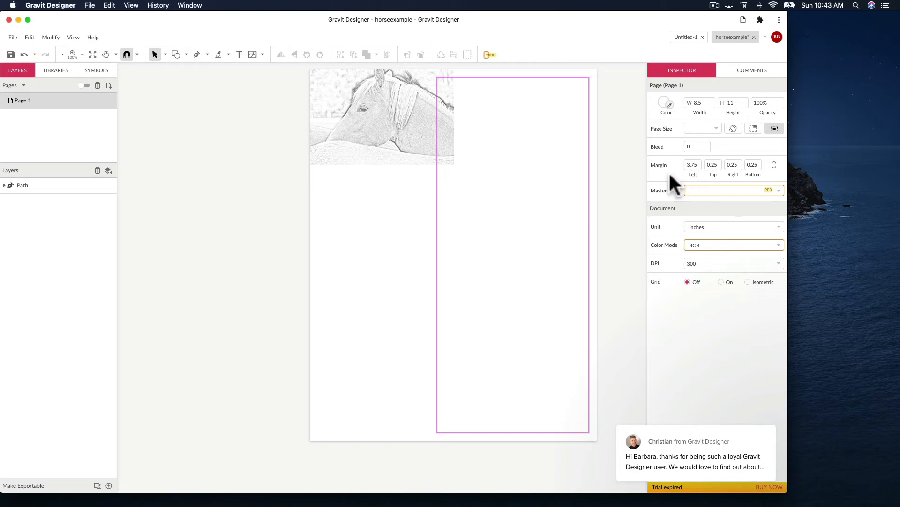
pyautogui.click(700, 164)
pyautogui.write('.375')
pyautogui.press('Return')
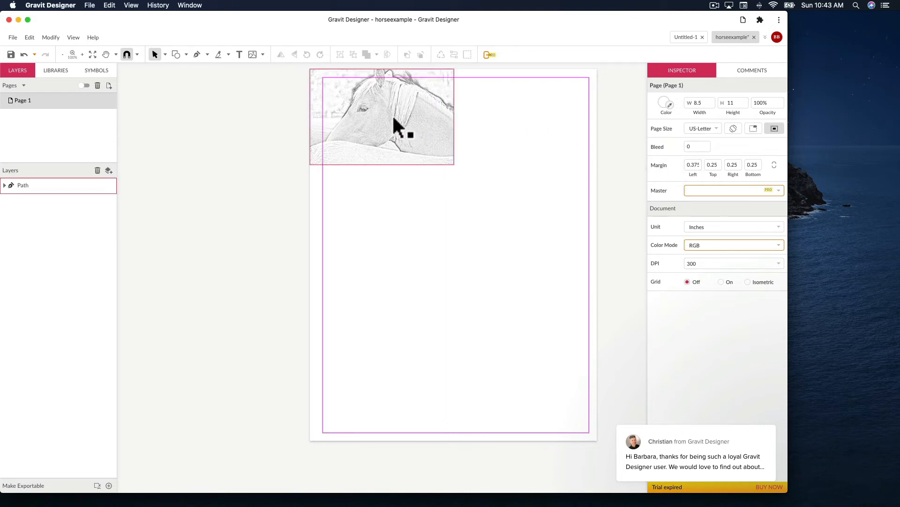
# Step: Move the horse sketch to the upper-left corner of the margin frame and rotate it to -90°
pyautogui.moveTo(393, 117); pyautogui.dragTo(404, 129)
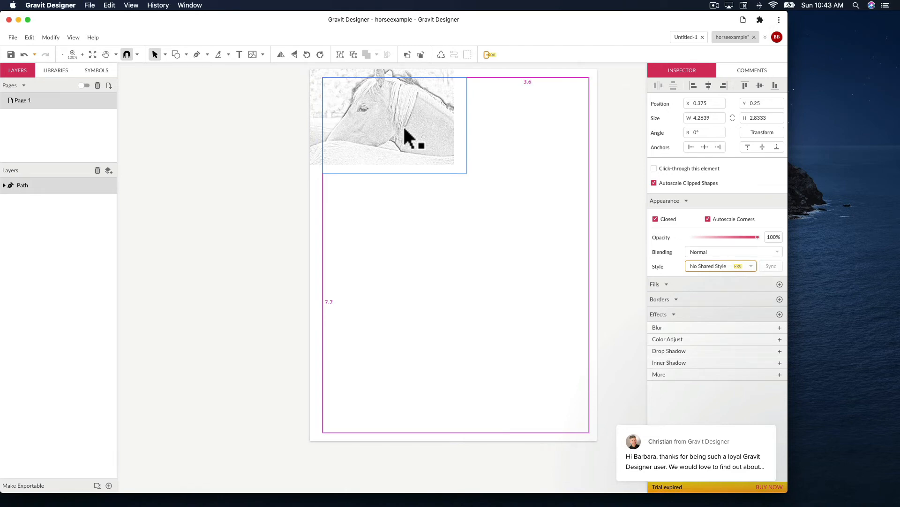
pyautogui.moveTo(404, 129)
pyautogui.mouseDown()
pyautogui.moveTo(418, 154)
pyautogui.moveTo(410, 128)
pyautogui.moveTo(408, 137)
pyautogui.mouseUp()
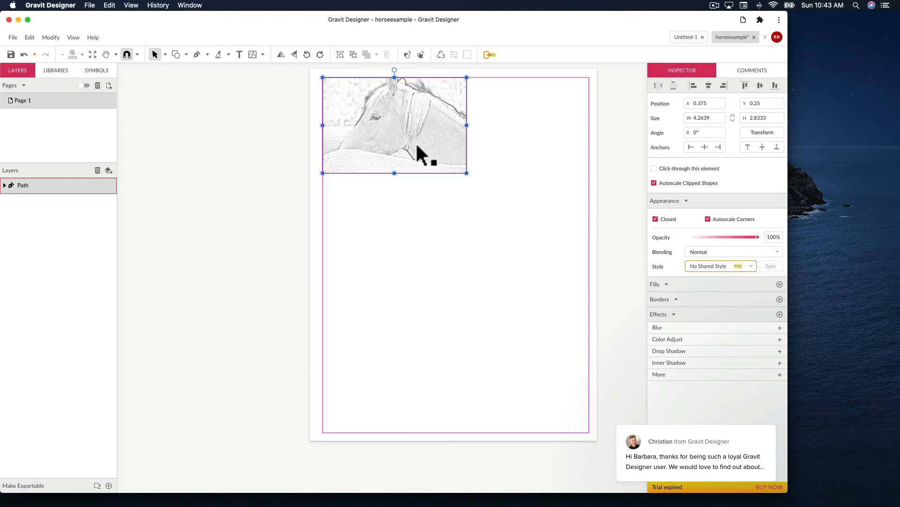
pyautogui.moveTo(400, 69); pyautogui.dragTo(387, 135)
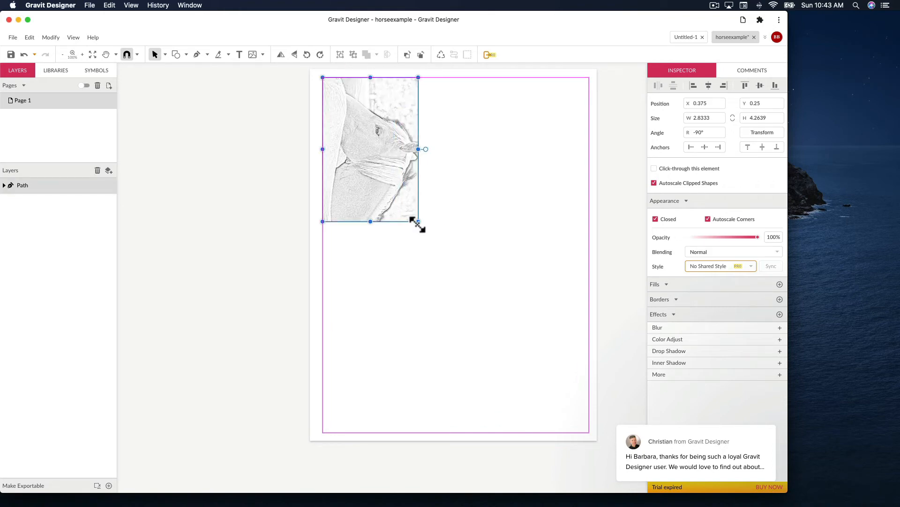
# Step: Stretch the rotated horse sketch to fill the margin frame at 7.875 by 10.5 inches
pyautogui.moveTo(418, 222); pyautogui.dragTo(589, 432)
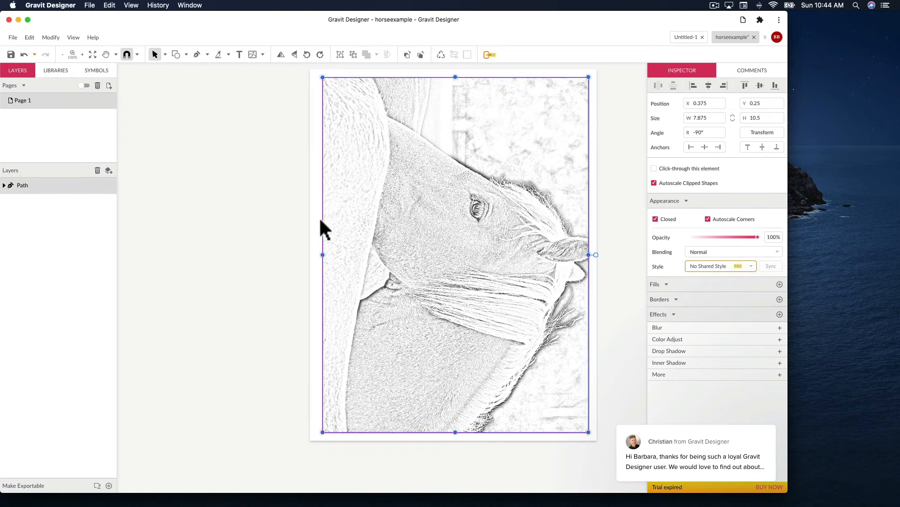
pyautogui.moveTo(323, 253)
pyautogui.mouseDown()
pyautogui.moveTo(300, 255)
pyautogui.moveTo(310, 255)
pyautogui.mouseUp()
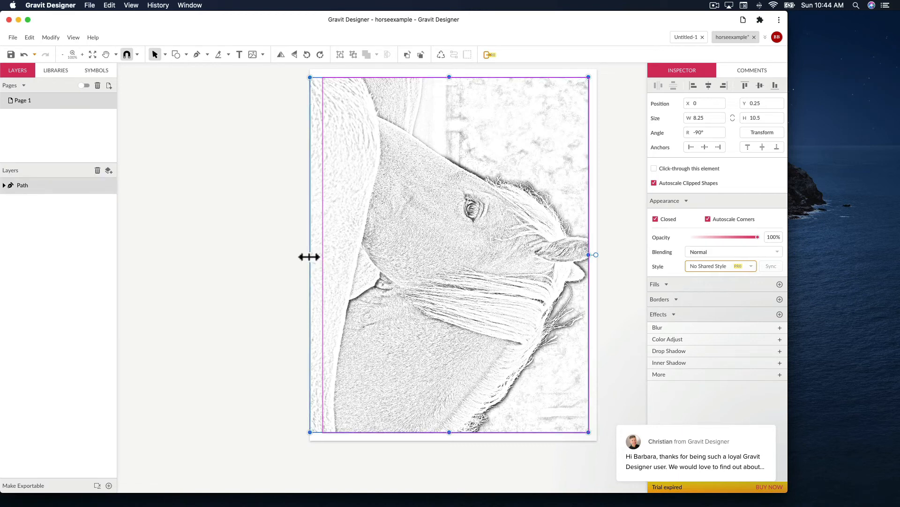
pyautogui.moveTo(309, 256); pyautogui.dragTo(323, 257)
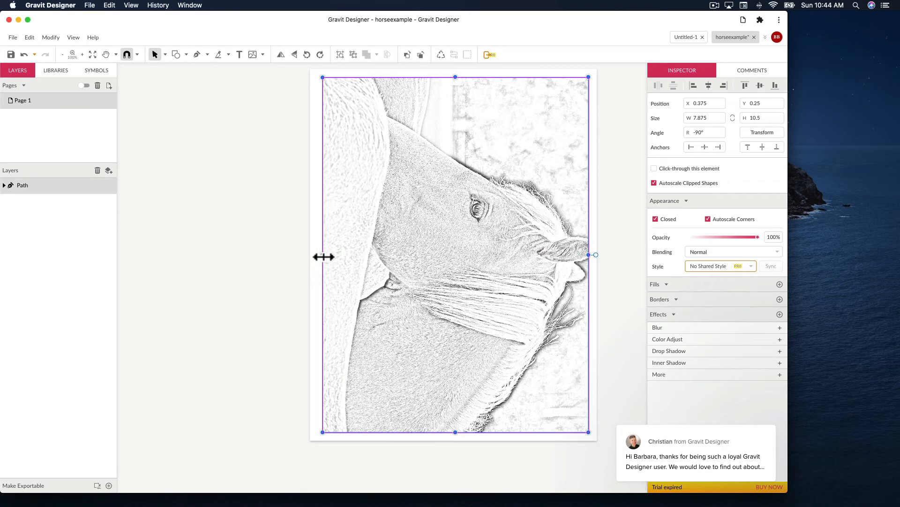
# Step: Export the horse page as a PDF document at 150 dpi
pyautogui.click(12, 37)
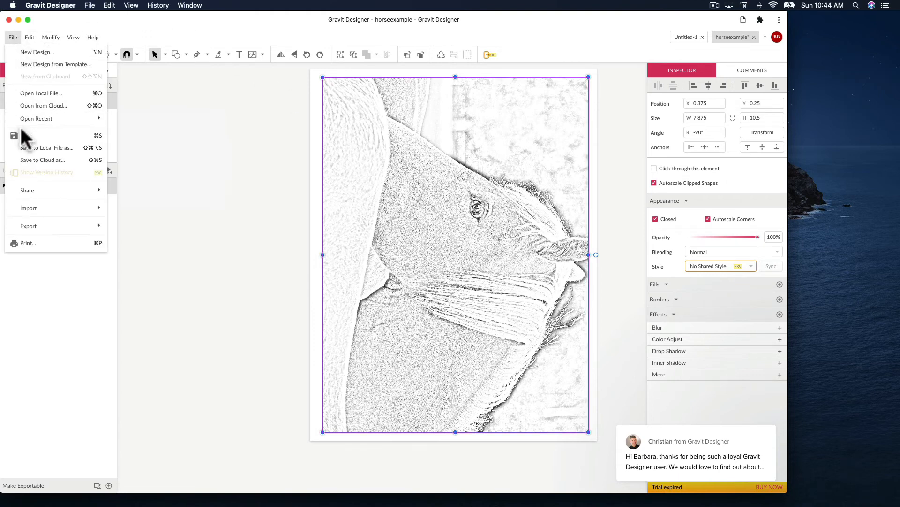
pyautogui.moveTo(31, 221)
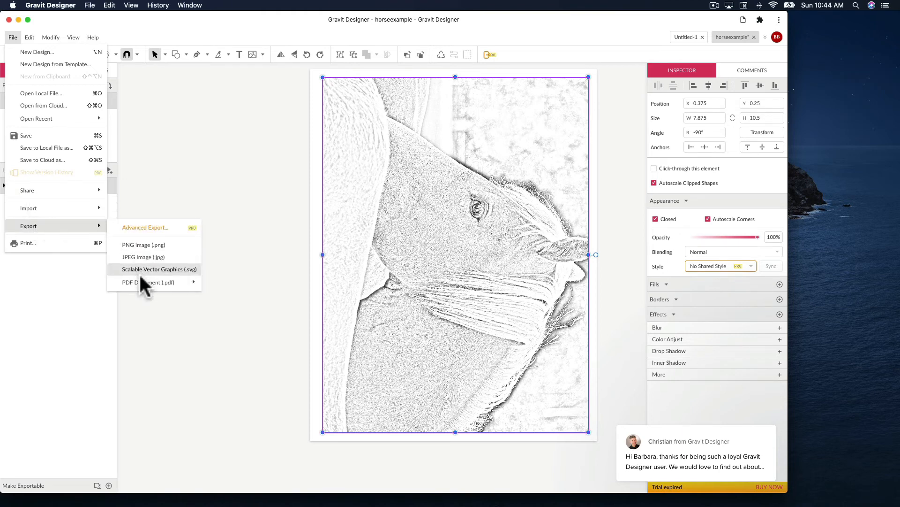
pyautogui.moveTo(140, 282)
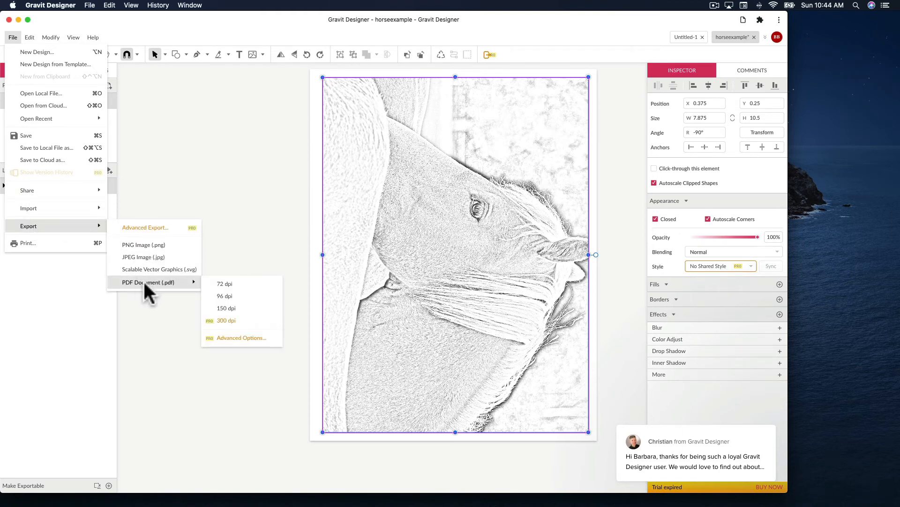
pyautogui.click(222, 308)
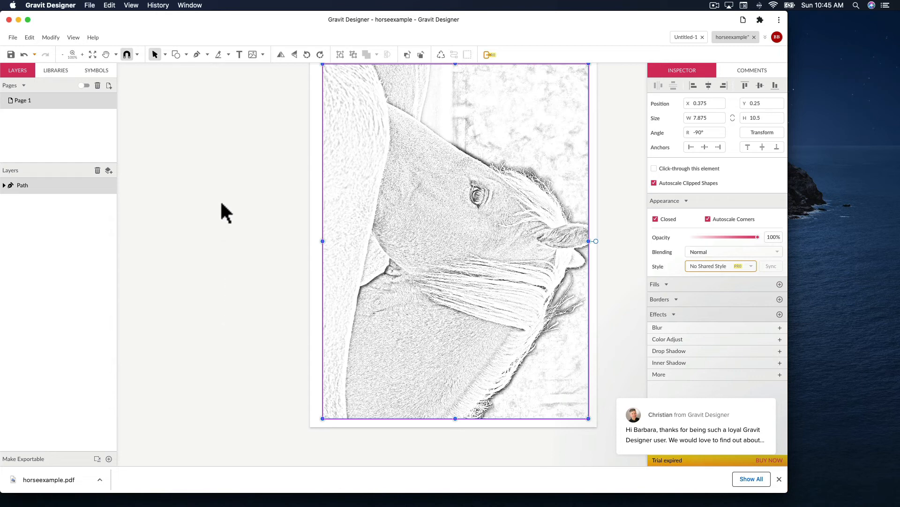
# Step: Open the local file catexample2.pdf from the catimages folder on the Desktop
pyautogui.click(13, 38)
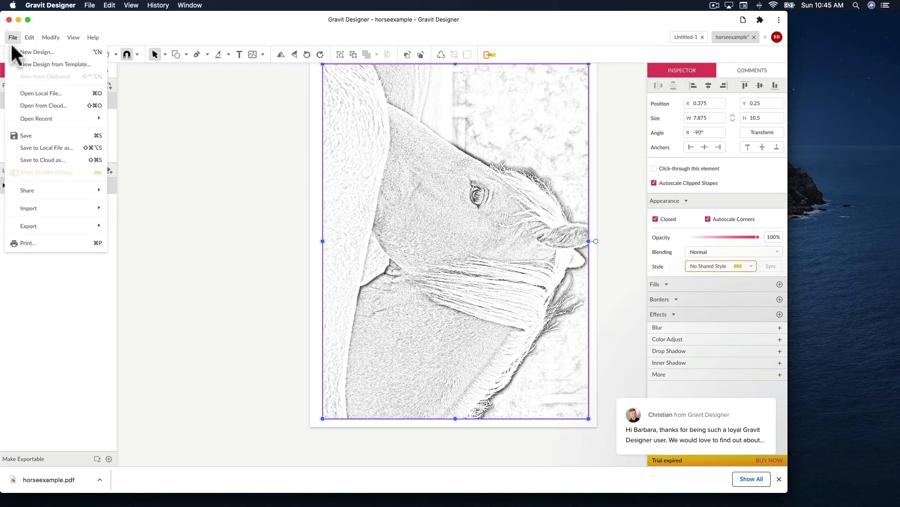
pyautogui.click(52, 92)
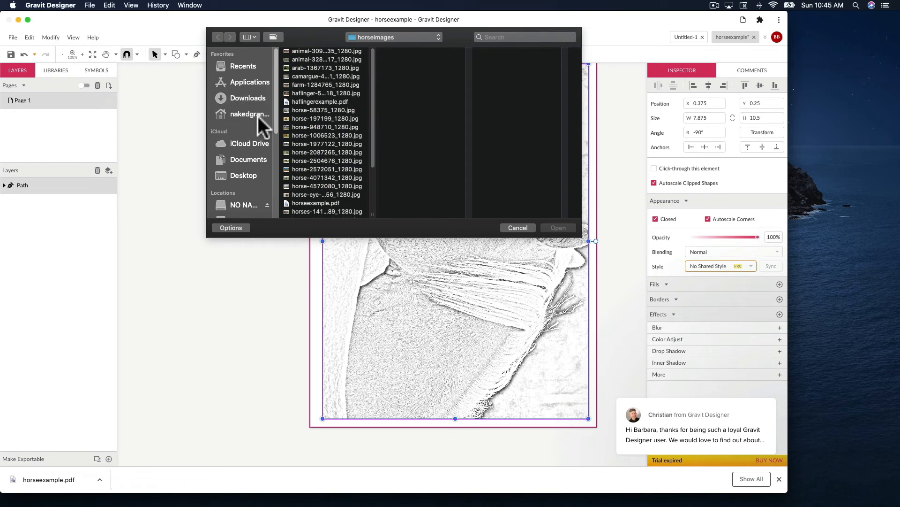
pyautogui.click(252, 174)
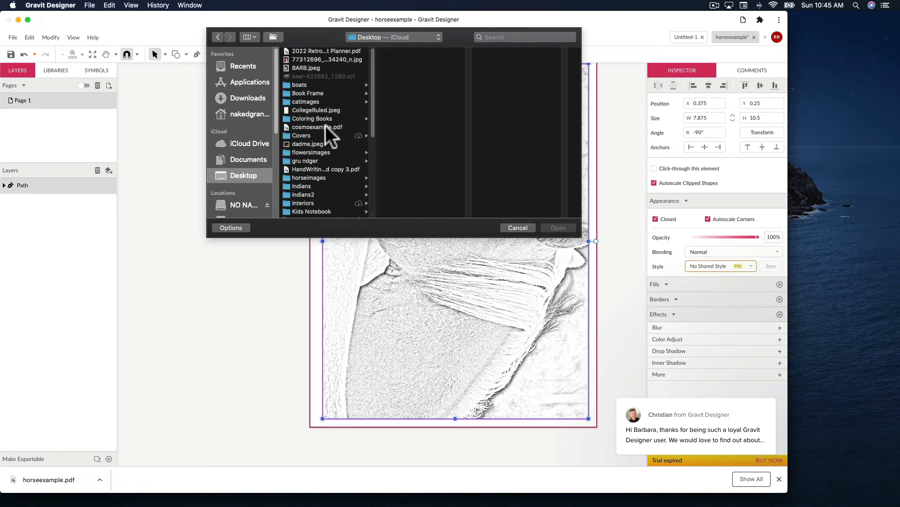
pyautogui.click(305, 103)
pyautogui.click(409, 150)
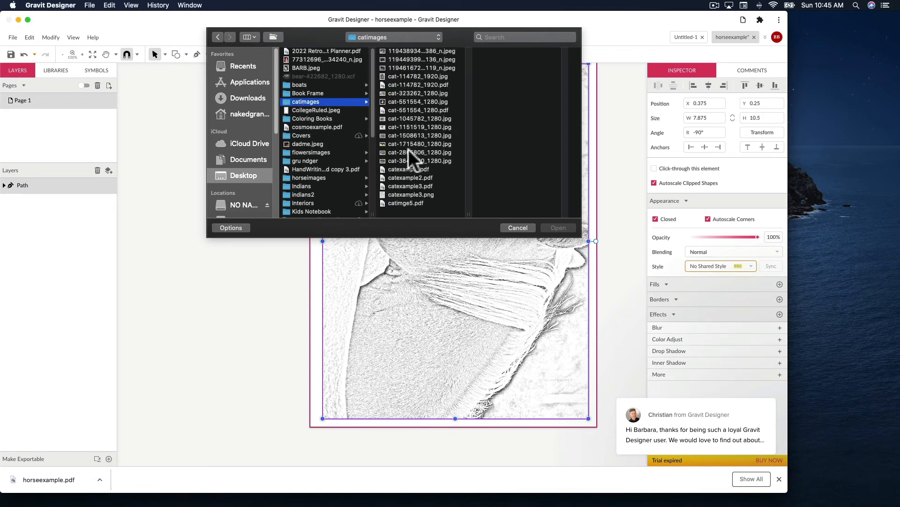
pyautogui.click(558, 228)
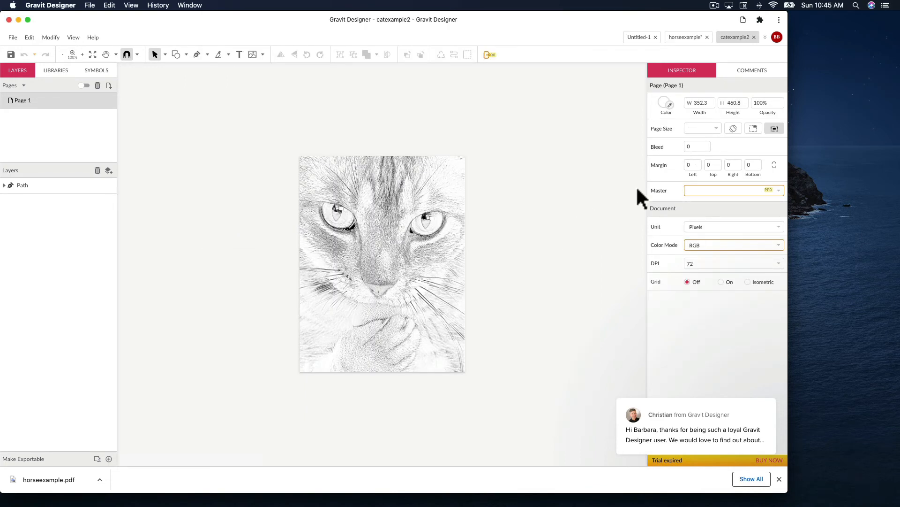
# Step: Set the cat document's unit to inches and its page size to 8.5 wide by 11 high
pyautogui.click(778, 225)
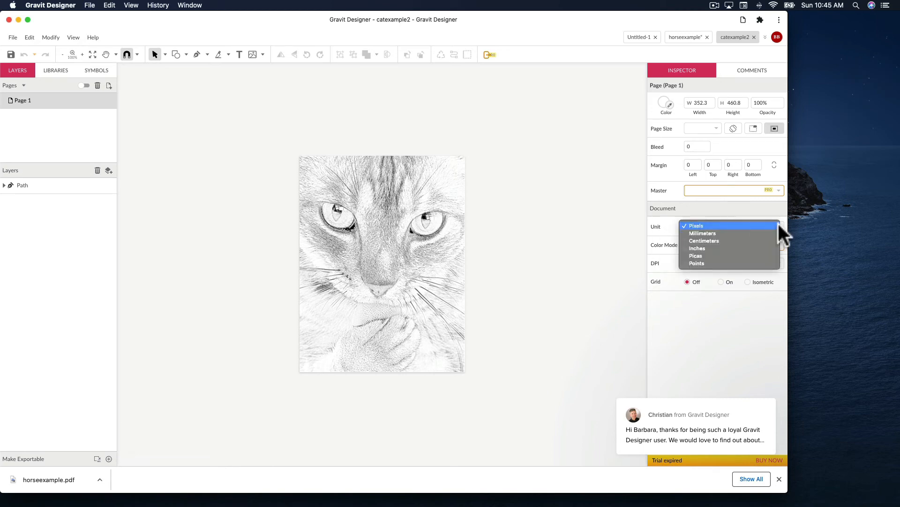
pyautogui.click(713, 245)
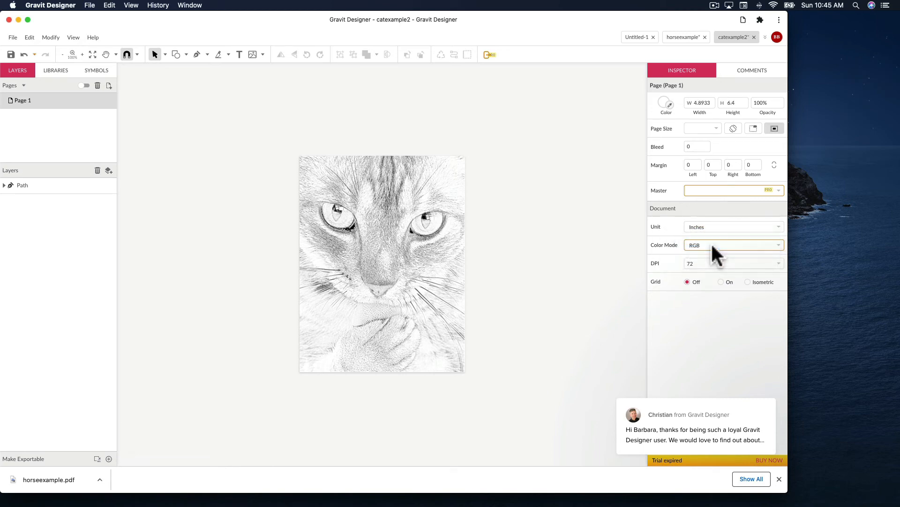
pyautogui.click(709, 103)
pyautogui.write('8.5')
pyautogui.press('Tab')
pyautogui.write('11')
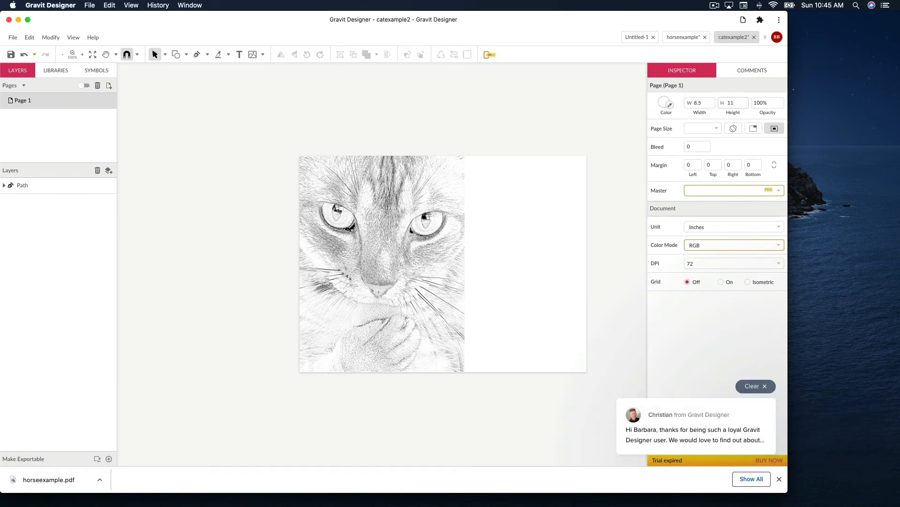
pyautogui.click(675, 140)
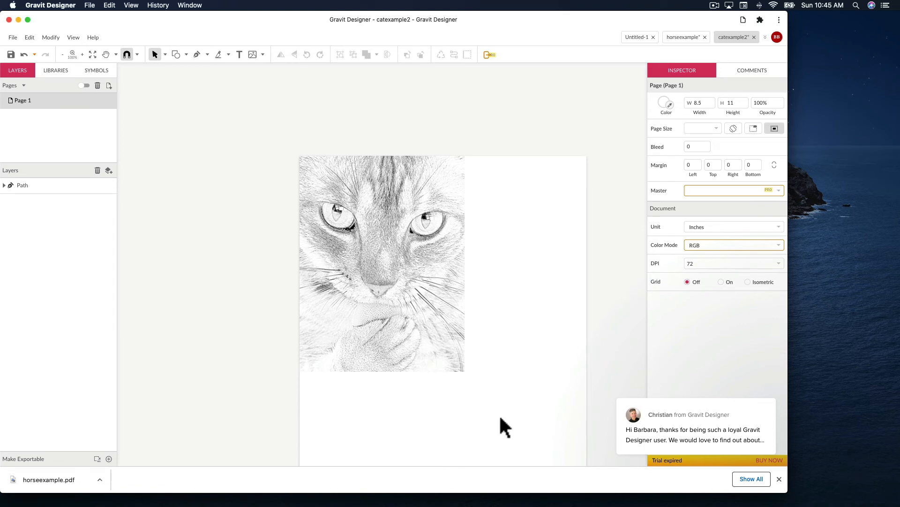
# Step: Set the cat page's left margin to 0.375 inches, the other three margins to 0.25 inches, and the resolution to 300 DPI
pyautogui.scroll(-1, 614, 249)
pyautogui.scroll(-3, 614, 249)
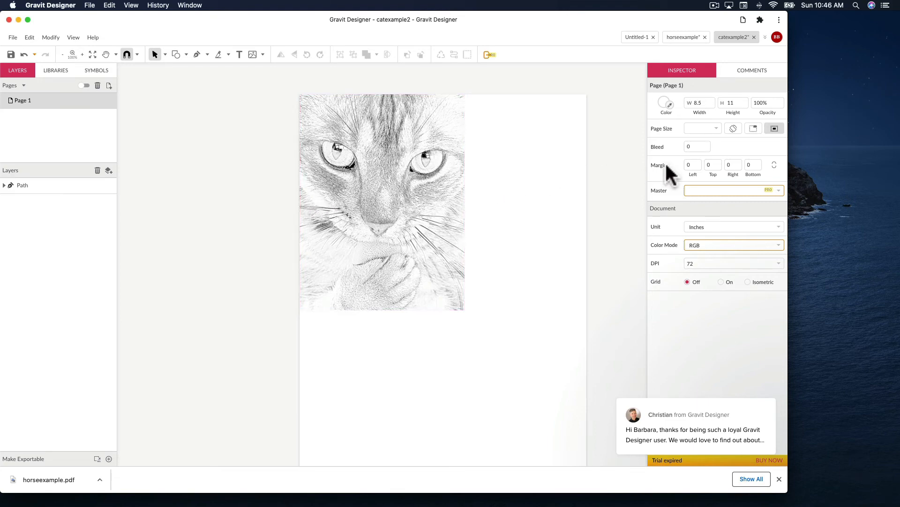
pyautogui.click(690, 165)
pyautogui.press('BackSpace')
pyautogui.write('.375')
pyautogui.press('Tab')
pyautogui.write('.25')
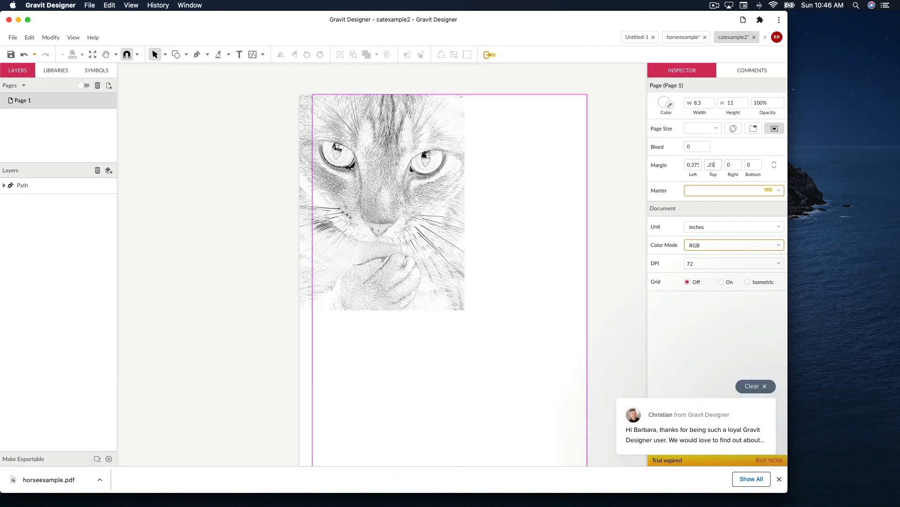
pyautogui.press('Tab')
pyautogui.write('.25')
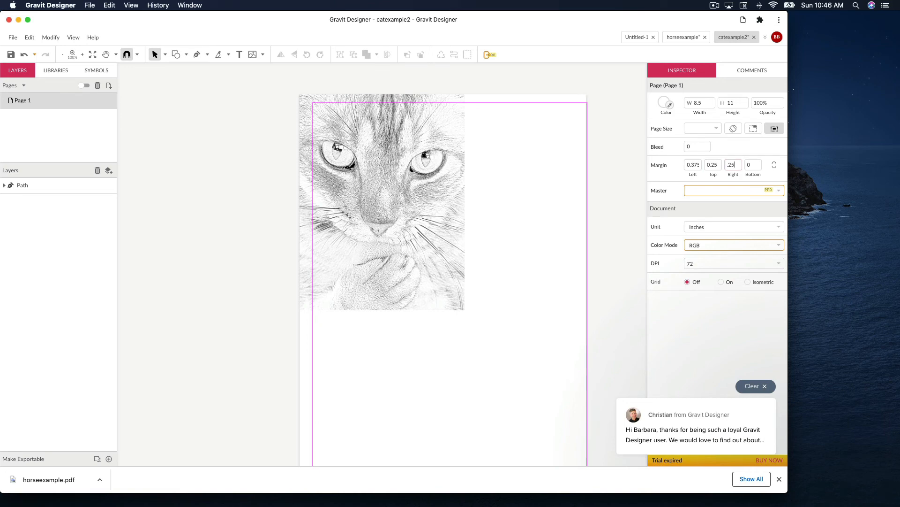
pyautogui.press('Tab')
pyautogui.write('.25')
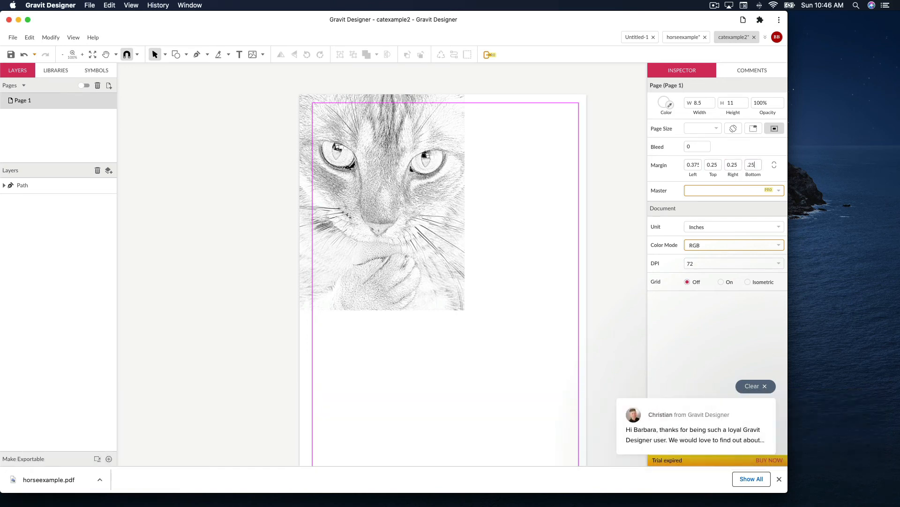
pyautogui.press('Return')
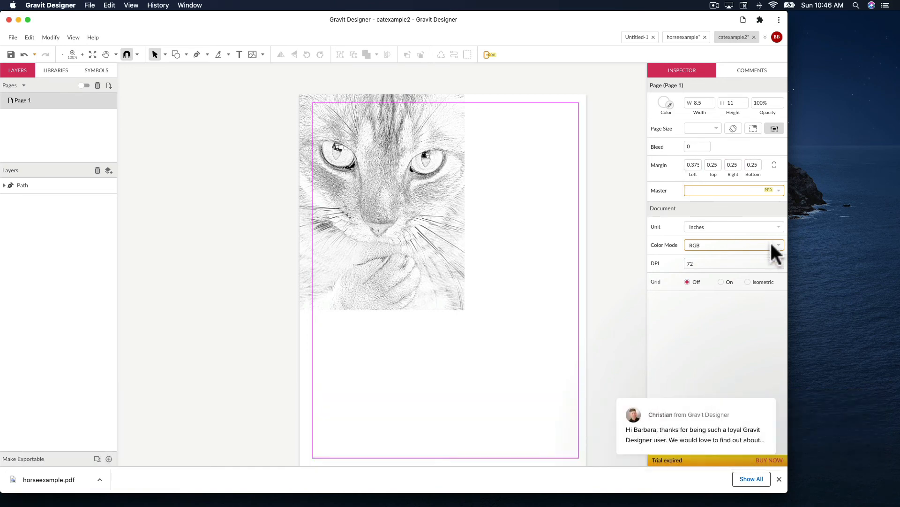
pyautogui.click(779, 261)
pyautogui.click(741, 310)
# Step: Align the cat sketch to the margin frame's upper-left corner and stretch it to fill the frame at 7.875 by 10.5 inches
pyautogui.click(399, 191)
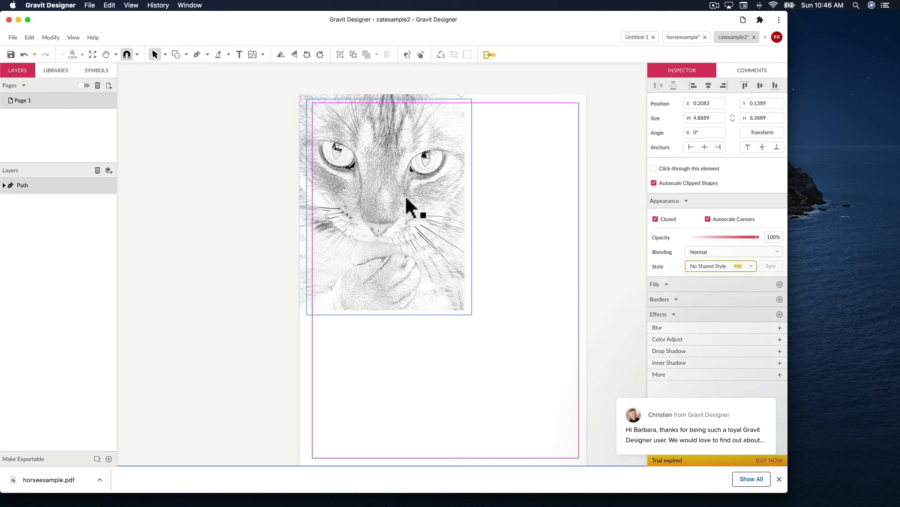
pyautogui.moveTo(406, 198); pyautogui.dragTo(412, 201)
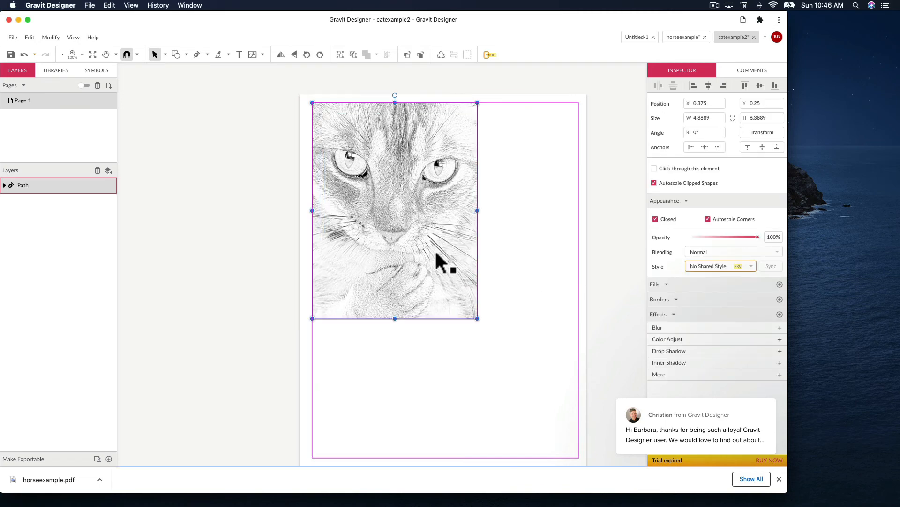
pyautogui.moveTo(478, 319); pyautogui.dragTo(577, 456)
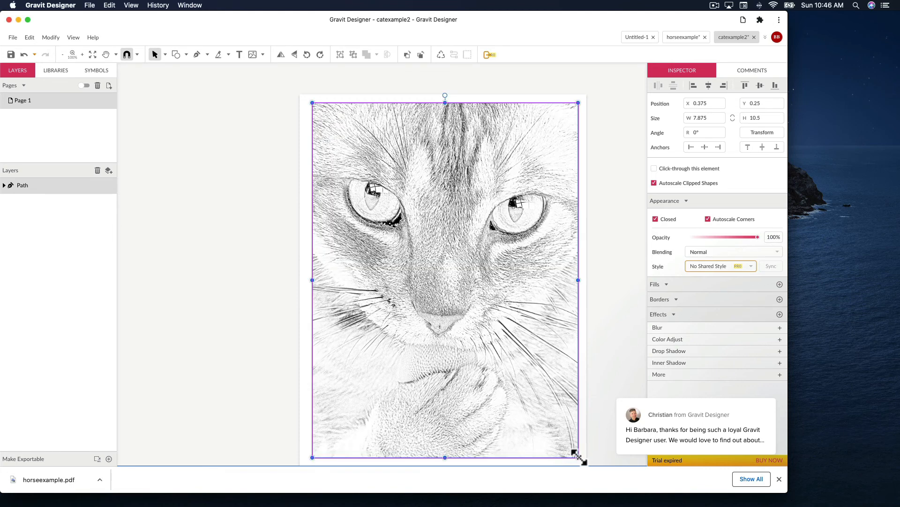
pyautogui.click(235, 266)
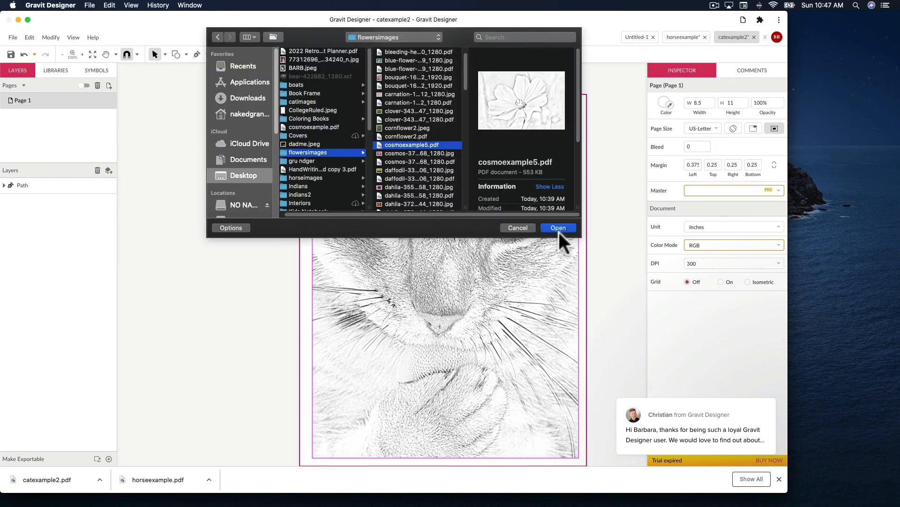
# Step: Open cosmoexample5.pdf from the flowersimages folder and set its unit to inches and page size to 8.5 wide by 11 high
pyautogui.click(559, 229)
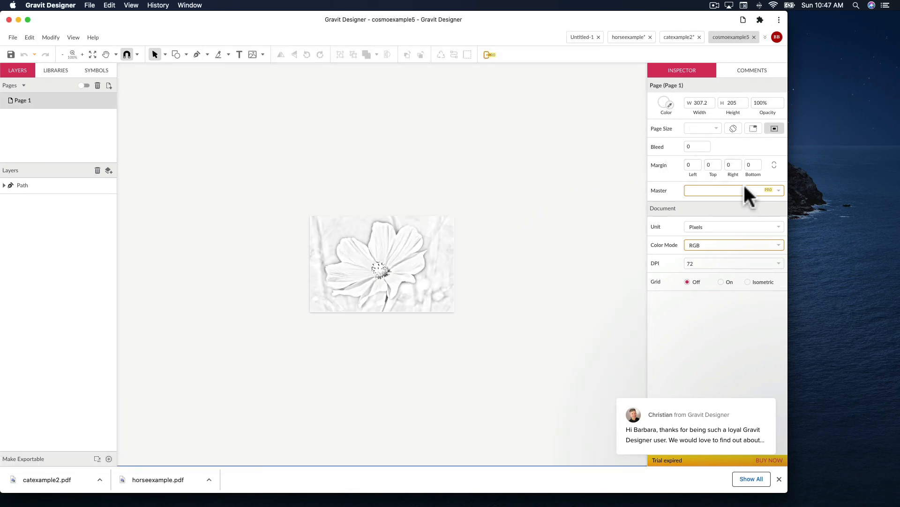
pyautogui.click(780, 227)
pyautogui.click(721, 234)
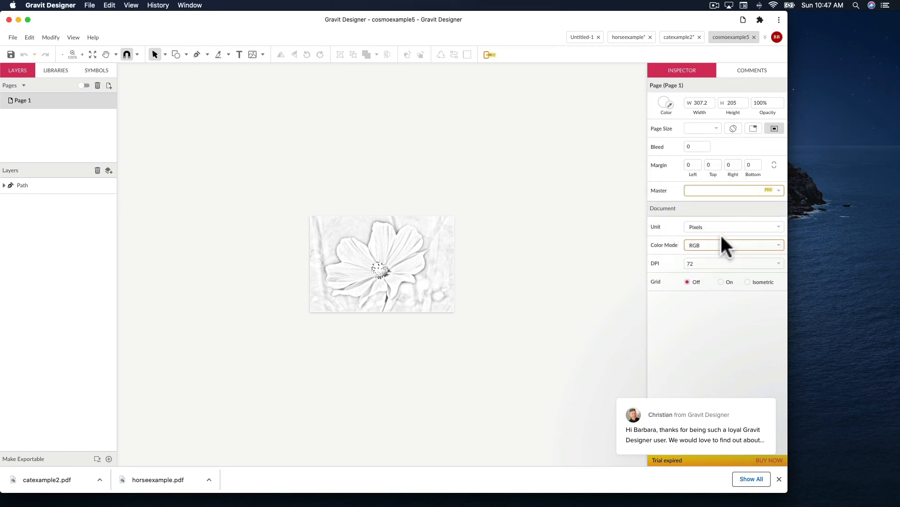
pyautogui.doubleClick(703, 103)
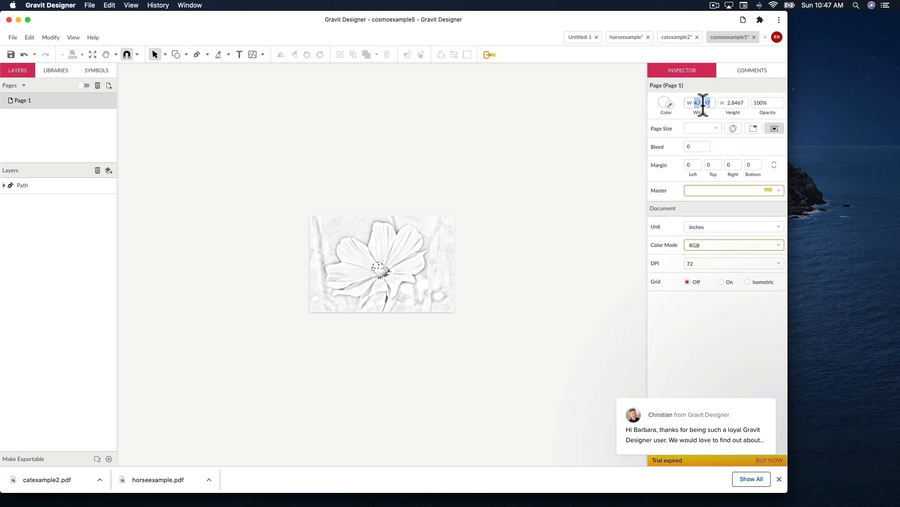
pyautogui.write('.5')
pyautogui.press('BackSpace')
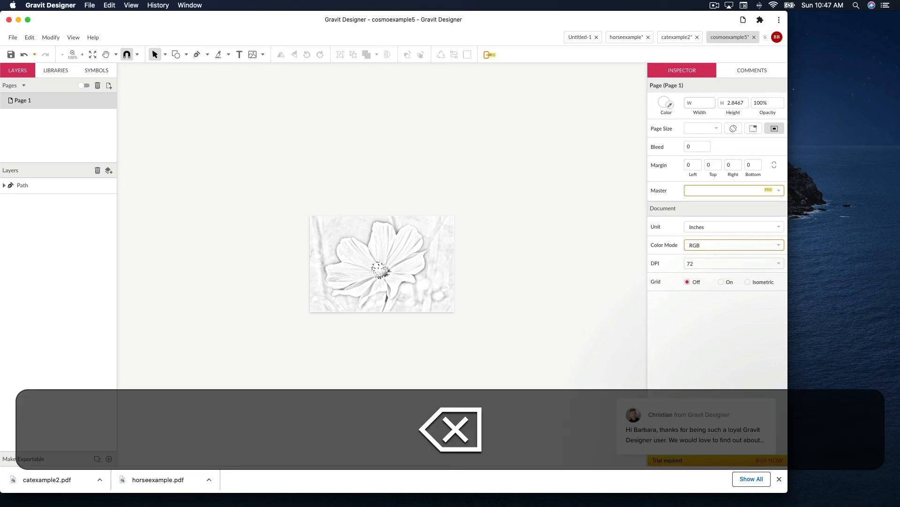
pyautogui.write('8.5')
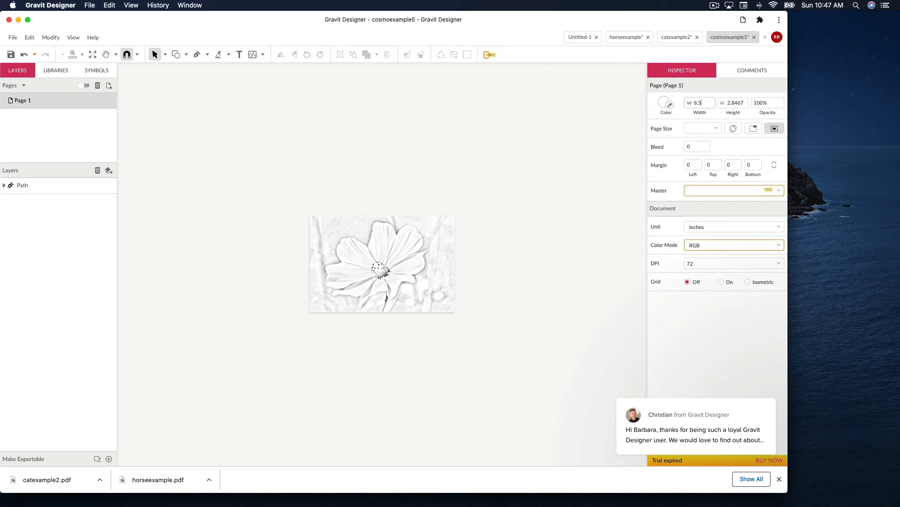
pyautogui.press('Tab')
pyautogui.write('11')
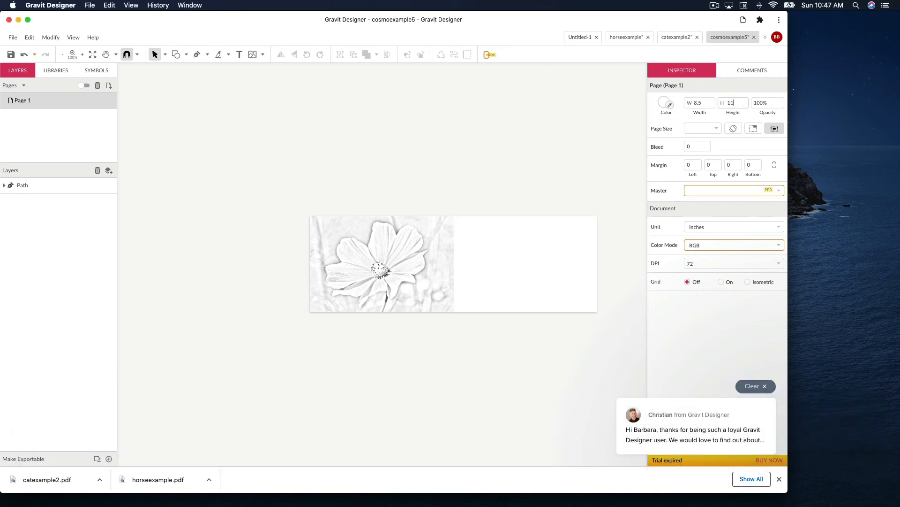
# Step: Set the flower page's left margin to 0.375 inches and its top, right and bottom margins to 0.25 inches
pyautogui.click(693, 165)
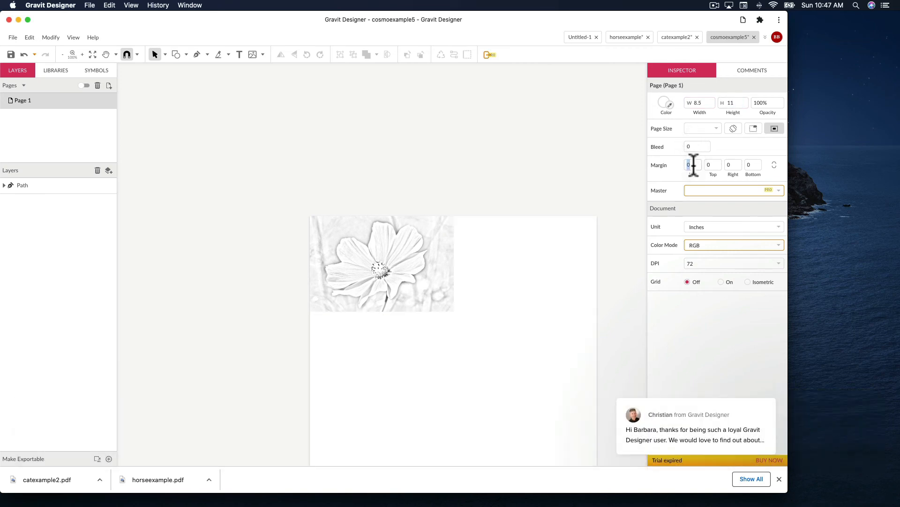
pyautogui.write('.375')
pyautogui.press('Tab')
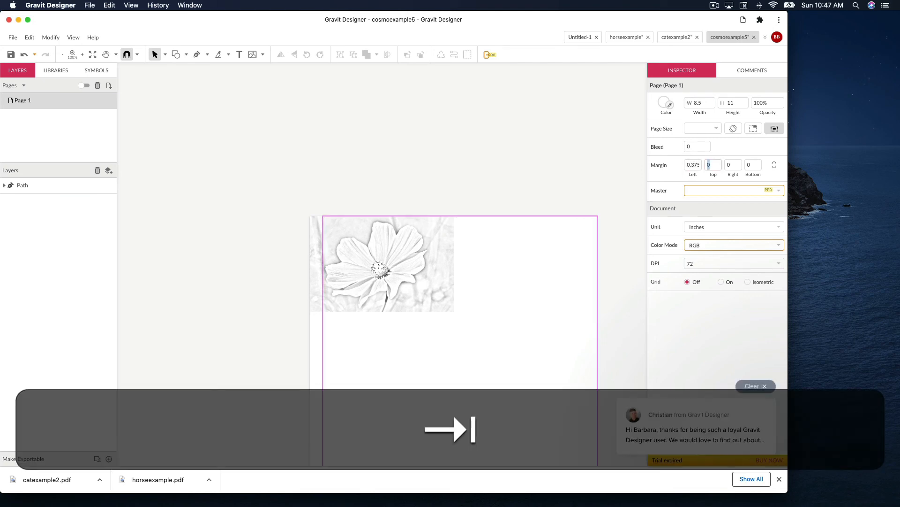
pyautogui.write('.25')
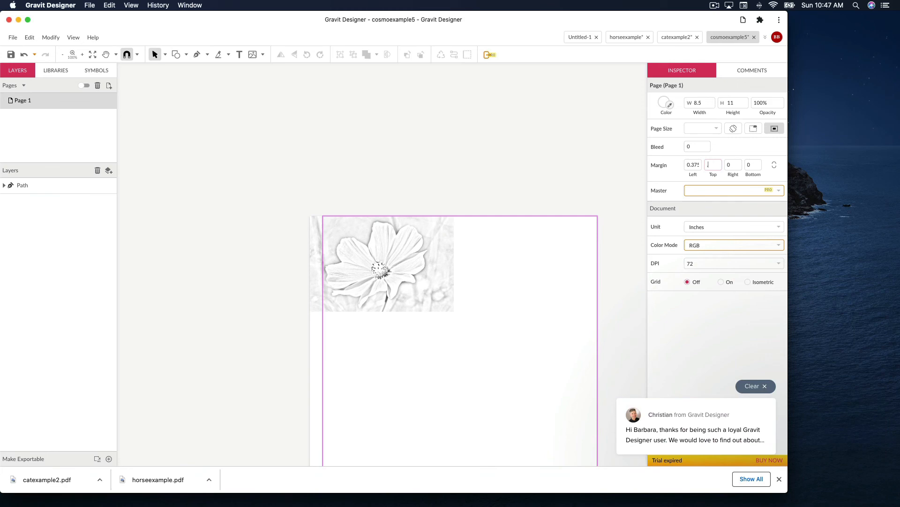
pyautogui.press('Tab')
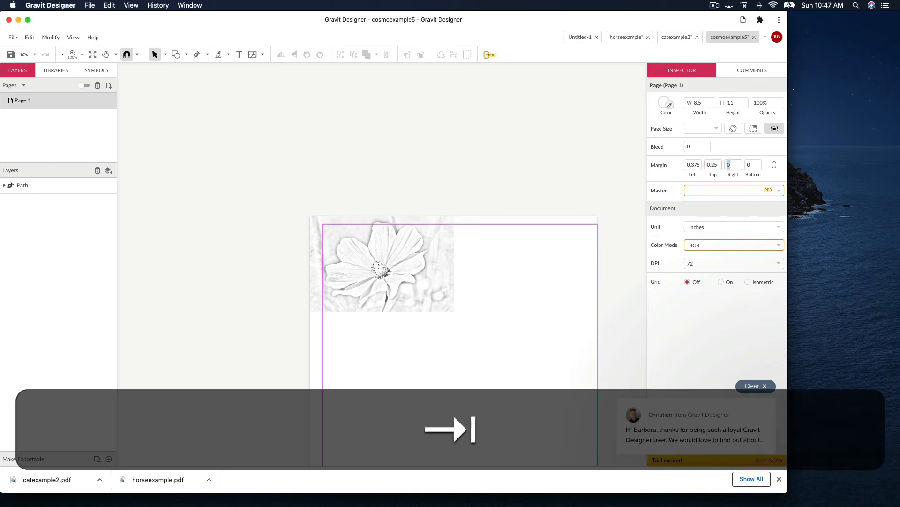
pyautogui.write('.25')
pyautogui.press('Tab')
pyautogui.write('.25')
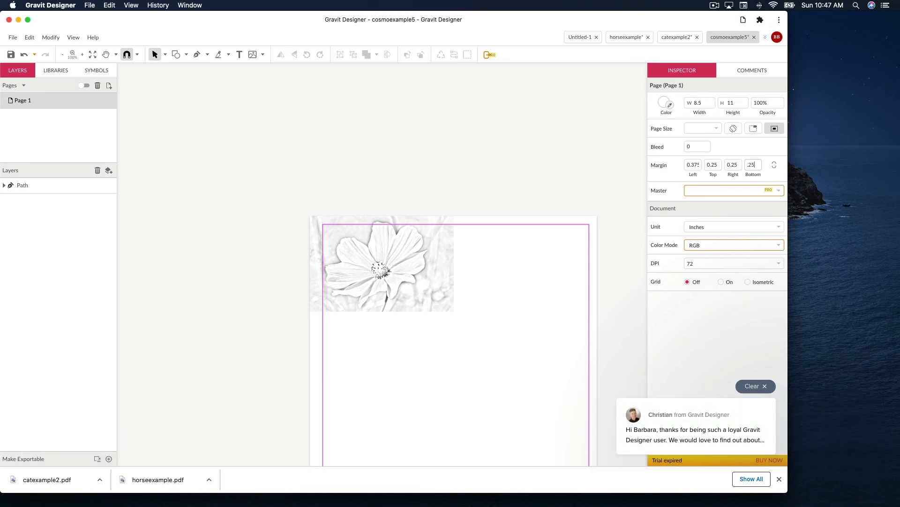
pyautogui.press('Tab')
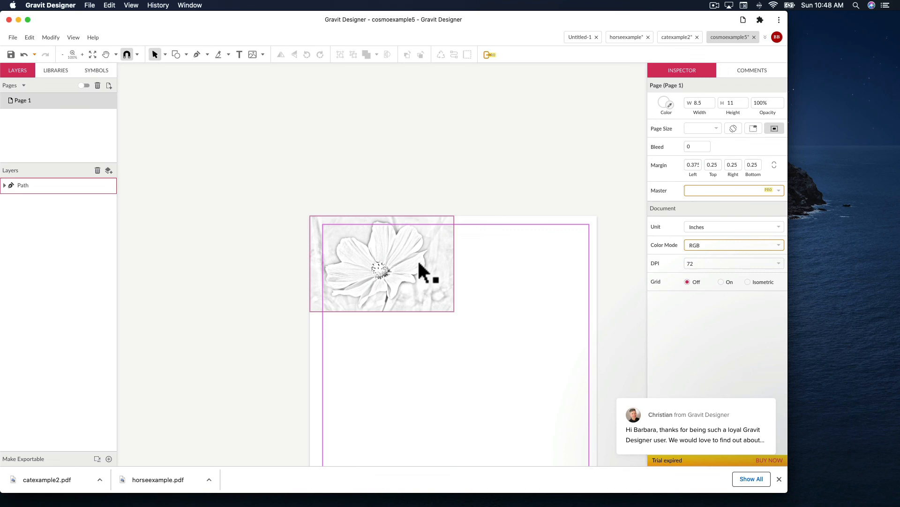
# Step: Align the flower sketch to the margin frame's upper-left corner and stretch it to the frame's lower-right corner
pyautogui.moveTo(381, 255); pyautogui.dragTo(391, 266)
pyautogui.scroll(-5, 509, 333)
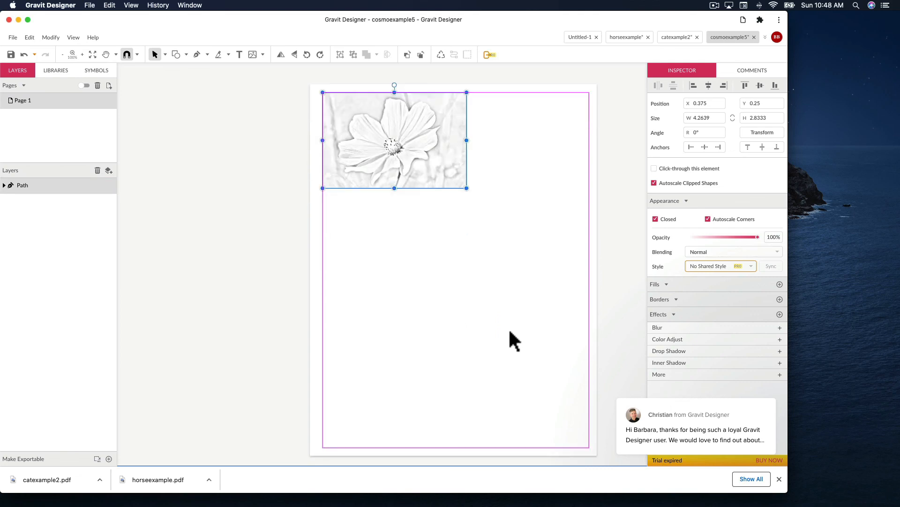
pyautogui.moveTo(467, 188); pyautogui.dragTo(589, 447)
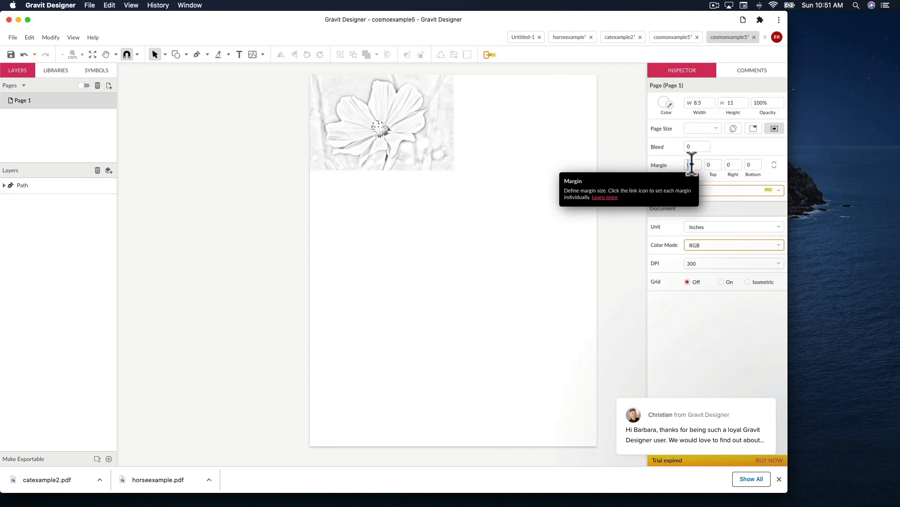
# Step: In the second cosmoexample5 document, set the left, top and bottom margins to 0.25 inches and the right margin to 0.375 inches
pyautogui.press('BackSpace')
pyautogui.write('.25')
pyautogui.press('Tab')
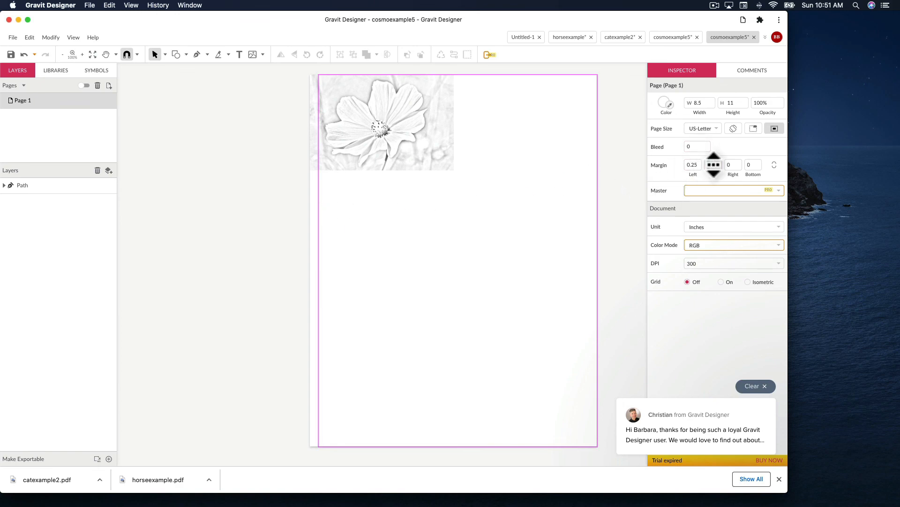
pyautogui.write('.25')
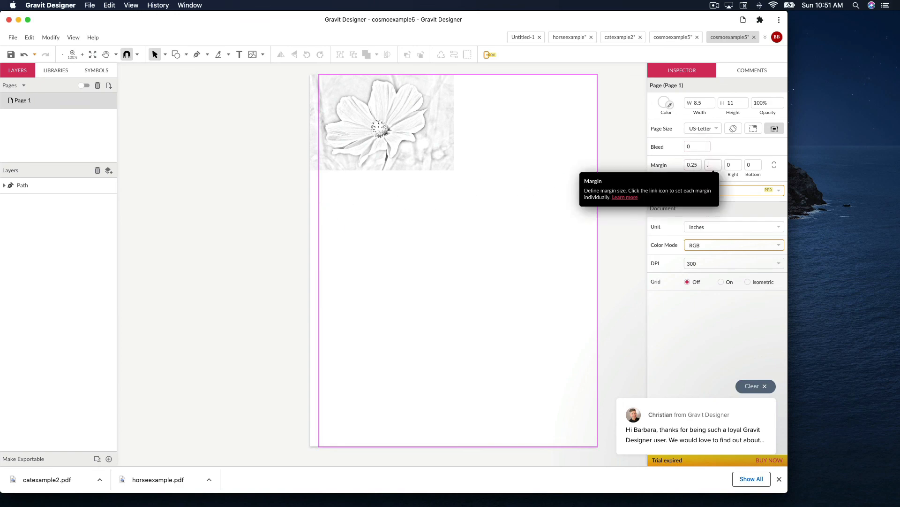
pyautogui.click(731, 165)
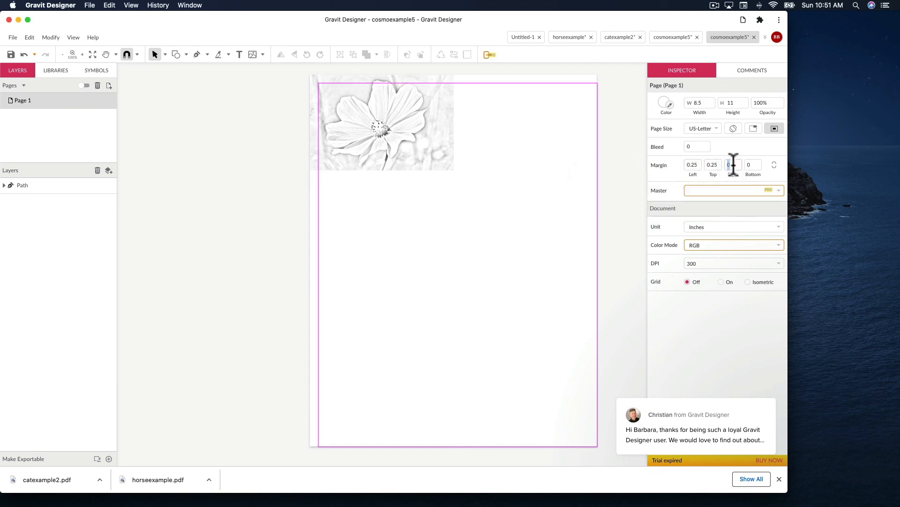
pyautogui.press('BackSpace')
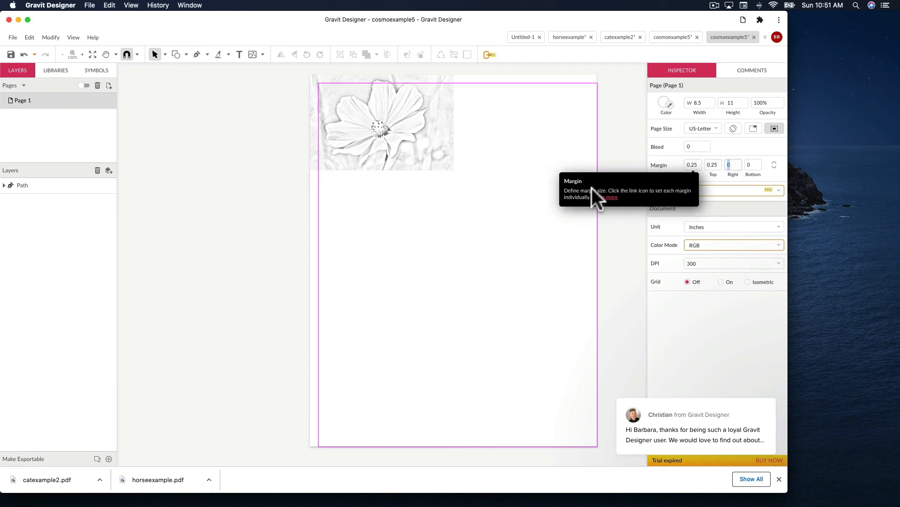
pyautogui.write('.375')
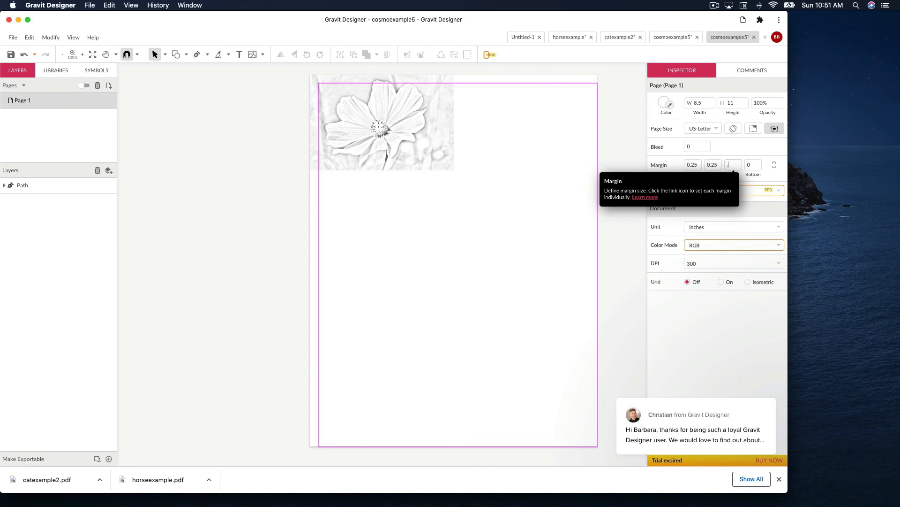
pyautogui.click(752, 164)
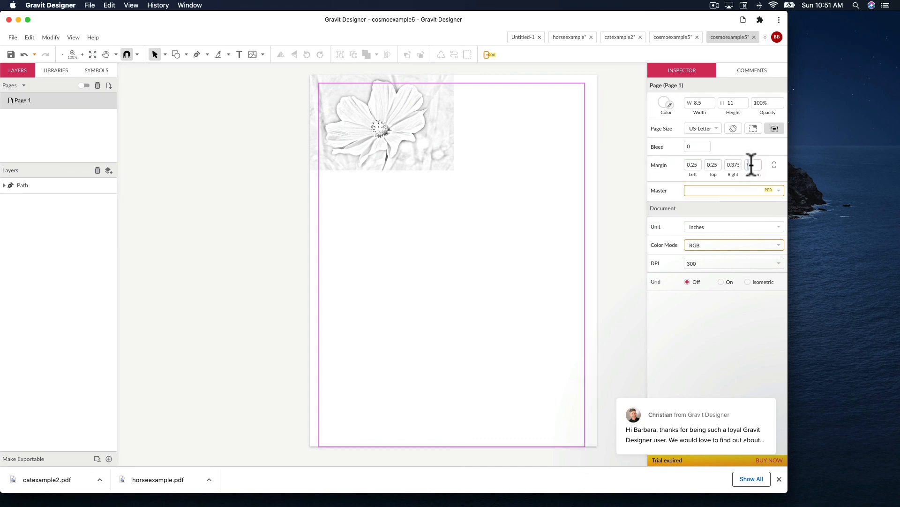
pyautogui.write('.25')
pyautogui.click(669, 178)
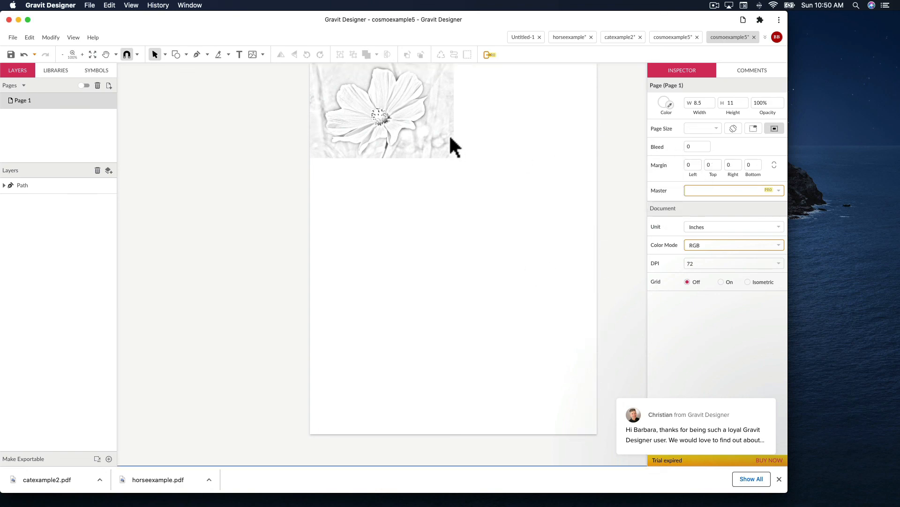
# Step: Stretch the flower sketch on the page without margins to fill the whole page at 8.5 by 11 inches
pyautogui.click(439, 148)
pyautogui.moveTo(453, 159); pyautogui.dragTo(598, 434)
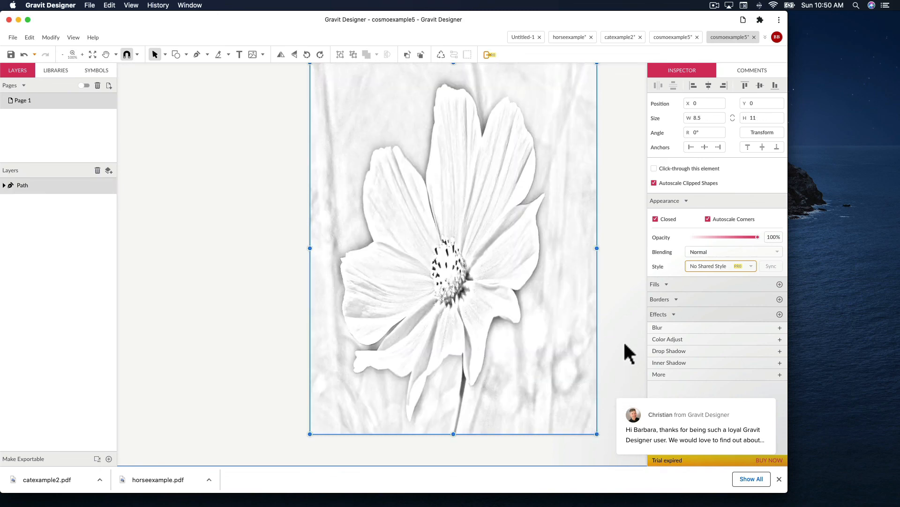
pyautogui.scroll(1, 620, 307)
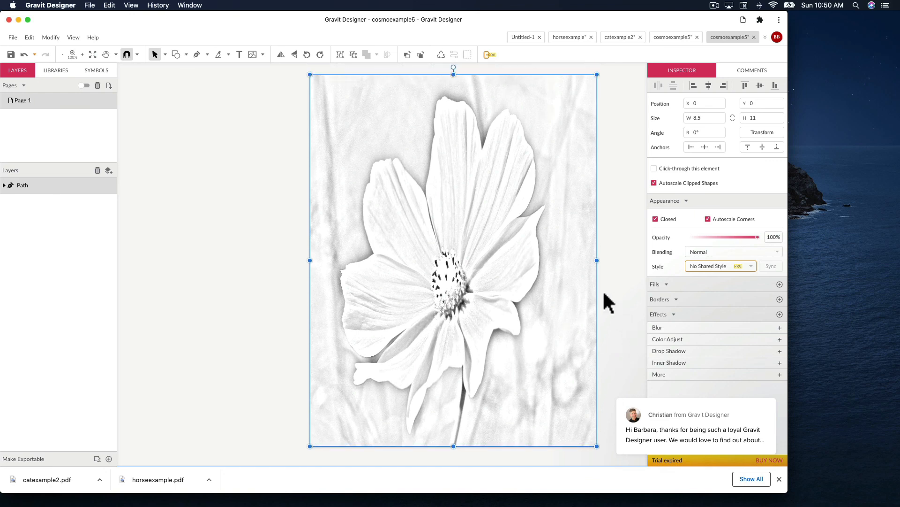